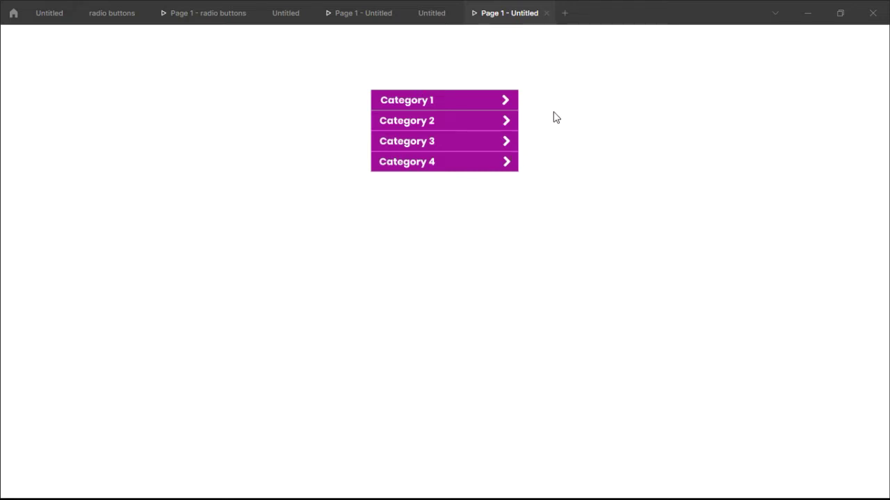
- Expand Category 1, Category 3, Category 4 and Category 2 in the accordion prototype to examine how they open
{"action": "left_click", "coordinate": [507, 103]}
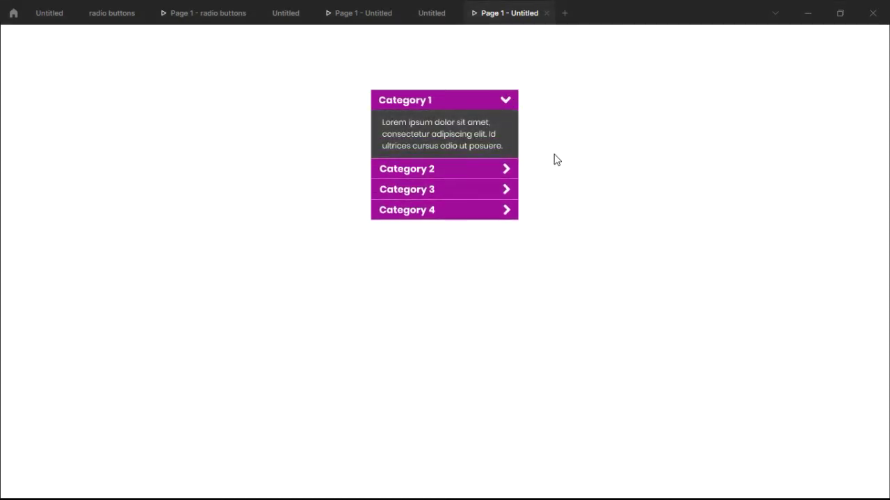
{"action": "left_click", "coordinate": [506, 190]}
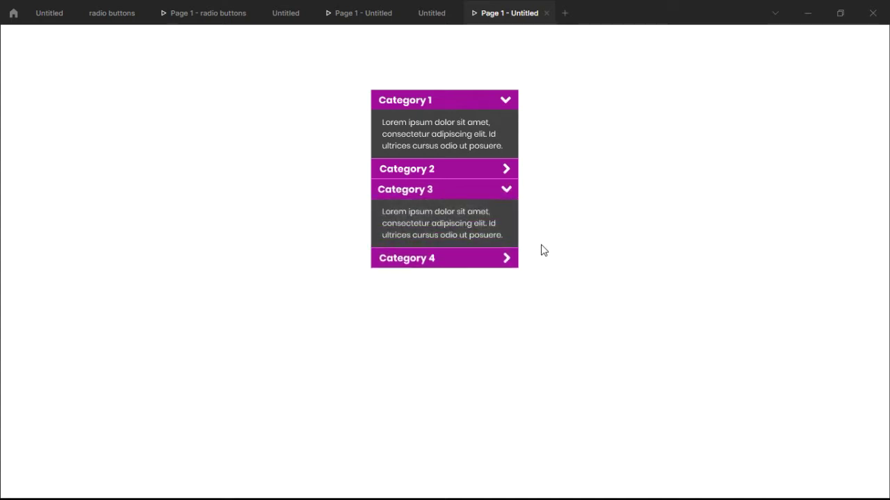
{"action": "left_click", "coordinate": [507, 259]}
{"action": "left_click", "coordinate": [507, 170]}
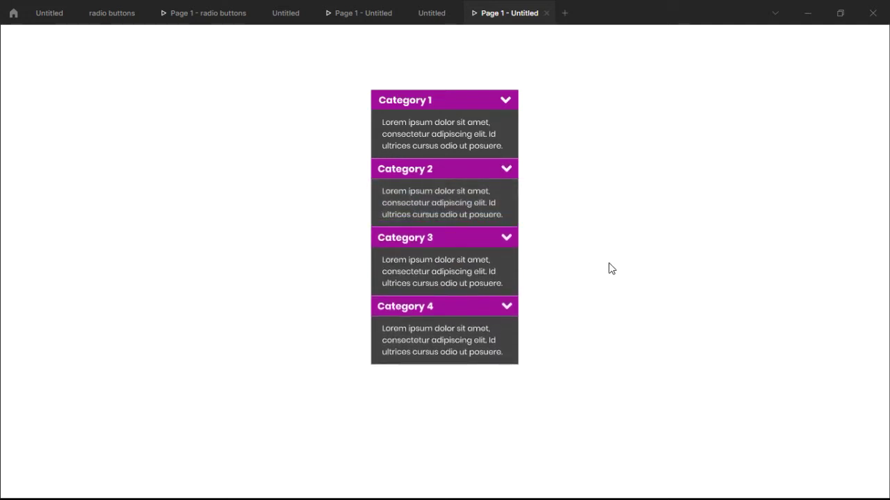
- Collapse the accordion's open categories and expand them again to examine the arrow and panel animation
{"action": "left_click", "coordinate": [507, 103]}
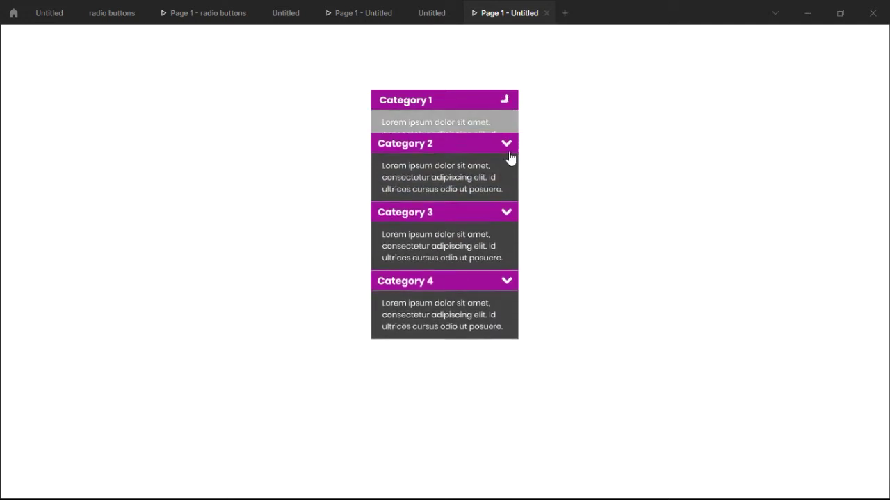
{"action": "left_click", "coordinate": [509, 195]}
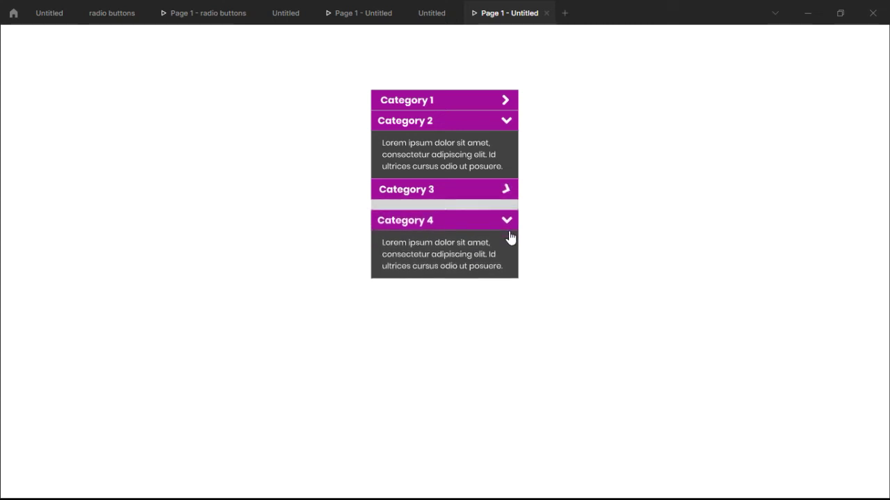
{"action": "left_click", "coordinate": [510, 219]}
{"action": "left_click", "coordinate": [511, 193]}
{"action": "left_click", "coordinate": [506, 104]}
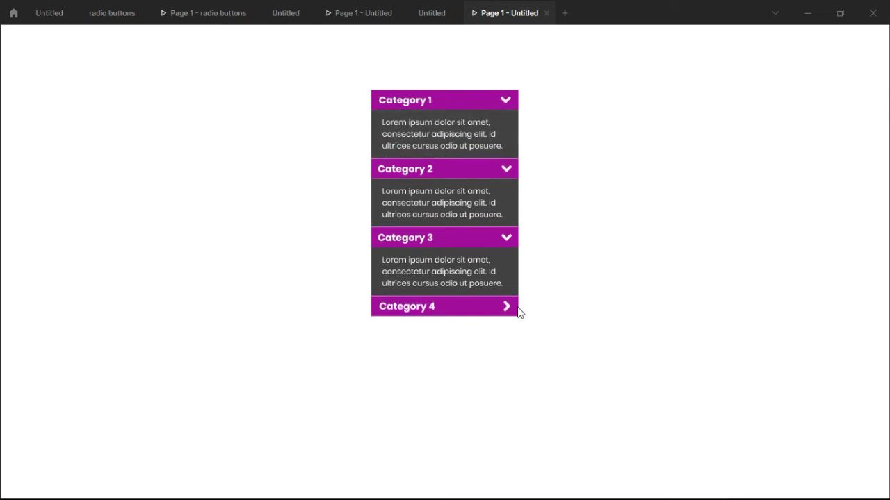
{"action": "left_click", "coordinate": [507, 310]}
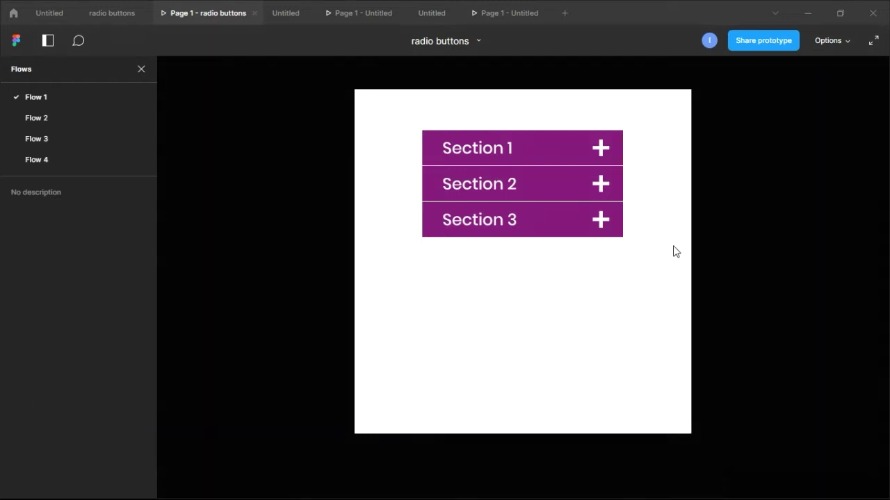
- Switch to the radio buttons prototype and expand Section 2 to examine how that accordion behaves
{"action": "left_click", "coordinate": [602, 185]}
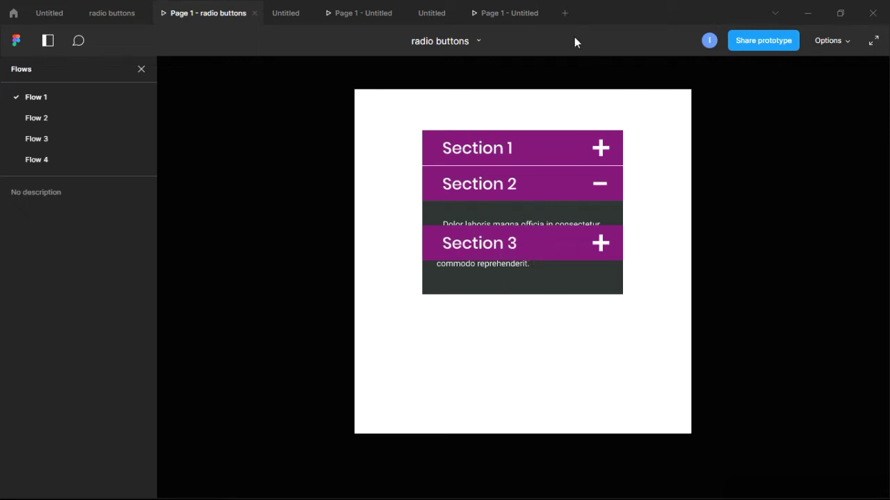
- Create a new design file and rename it "Accordion Menu"
{"action": "left_click", "coordinate": [565, 13]}
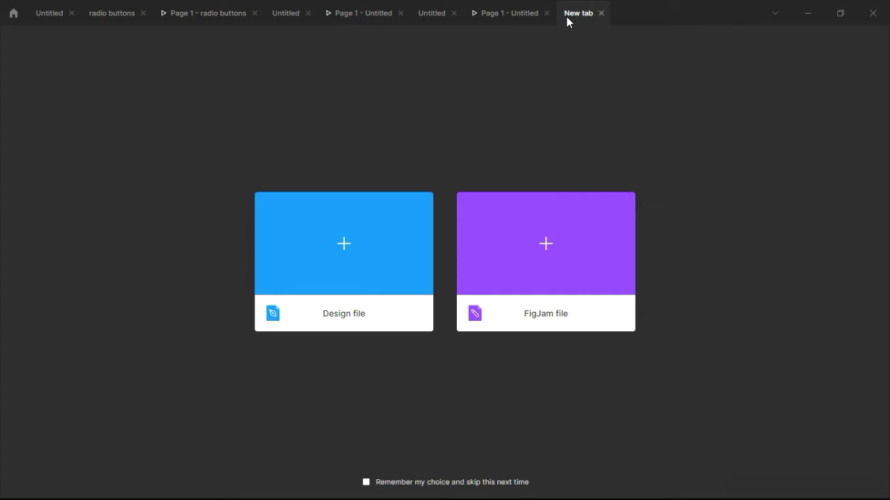
{"action": "left_click", "coordinate": [343, 248]}
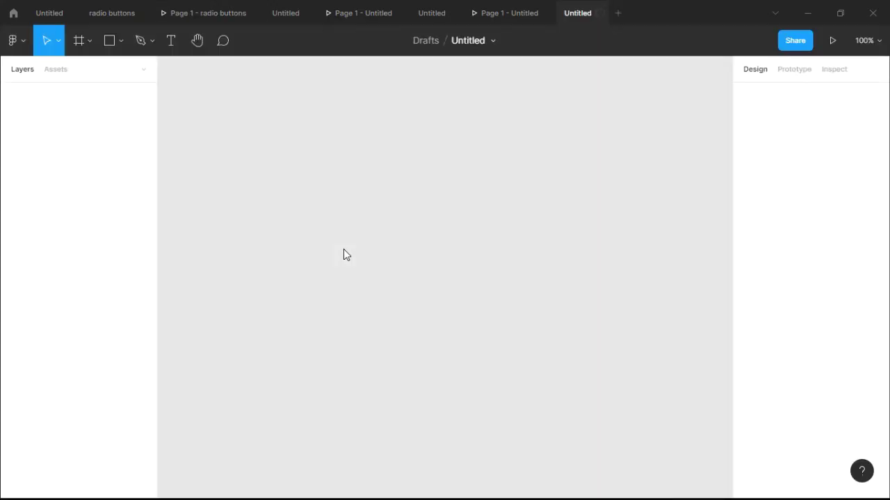
{"action": "left_click", "coordinate": [470, 43]}
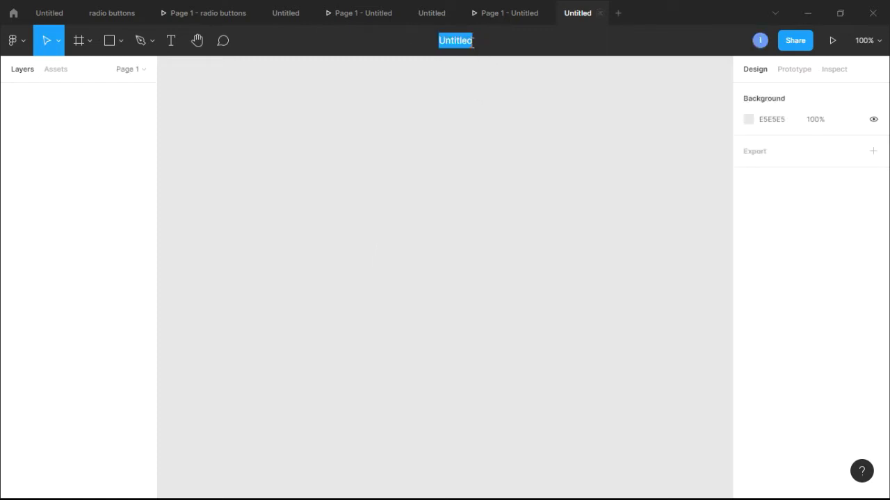
{"action": "type", "text": "Accordion Menu"}
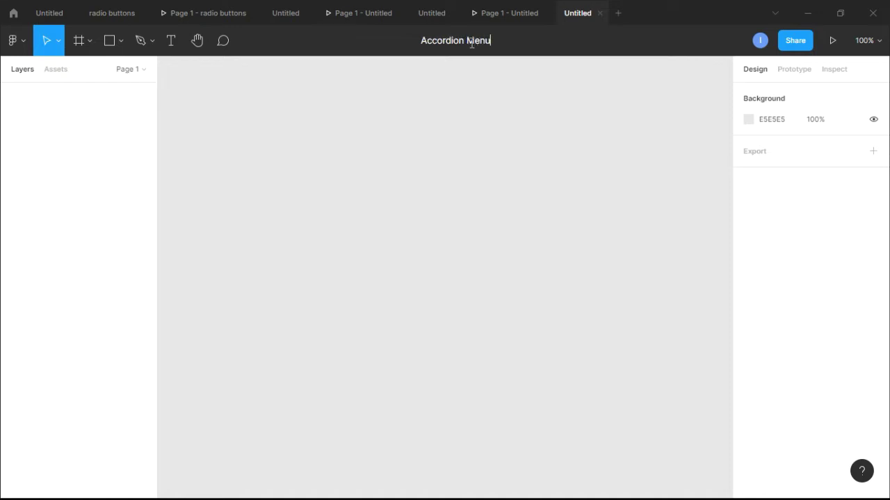
{"action": "key", "text": "Return"}
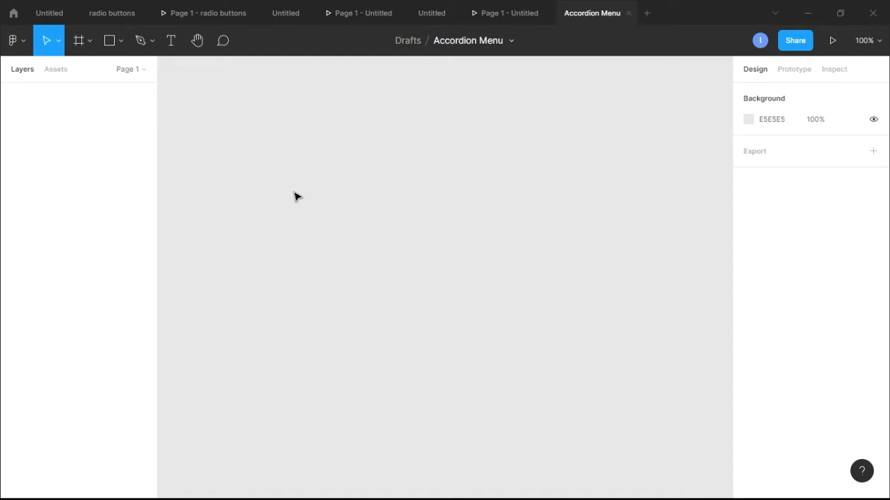
- Add a text layer reading "Category 1" to the empty canvas
{"action": "left_click", "coordinate": [173, 46]}
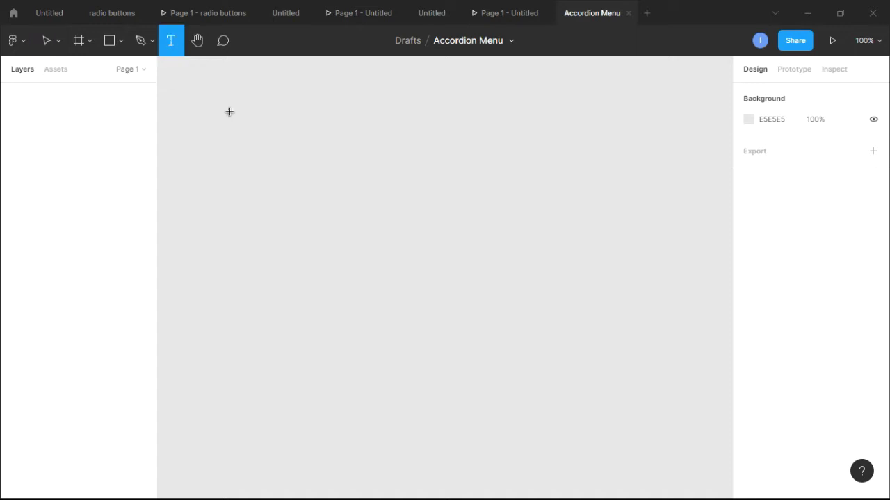
{"action": "left_click", "coordinate": [280, 193]}
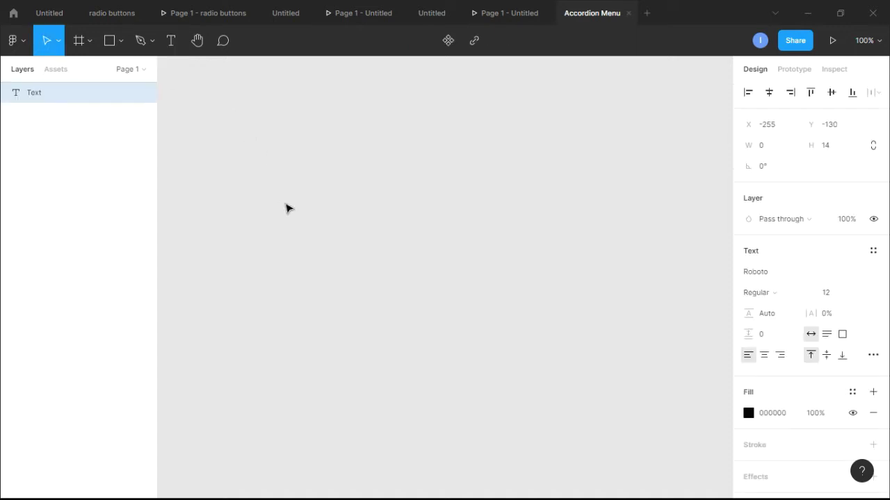
{"action": "type", "text": "Category 1"}
{"action": "key", "text": "Escape"}
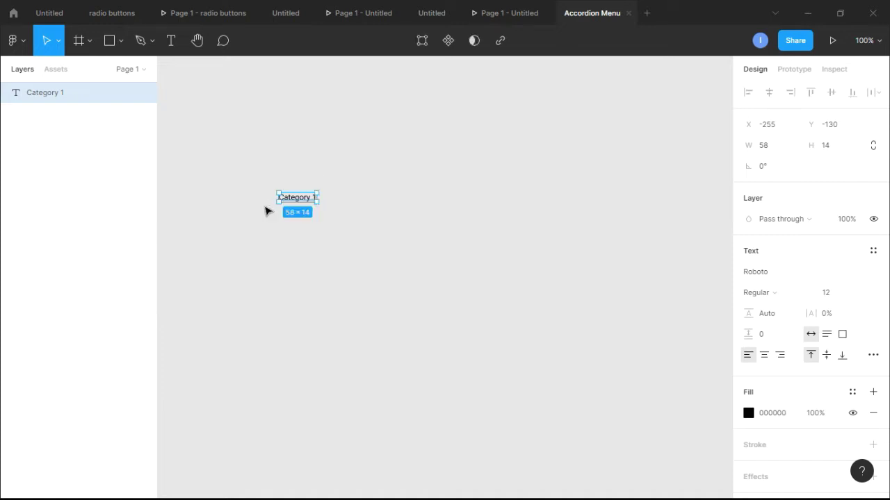
- Format the Category 1 text in Poppins Bold at size 18
{"action": "left_click", "coordinate": [831, 296]}
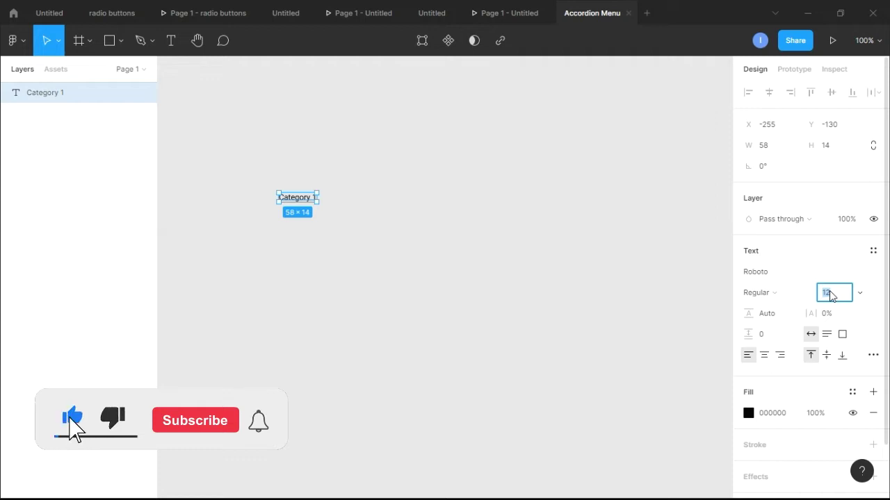
{"action": "type", "text": "18"}
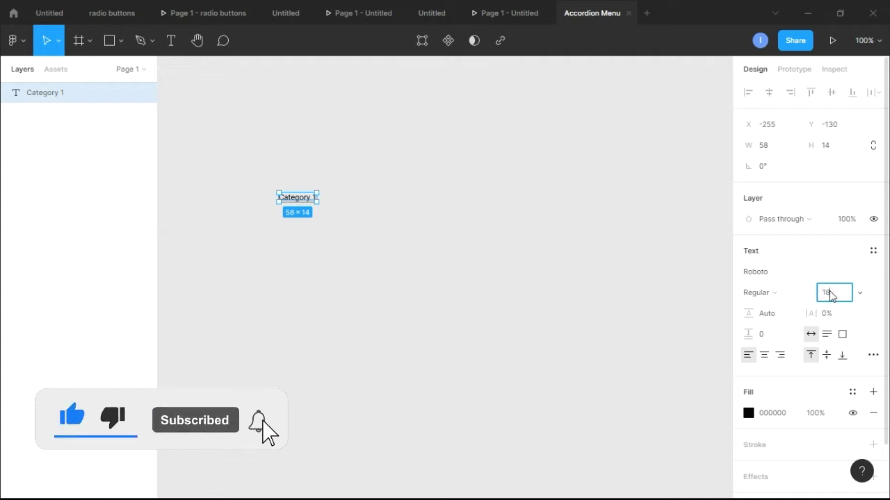
{"action": "key", "text": "Return"}
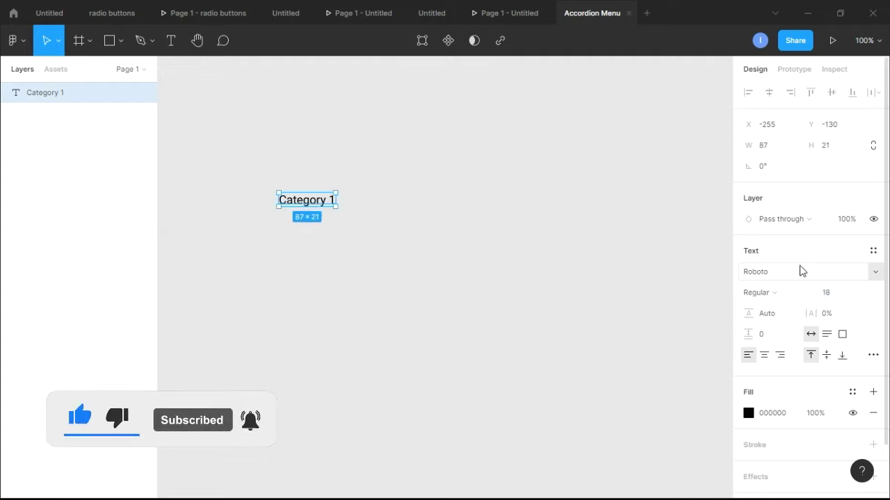
{"action": "left_click", "coordinate": [791, 271]}
{"action": "type", "text": "Poppins"}
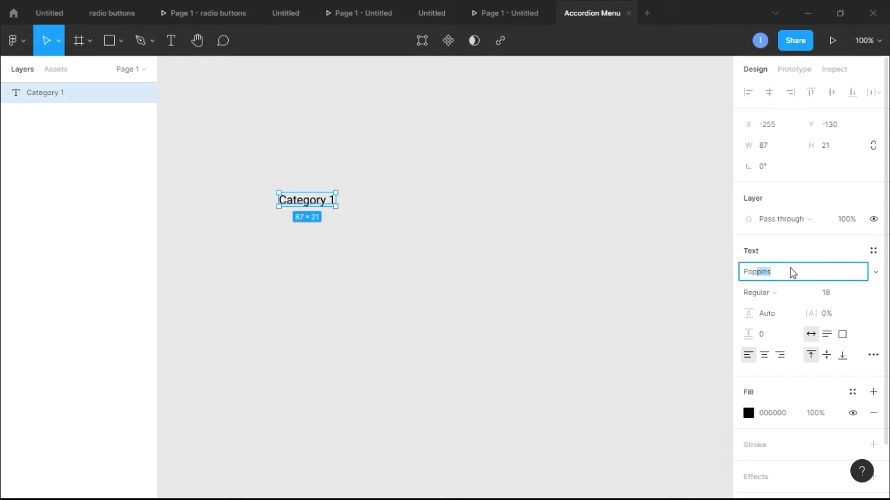
{"action": "key", "text": "Return"}
{"action": "left_click", "coordinate": [782, 298]}
{"action": "left_click", "coordinate": [776, 298]}
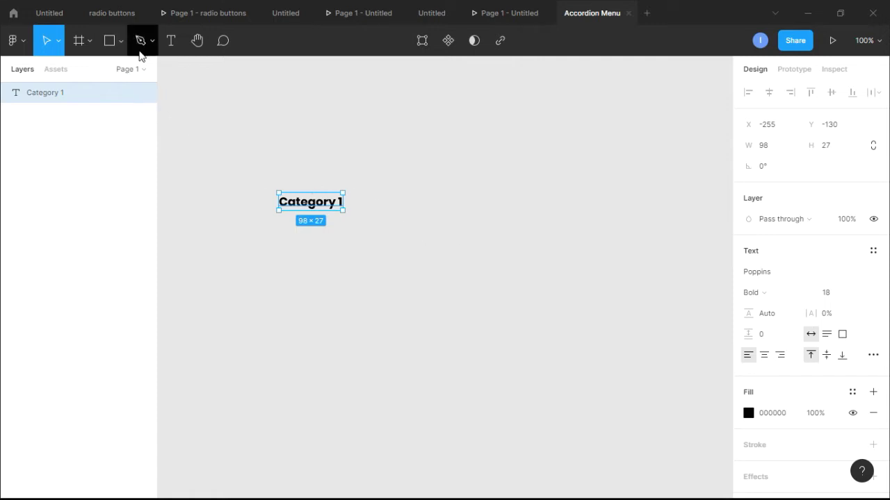
- Change the Category 1 text fill to white (FFFFFF) and deselect the text
{"action": "left_click", "coordinate": [748, 413]}
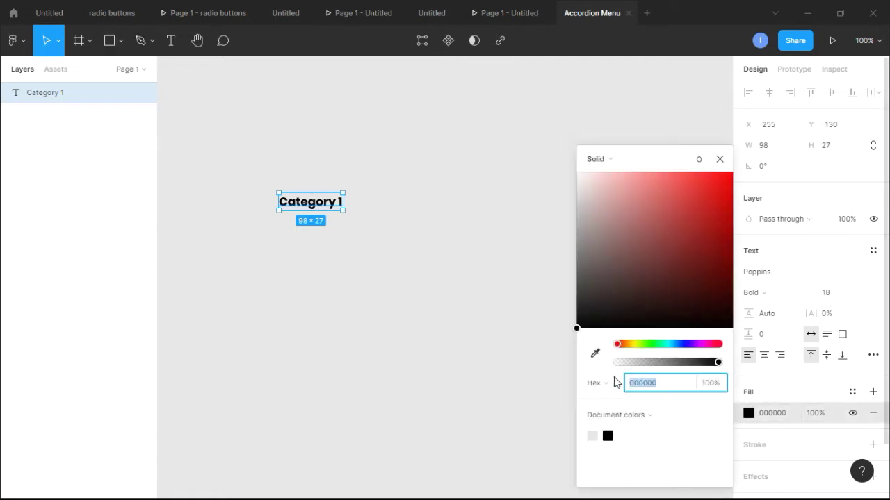
{"action": "left_click", "coordinate": [597, 231]}
{"action": "left_click_drag", "start_coordinate": [598, 234], "coordinate": [549, 169]}
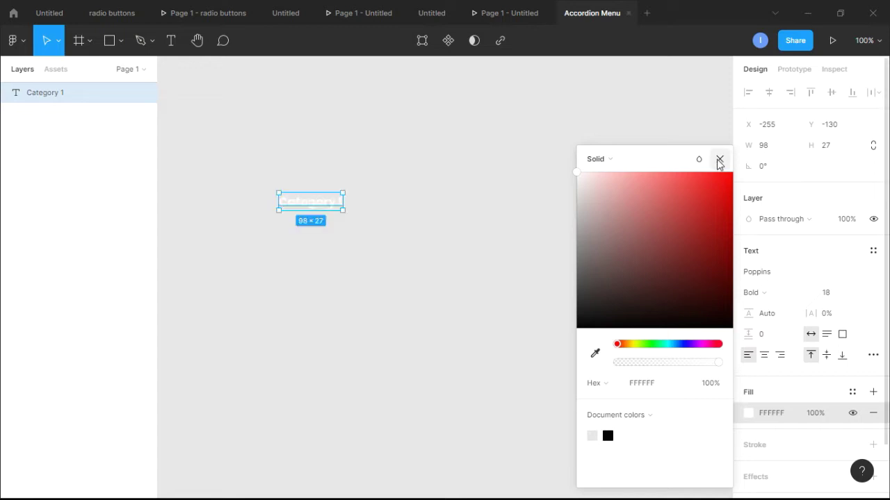
{"action": "left_click", "coordinate": [719, 159]}
{"action": "left_click", "coordinate": [435, 246]}
- Insert the angle-right icon using the Font Awesome Icons plugin
{"action": "right_click", "coordinate": [421, 249]}
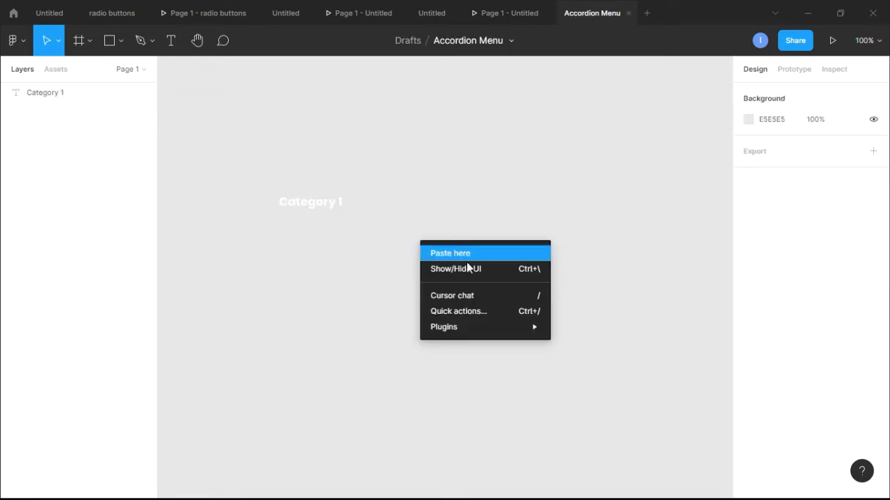
{"action": "mouse_move", "coordinate": [497, 329]}
{"action": "mouse_move", "coordinate": [614, 238]}
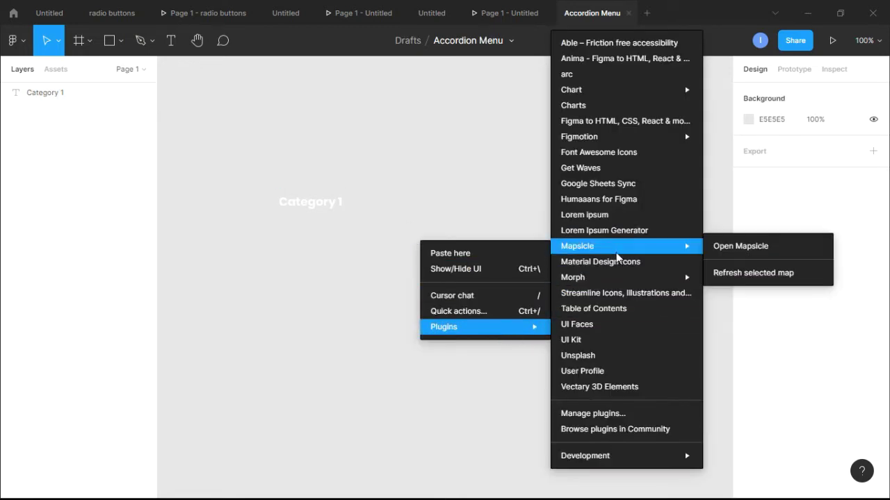
{"action": "left_click", "coordinate": [615, 153]}
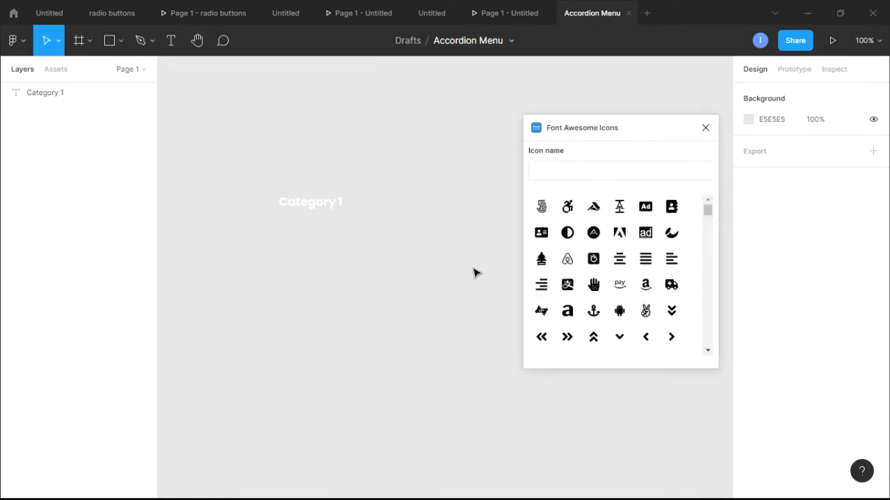
{"action": "scroll", "coordinate": [690, 294], "scroll_direction": "down", "scroll_amount": 3}
{"action": "scroll", "coordinate": [691, 291], "scroll_direction": "up", "scroll_amount": 2}
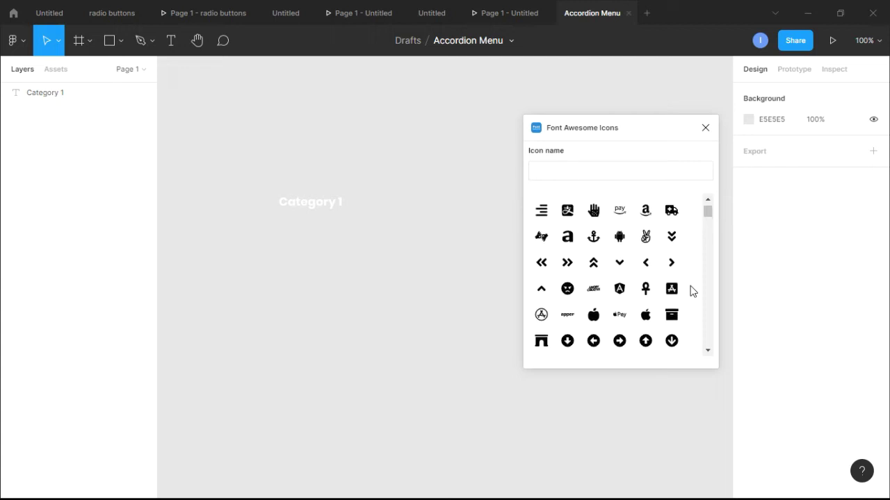
{"action": "left_click", "coordinate": [672, 273]}
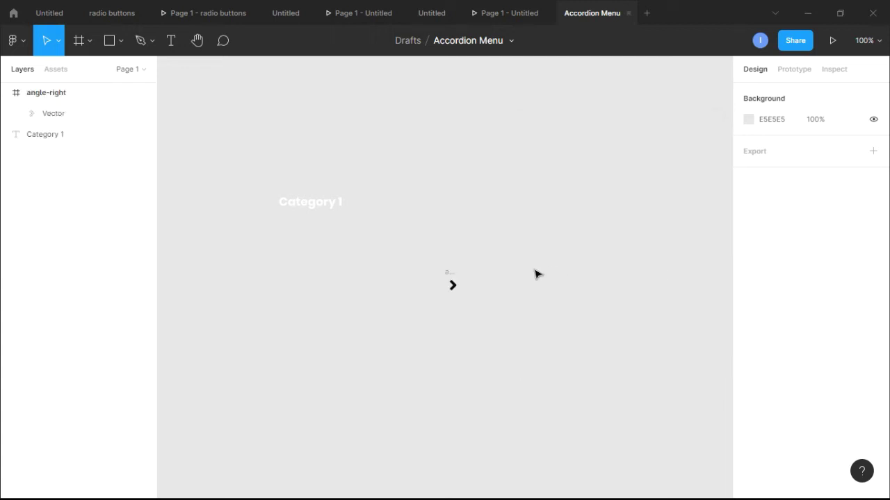
- Pull the arrow vector out of its angle-right frame and delete the empty frame
{"action": "scroll", "coordinate": [465, 308], "scroll_direction": "up", "scroll_amount": 8}
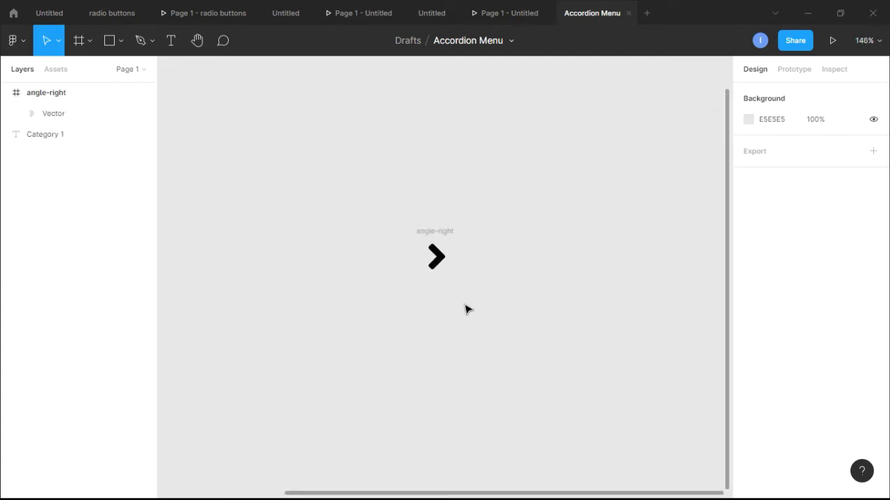
{"action": "left_click", "coordinate": [453, 229]}
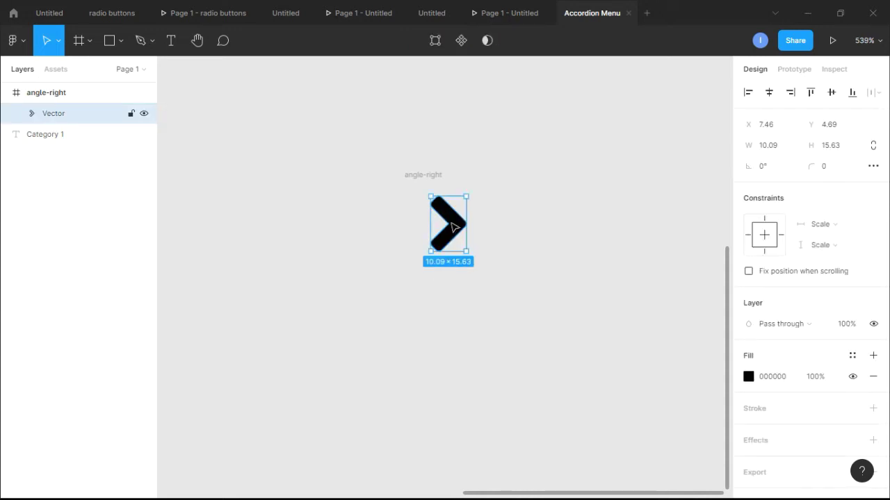
{"action": "left_click_drag", "start_coordinate": [455, 227], "coordinate": [586, 219]}
{"action": "left_click", "coordinate": [427, 183]}
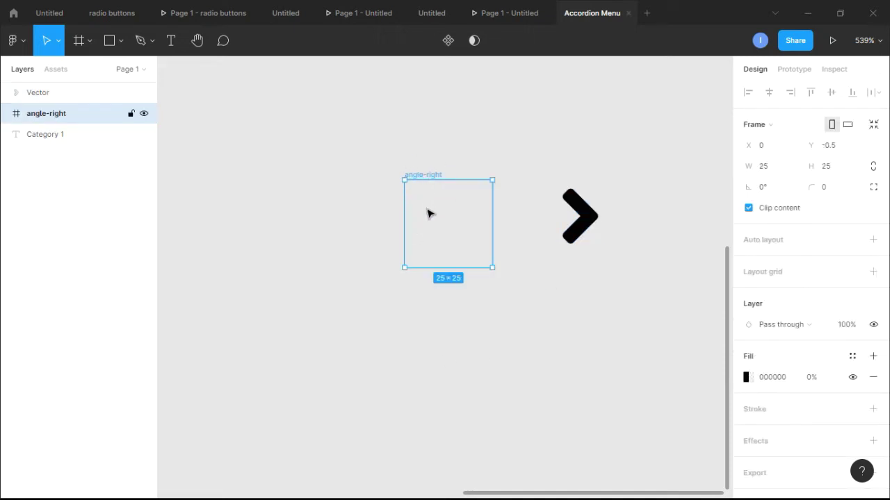
{"action": "key", "text": "Delete"}
- Move the arrow vector to the right of the Category 1 text, level with it, at about X -84, Y -125
{"action": "left_click_drag", "start_coordinate": [582, 214], "coordinate": [374, 159]}
{"action": "scroll", "coordinate": [392, 195], "scroll_direction": "down", "scroll_amount": 3}
{"action": "scroll", "coordinate": [393, 194], "scroll_direction": "down", "scroll_amount": 3}
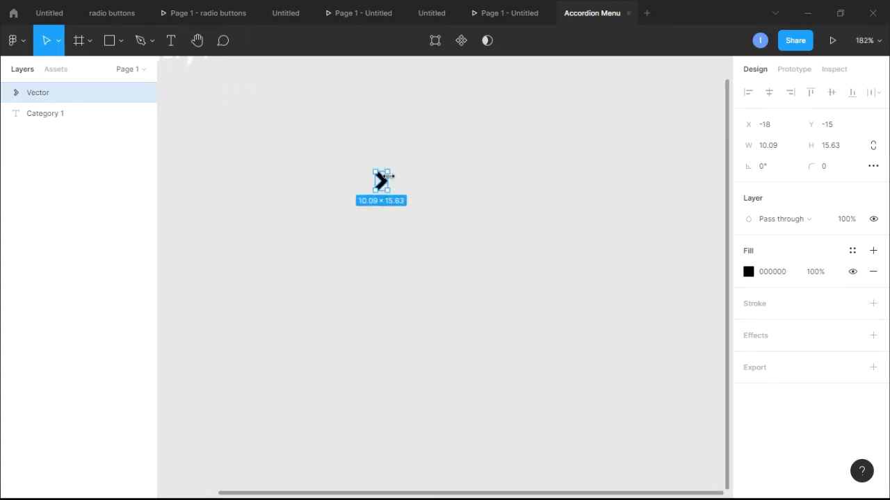
{"action": "left_click_drag", "start_coordinate": [389, 185], "coordinate": [322, 104]}
{"action": "scroll", "coordinate": [199, 197], "scroll_direction": "down", "scroll_amount": 1}
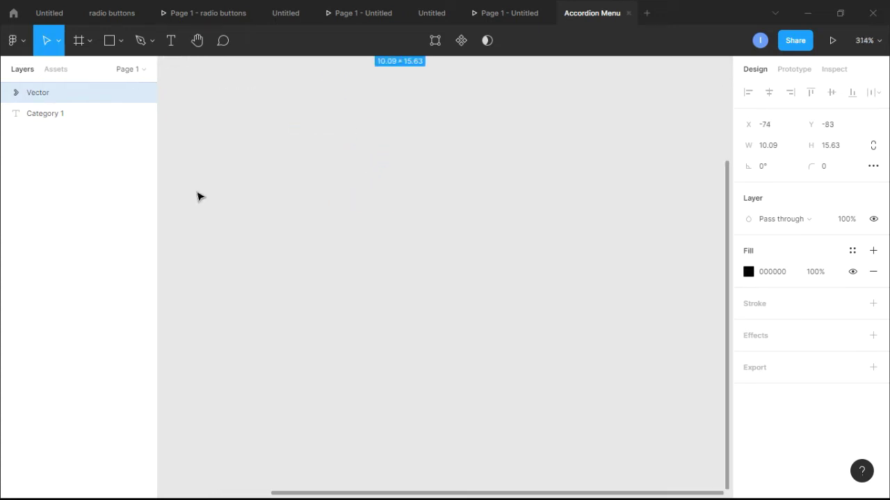
{"action": "scroll", "coordinate": [202, 198], "scroll_direction": "up", "scroll_amount": 3}
{"action": "scroll", "coordinate": [201, 199], "scroll_direction": "right", "scroll_amount": 2}
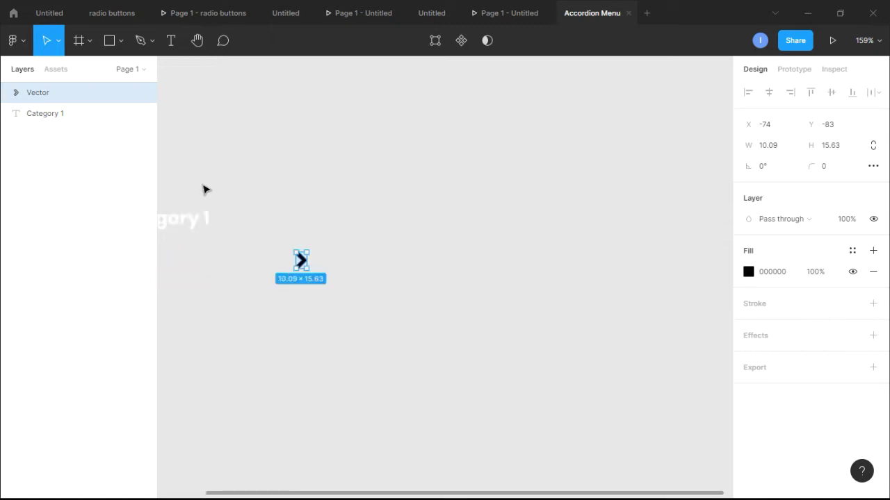
{"action": "scroll", "coordinate": [209, 198], "scroll_direction": "left", "scroll_amount": 4}
{"action": "left_click_drag", "start_coordinate": [428, 259], "coordinate": [419, 217]}
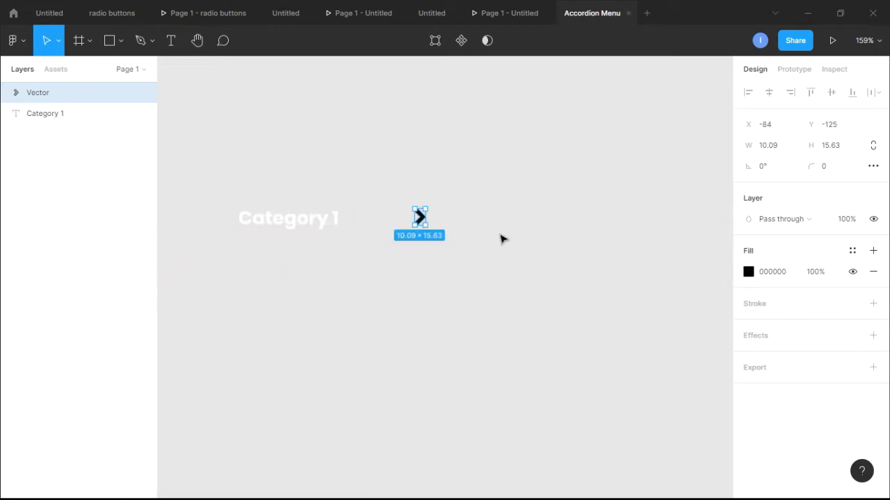
- Change the arrow vector's fill to white (FFFFFF) and deselect it
{"action": "left_click", "coordinate": [747, 272]}
{"action": "left_click_drag", "start_coordinate": [612, 206], "coordinate": [560, 175]}
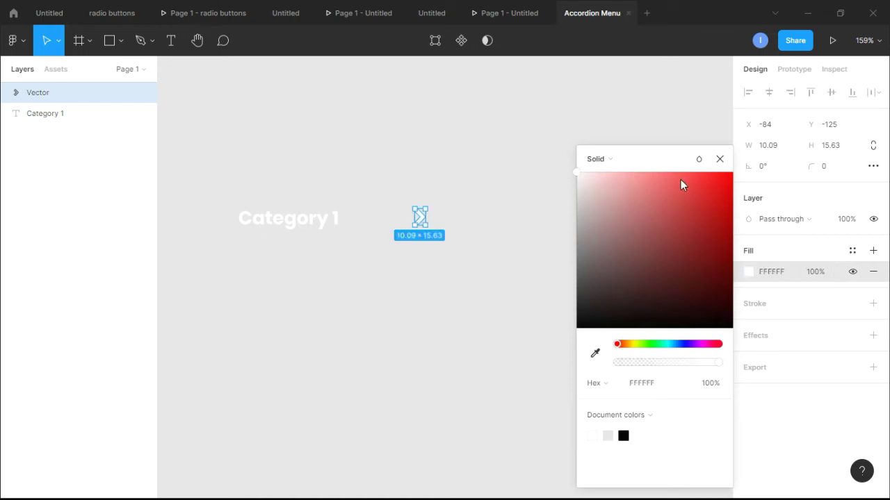
{"action": "left_click", "coordinate": [719, 160]}
{"action": "left_click", "coordinate": [534, 296]}
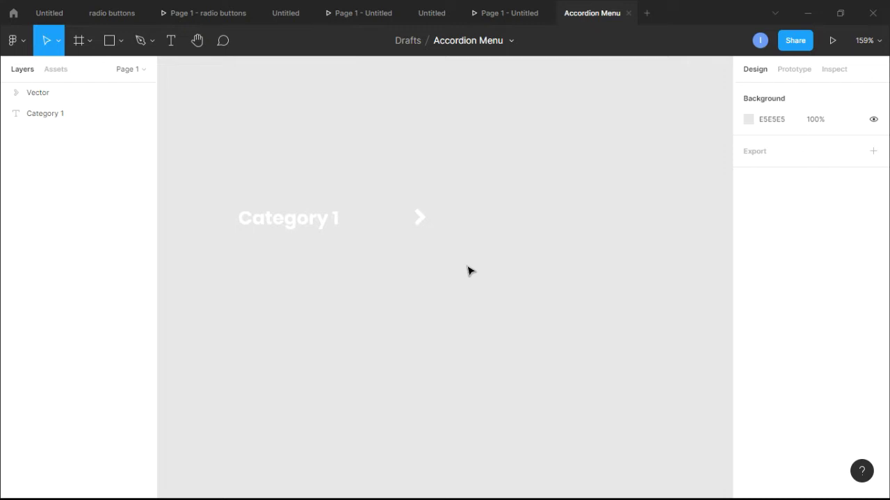
- Select the Category 1 text together with the arrow vector and wrap them in an auto layout frame
{"action": "left_click_drag", "start_coordinate": [458, 259], "coordinate": [253, 186]}
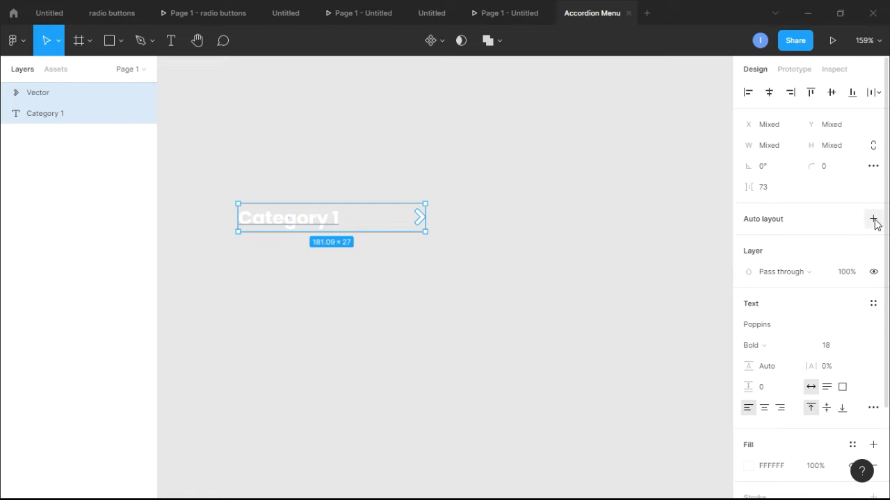
{"action": "right_click", "coordinate": [403, 218]}
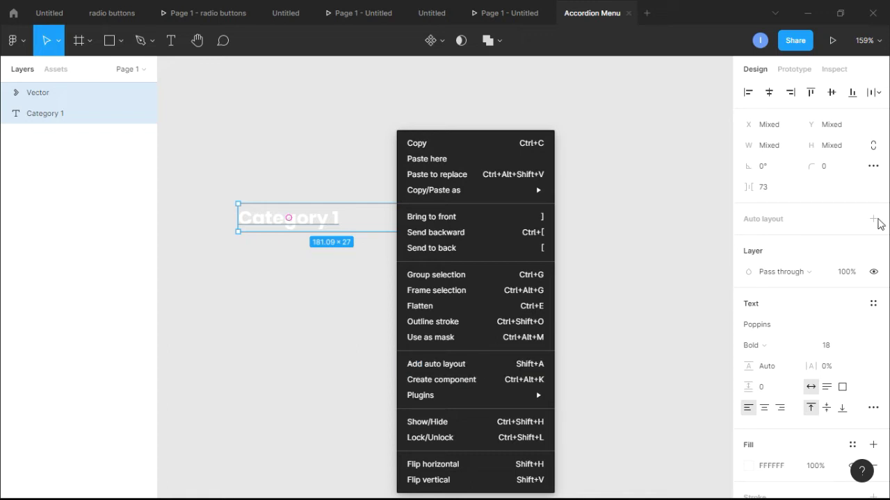
{"action": "left_click", "coordinate": [842, 223]}
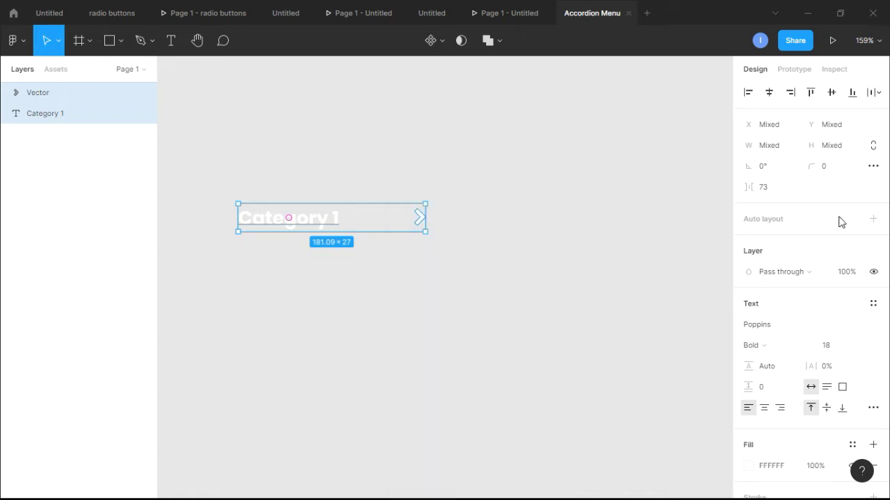
{"action": "left_click", "coordinate": [874, 219]}
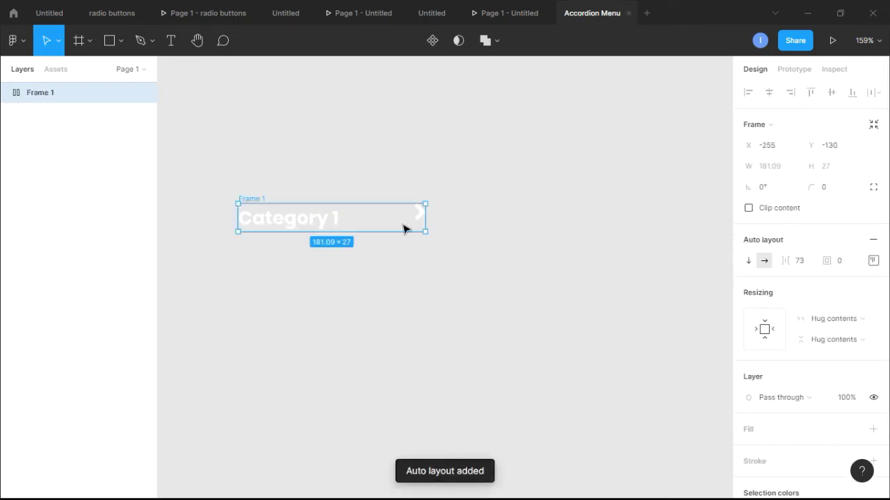
- Rename the new auto layout frame to Heading and deselect it
{"action": "double_click", "coordinate": [44, 94]}
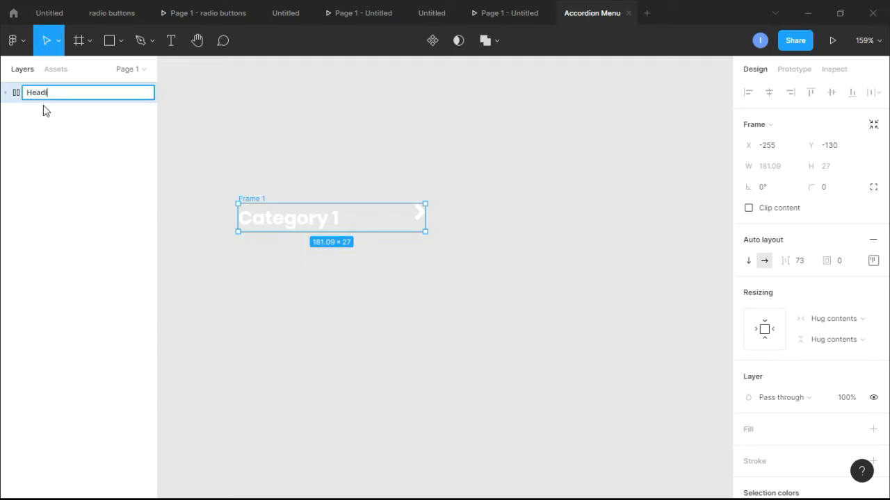
{"action": "type", "text": "Heading 1"}
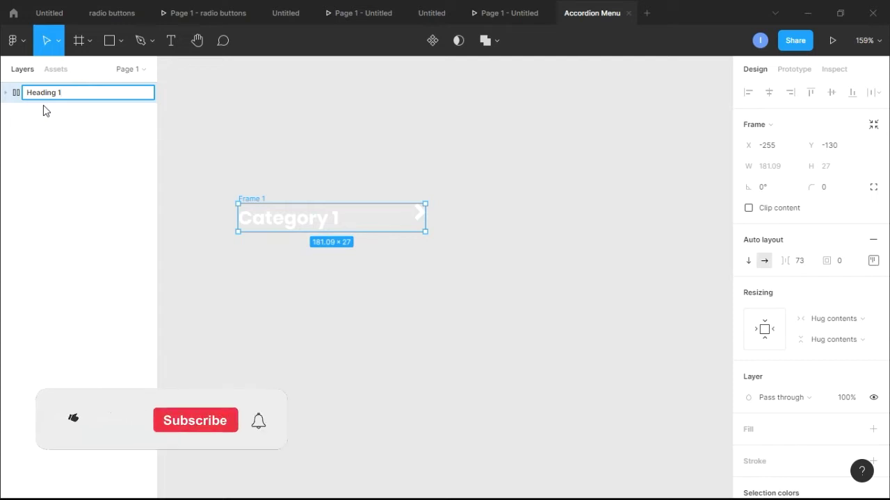
{"action": "key", "text": "BackSpace"}
{"action": "key", "text": "BackSpace"}
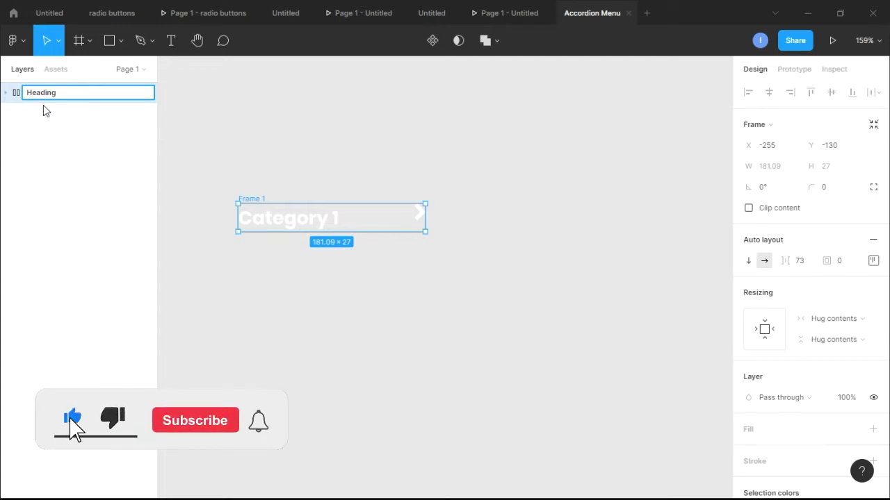
{"action": "key", "text": "Return"}
{"action": "left_click", "coordinate": [352, 115]}
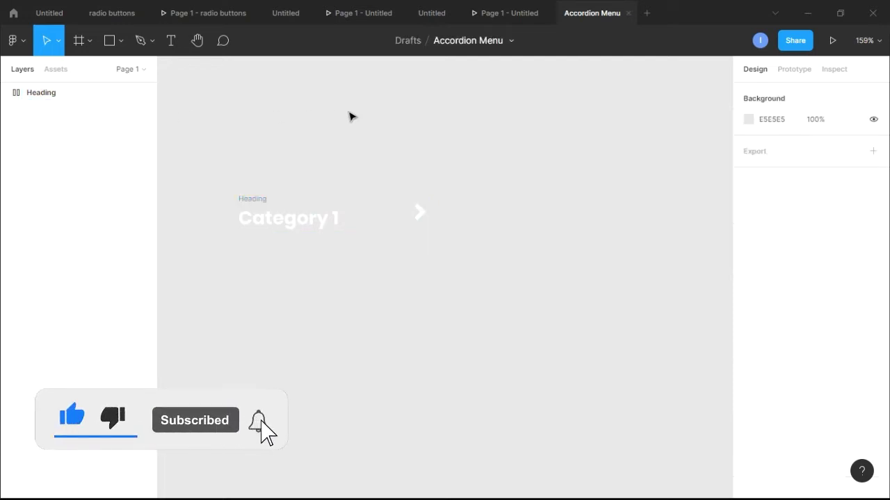
- Set the Heading frame's auto layout alignment to center so the text and arrow line up
{"action": "left_click", "coordinate": [58, 97]}
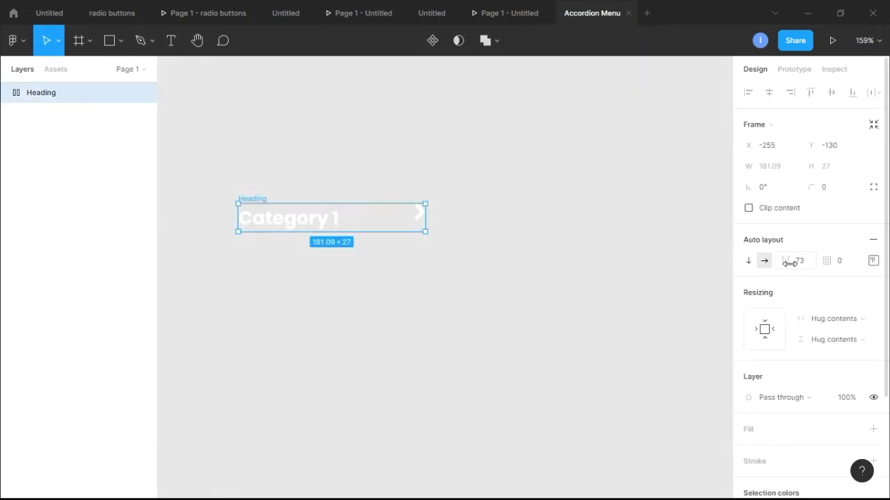
{"action": "left_click", "coordinate": [874, 261]}
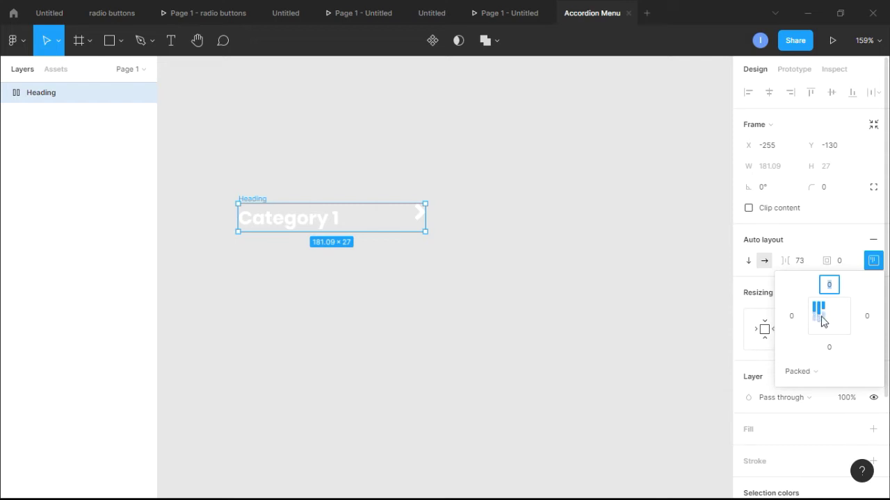
{"action": "left_click", "coordinate": [828, 318]}
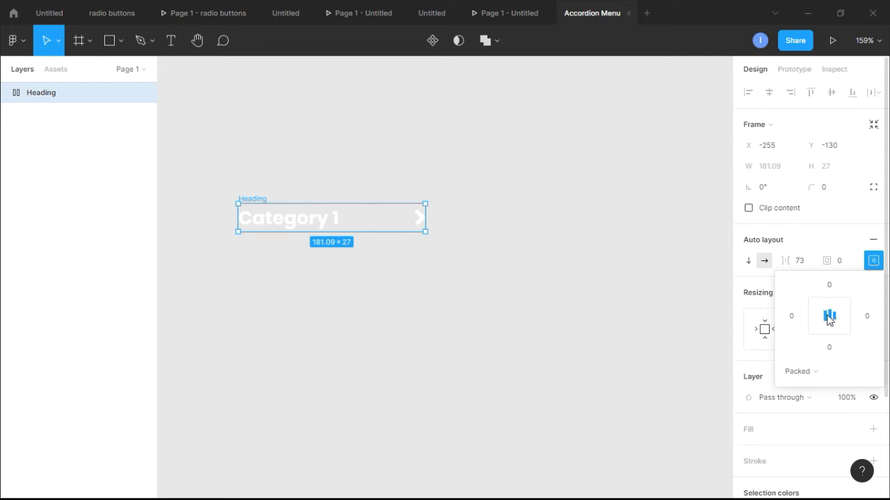
{"action": "left_click", "coordinate": [488, 248]}
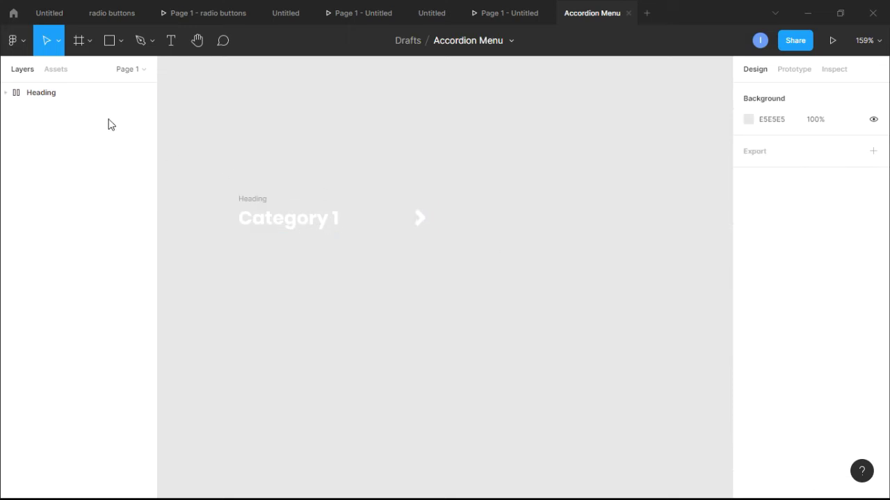
- Add a solid purple fill (9C13B2) to the Heading frame
{"action": "left_click", "coordinate": [61, 103]}
{"action": "scroll", "coordinate": [771, 313], "scroll_direction": "down", "scroll_amount": 3}
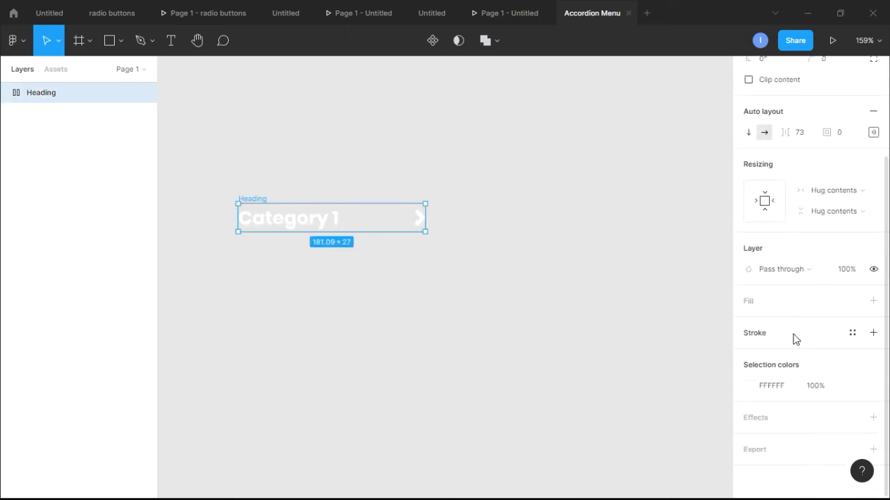
{"action": "left_click", "coordinate": [873, 301]}
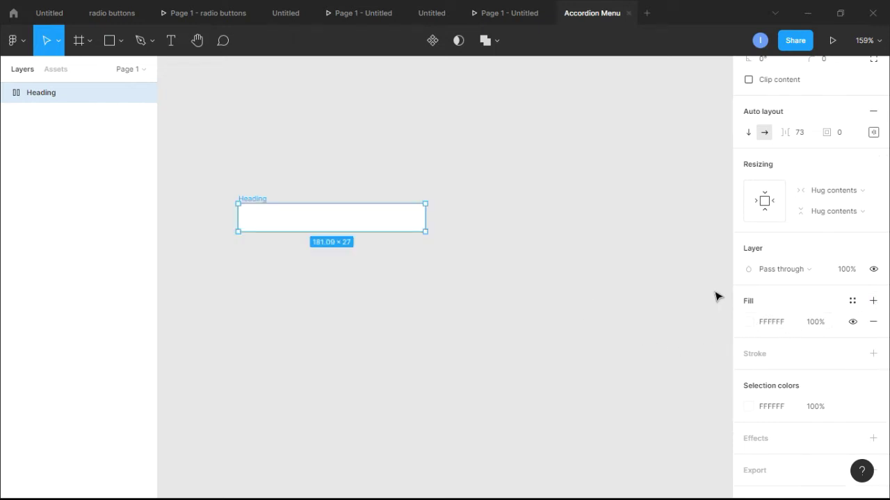
{"action": "left_click", "coordinate": [749, 322]}
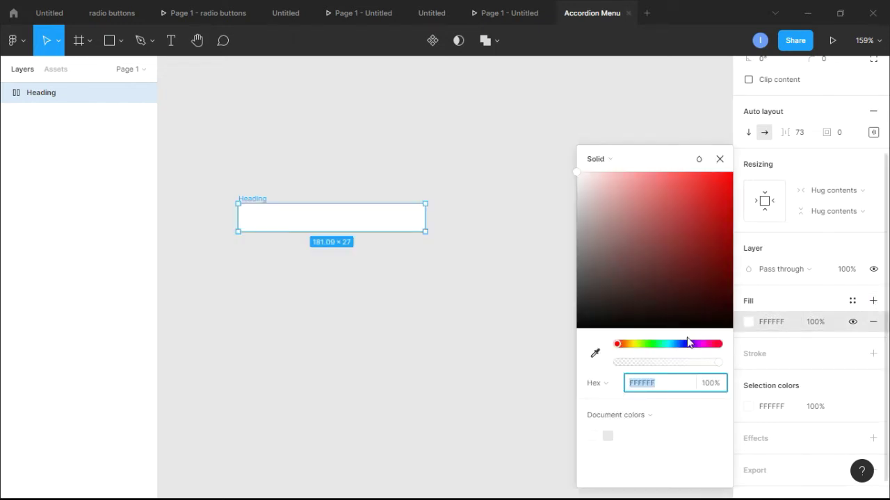
{"action": "left_click", "coordinate": [698, 344]}
{"action": "left_click_drag", "start_coordinate": [643, 255], "coordinate": [716, 223]}
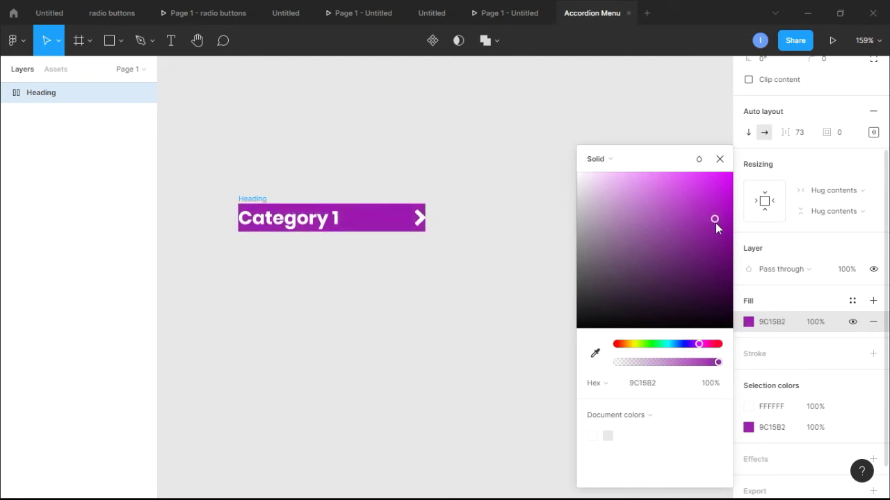
{"action": "left_click", "coordinate": [610, 119]}
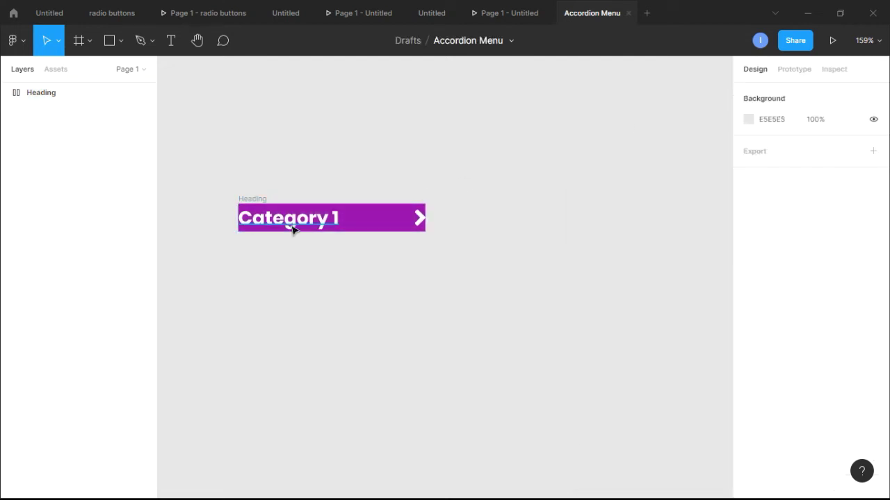
- Widen the Heading frame on both sides to a width of 255
{"action": "left_click", "coordinate": [36, 91]}
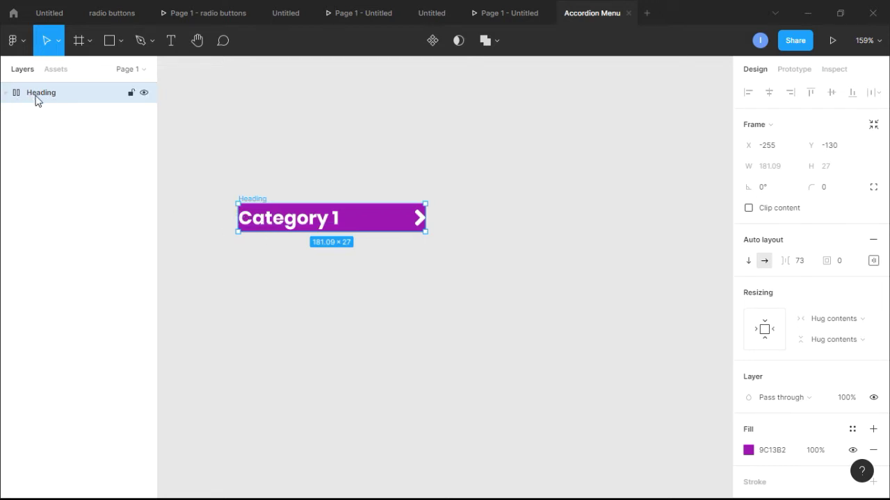
{"action": "left_click_drag", "start_coordinate": [237, 218], "coordinate": [208, 220]}
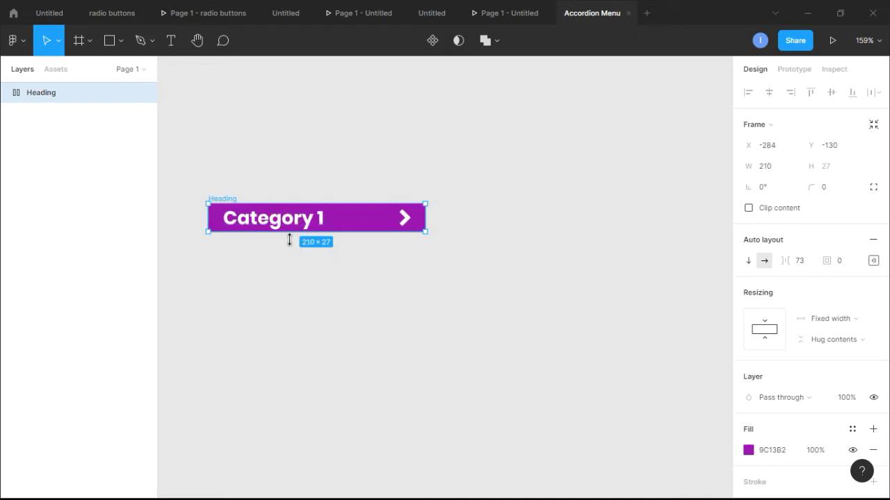
{"action": "scroll", "coordinate": [262, 267], "scroll_direction": "up", "scroll_amount": 2}
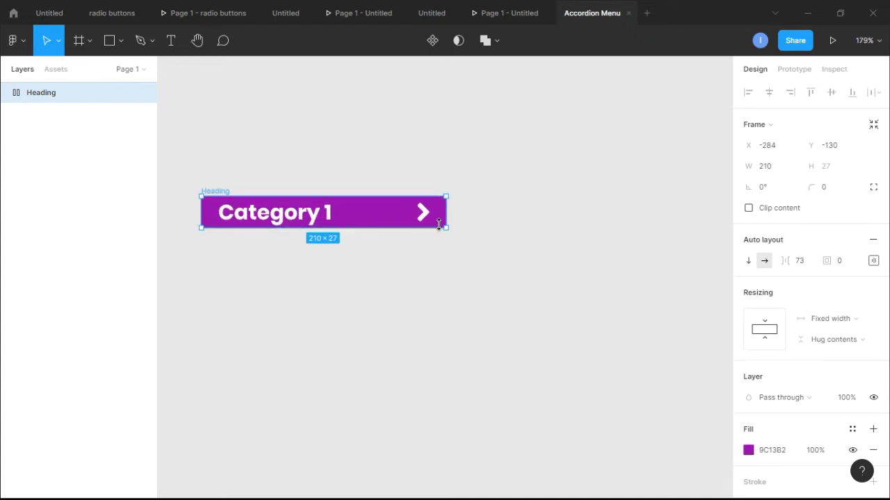
{"action": "left_click_drag", "start_coordinate": [449, 220], "coordinate": [491, 219]}
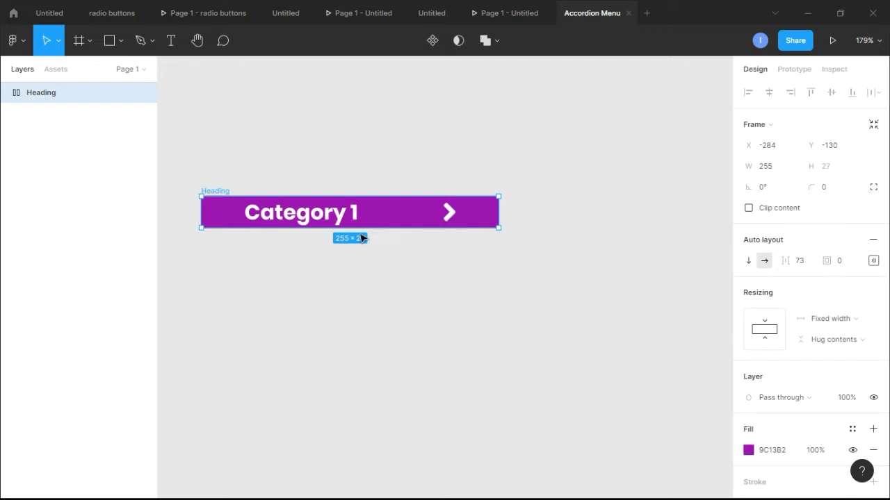
- Set the Heading frame's auto layout item spacing to 120 after trying 100
{"action": "left_click", "coordinate": [810, 264]}
{"action": "double_click", "coordinate": [802, 264]}
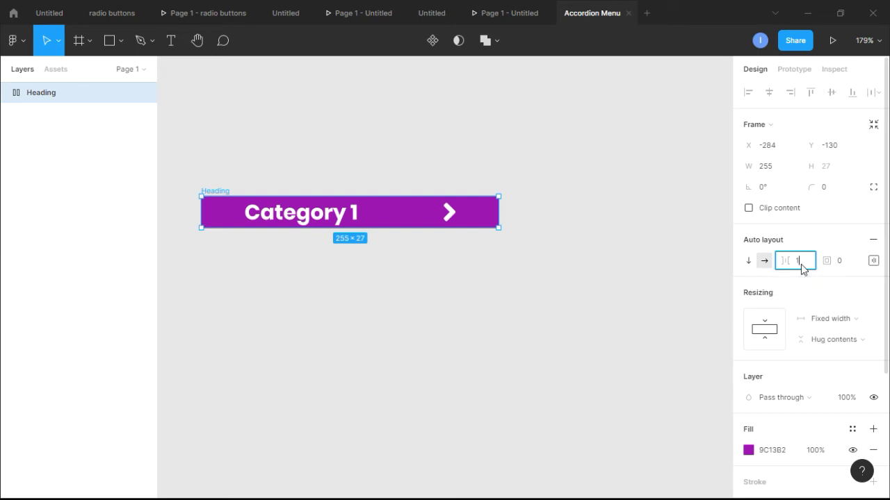
{"action": "key", "text": "Return"}
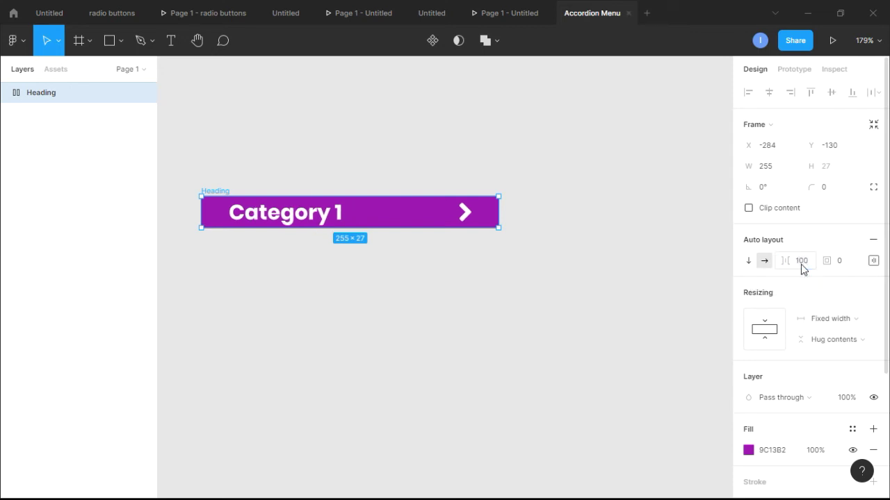
{"action": "left_click", "coordinate": [810, 264]}
{"action": "key", "text": "Return"}
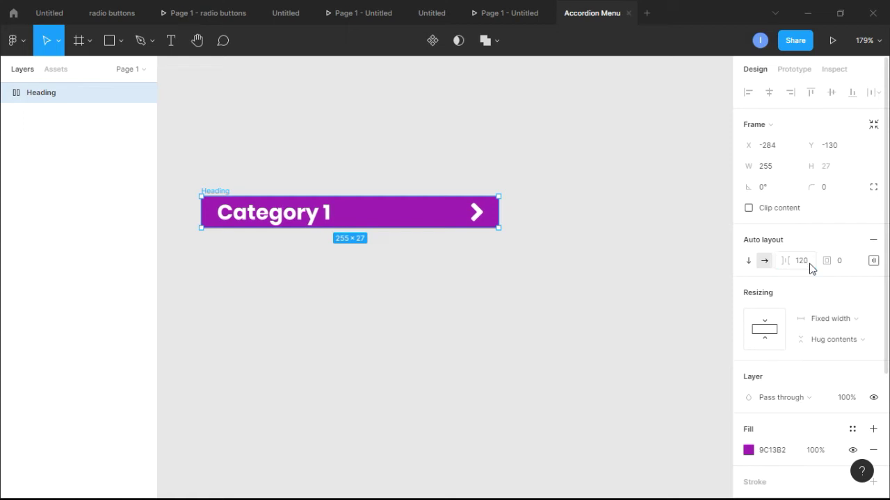
{"action": "left_click", "coordinate": [600, 228]}
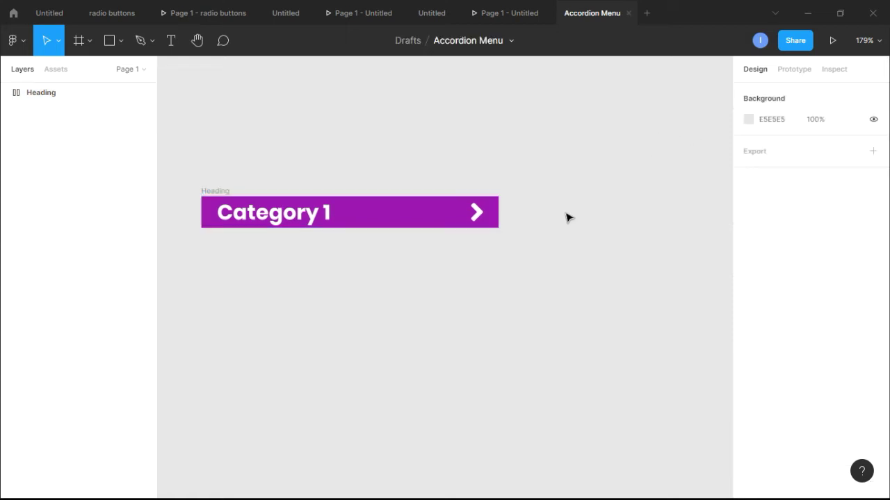
- Draw a text box of about 255 × 125 below the Heading frame, matching its width, with font size 12
{"action": "scroll", "coordinate": [569, 217], "scroll_direction": "down", "scroll_amount": 2}
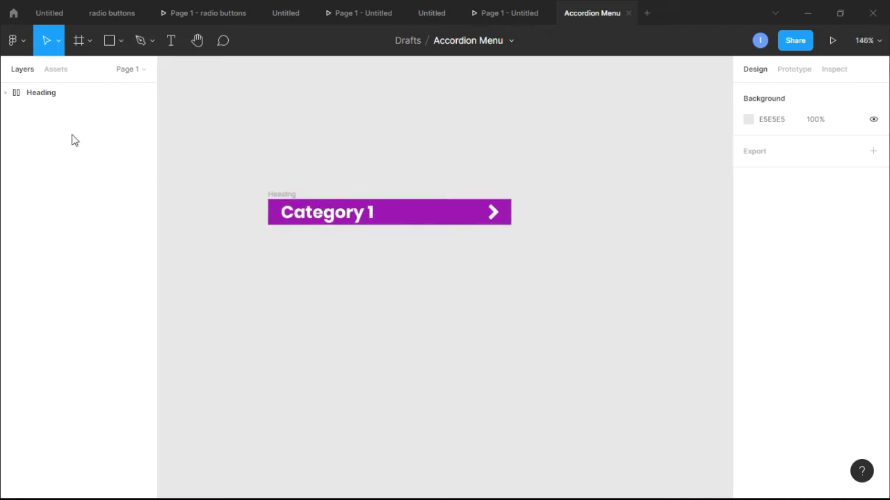
{"action": "left_click", "coordinate": [172, 43]}
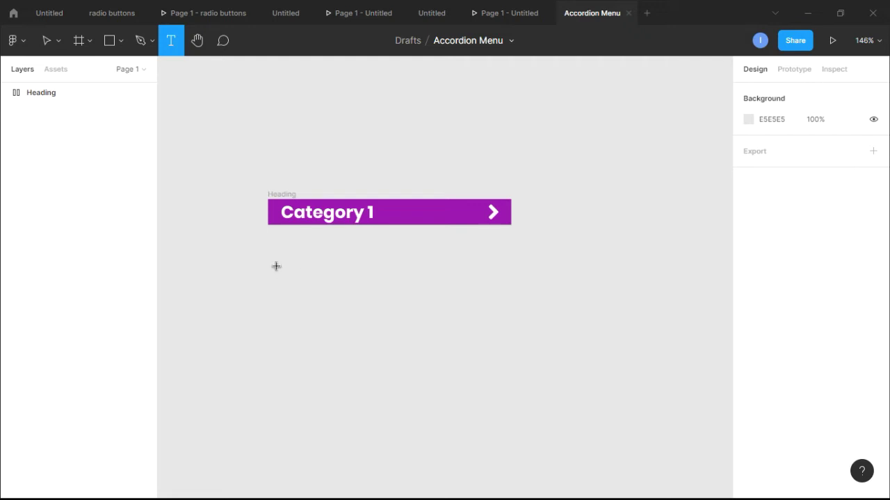
{"action": "left_click_drag", "start_coordinate": [268, 258], "coordinate": [510, 377]}
{"action": "left_click", "coordinate": [842, 297]}
{"action": "key", "text": "Return"}
- Fill the text box with auto-generated placeholder text using the Lorem ipsum plugin
{"action": "right_click", "coordinate": [336, 286]}
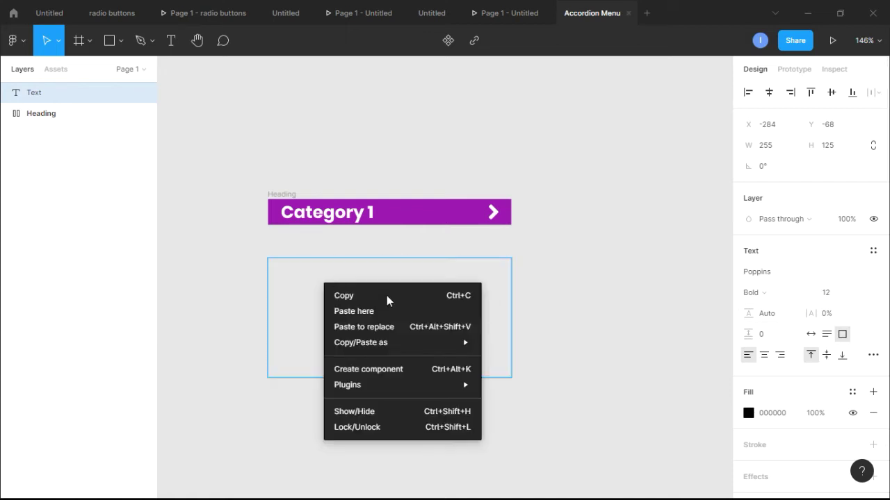
{"action": "mouse_move", "coordinate": [458, 387]}
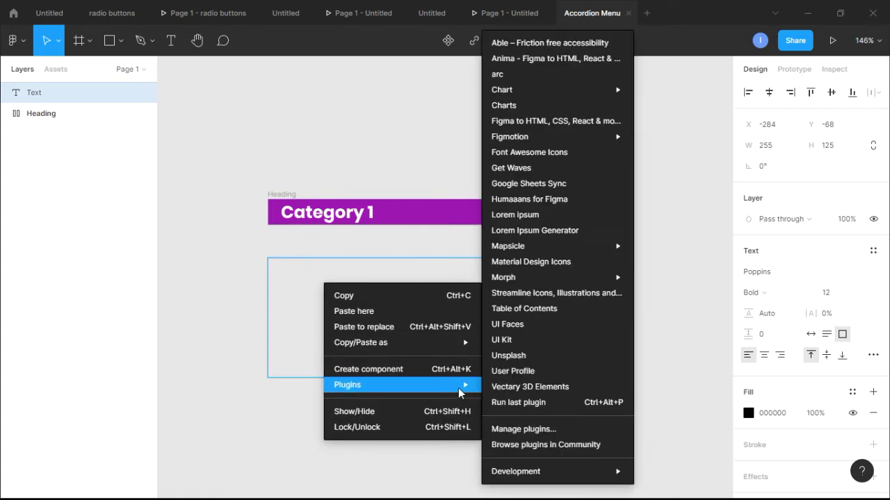
{"action": "left_click", "coordinate": [556, 215]}
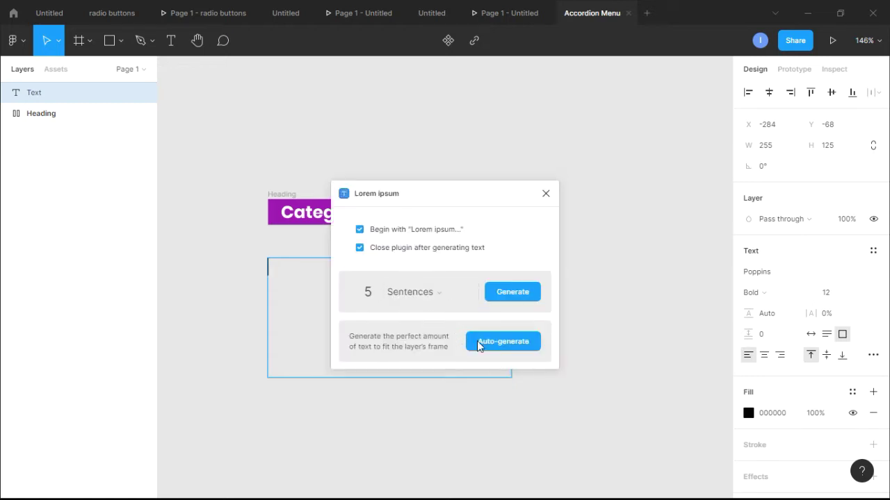
{"action": "left_click", "coordinate": [499, 342]}
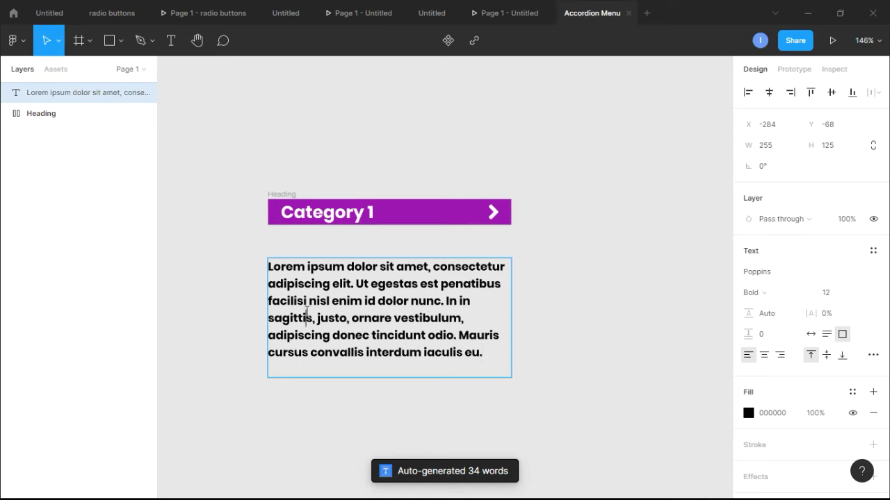
- Change the fill of the whole lorem ipsum paragraph to white (FFFFFF)
{"action": "key", "text": "ctrl+a"}
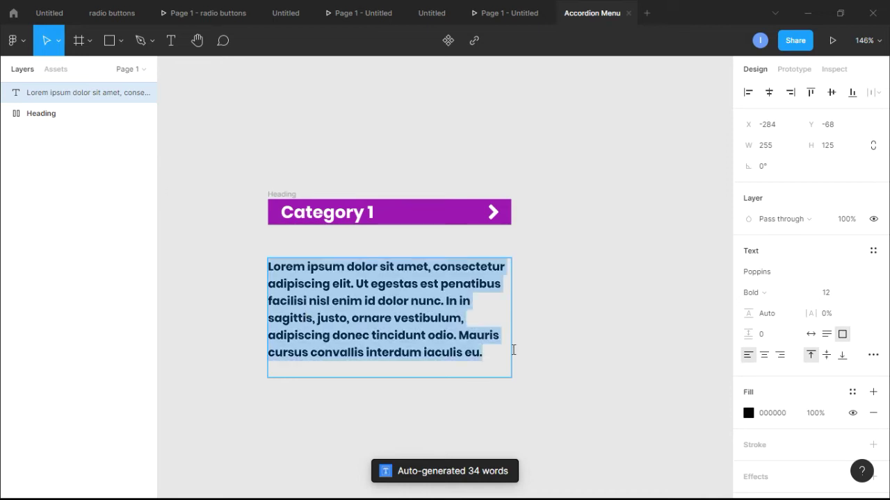
{"action": "left_click", "coordinate": [748, 413]}
{"action": "left_click_drag", "start_coordinate": [620, 250], "coordinate": [566, 176]}
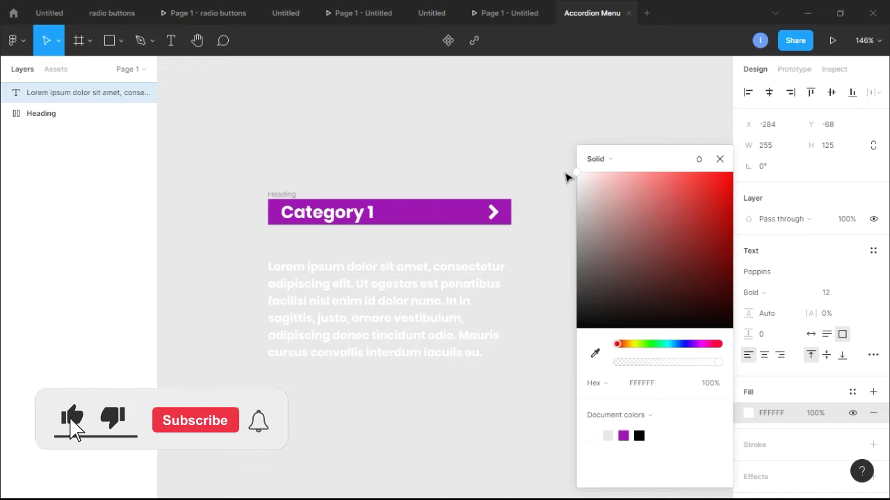
- Close the fill colour editor and move the lorem ipsum text box slightly down to Y -59
{"action": "left_click", "coordinate": [718, 162]}
{"action": "key", "text": "Escape"}
{"action": "left_click", "coordinate": [659, 383]}
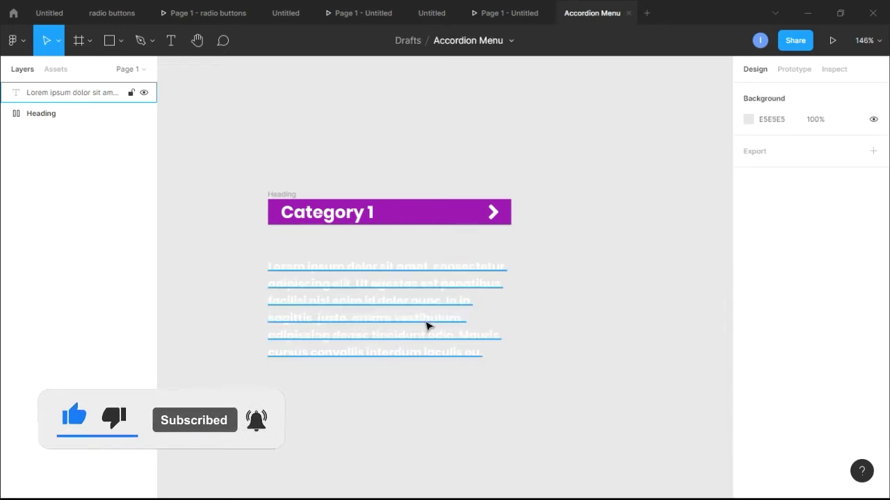
{"action": "left_click", "coordinate": [440, 322]}
{"action": "left_click_drag", "start_coordinate": [439, 321], "coordinate": [429, 333]}
{"action": "left_click", "coordinate": [612, 280]}
- Add auto layout to the lorem ipsum text box and rename the resulting frame Content
{"action": "left_click", "coordinate": [433, 311]}
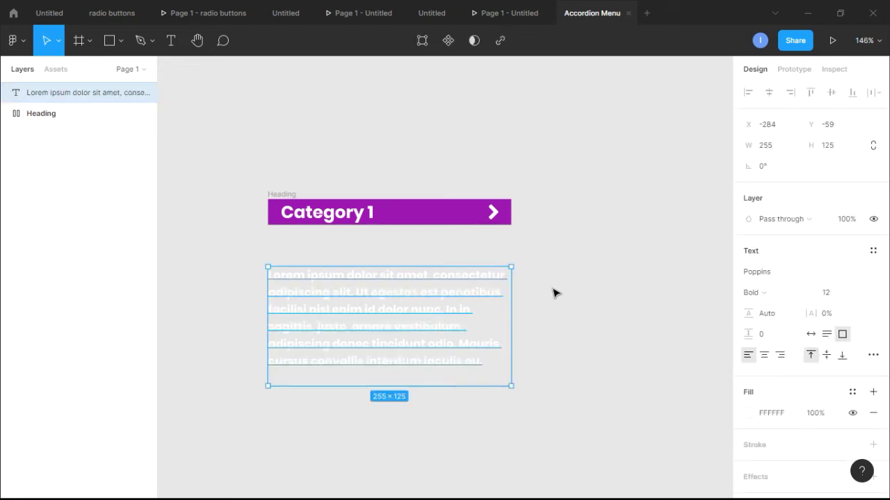
{"action": "right_click", "coordinate": [381, 296]}
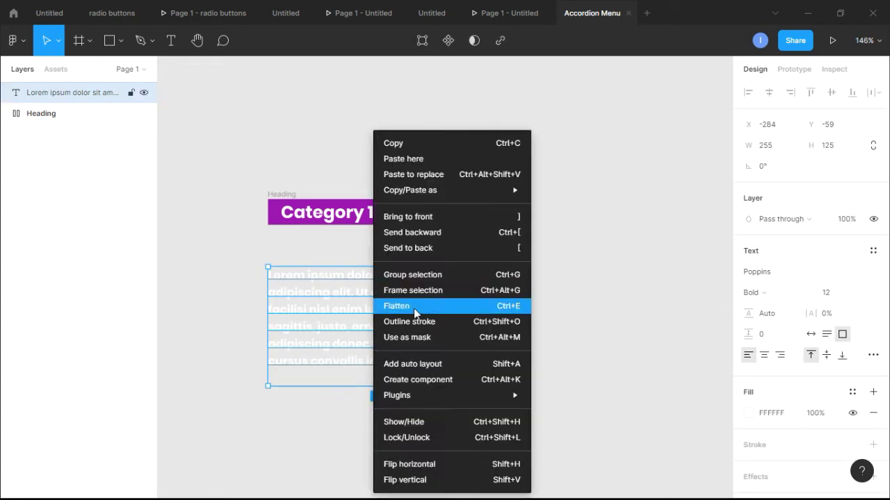
{"action": "left_click", "coordinate": [432, 368]}
{"action": "left_click", "coordinate": [588, 301]}
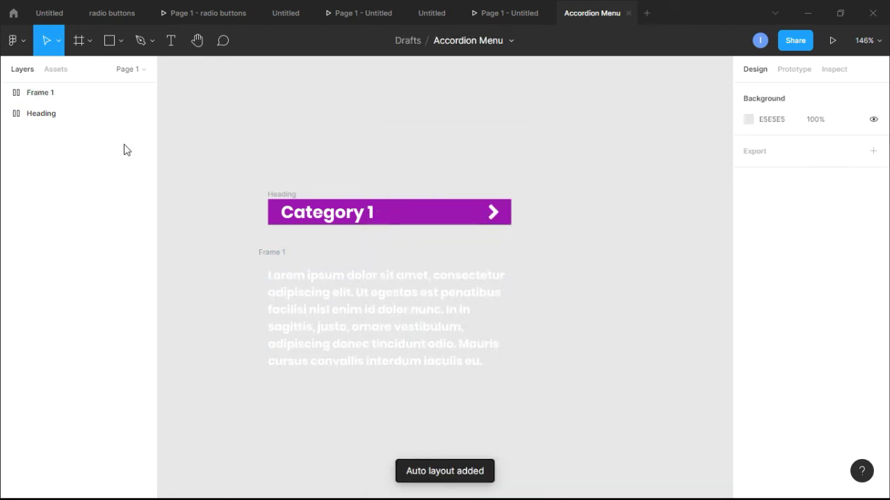
{"action": "double_click", "coordinate": [53, 95]}
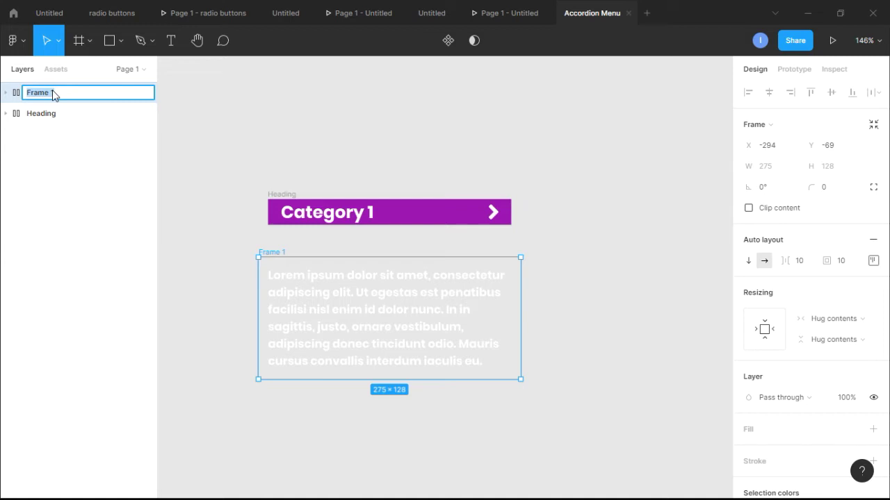
{"action": "type", "text": "Content"}
{"action": "key", "text": "Return"}
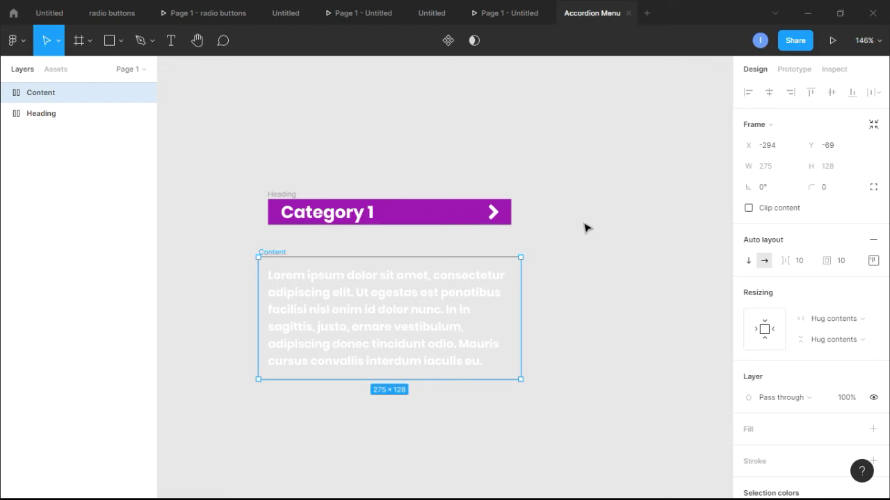
- Add a solid dark grey fill (3A3939) to the Content frame
{"action": "scroll", "coordinate": [854, 398], "scroll_direction": "down", "scroll_amount": 3}
{"action": "left_click", "coordinate": [873, 301]}
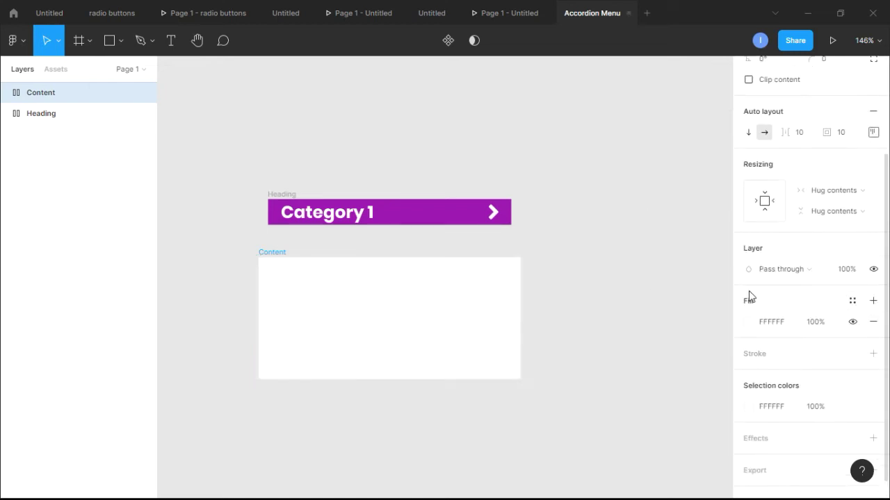
{"action": "left_click", "coordinate": [749, 322]}
{"action": "left_click_drag", "start_coordinate": [591, 216], "coordinate": [579, 297]}
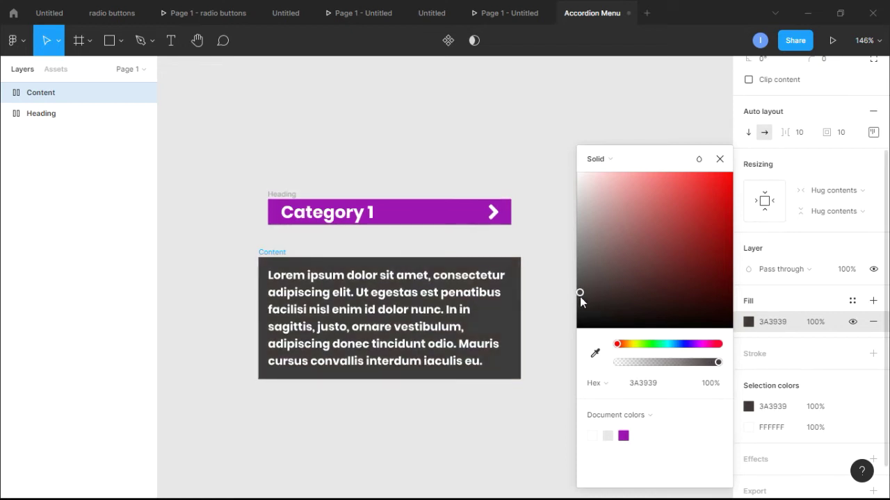
{"action": "left_click", "coordinate": [720, 159]}
{"action": "left_click", "coordinate": [609, 230]}
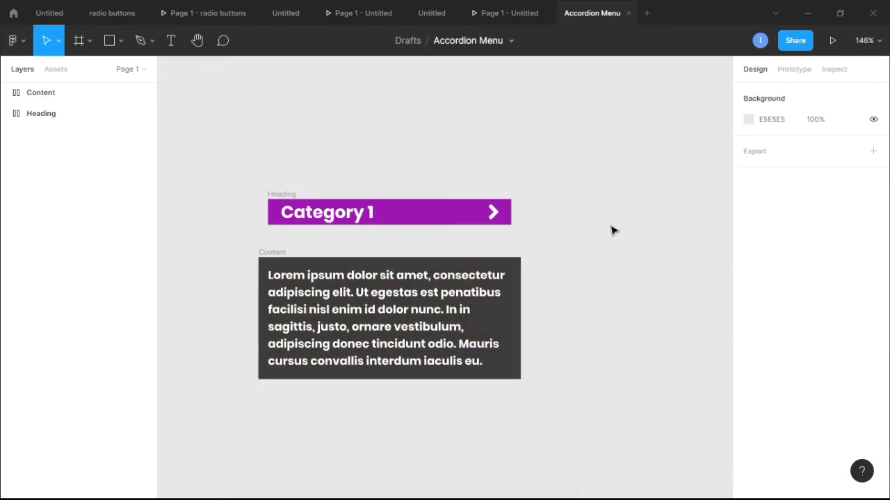
- Change the font weight of the lorem ipsum paragraph to Regular
{"action": "double_click", "coordinate": [439, 303]}
{"action": "left_click", "coordinate": [768, 346]}
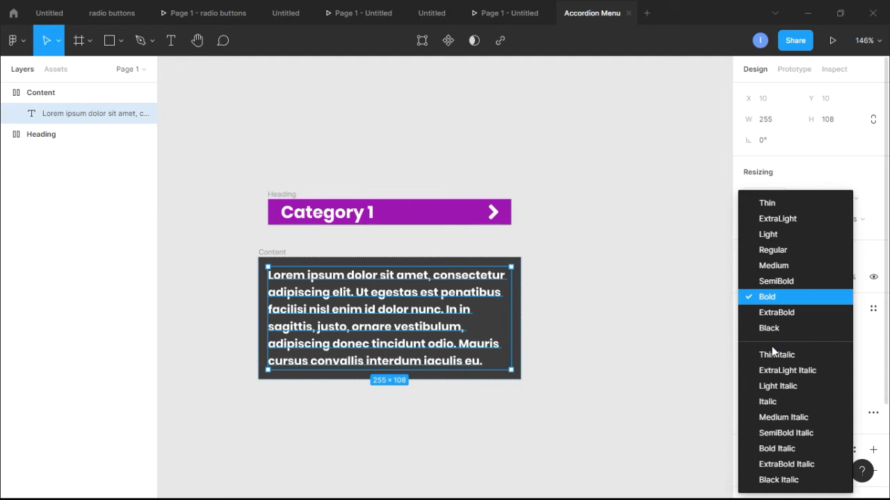
{"action": "left_click", "coordinate": [784, 255]}
{"action": "left_click", "coordinate": [716, 280]}
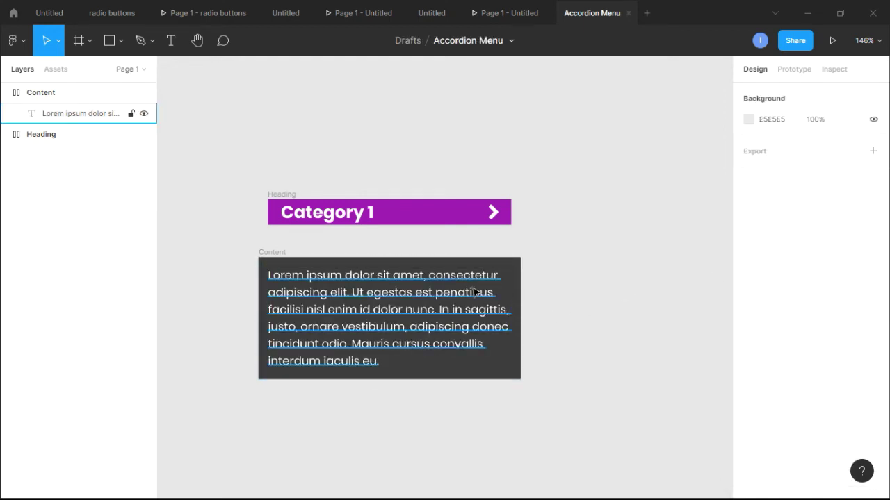
- Move the Content frame just below the Heading, aligning their left edges, and resize it to 255 × 136
{"action": "left_click", "coordinate": [90, 113]}
{"action": "left_click", "coordinate": [84, 97]}
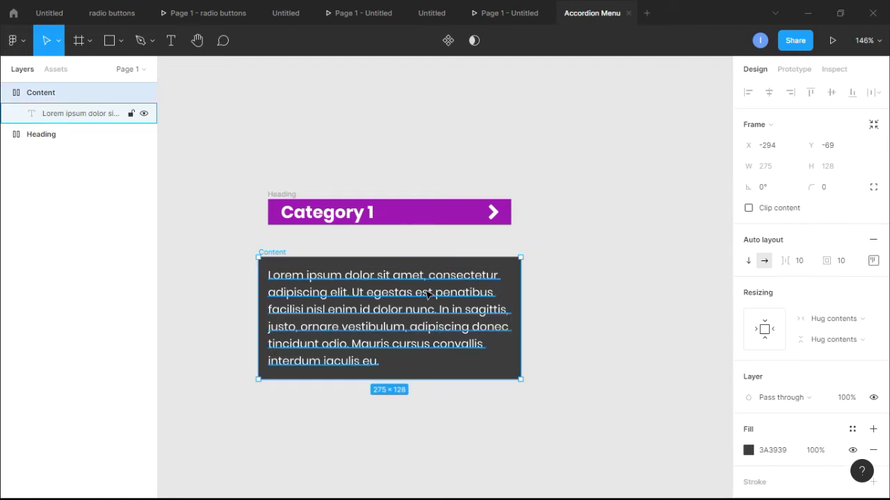
{"action": "left_click_drag", "start_coordinate": [410, 277], "coordinate": [420, 259]}
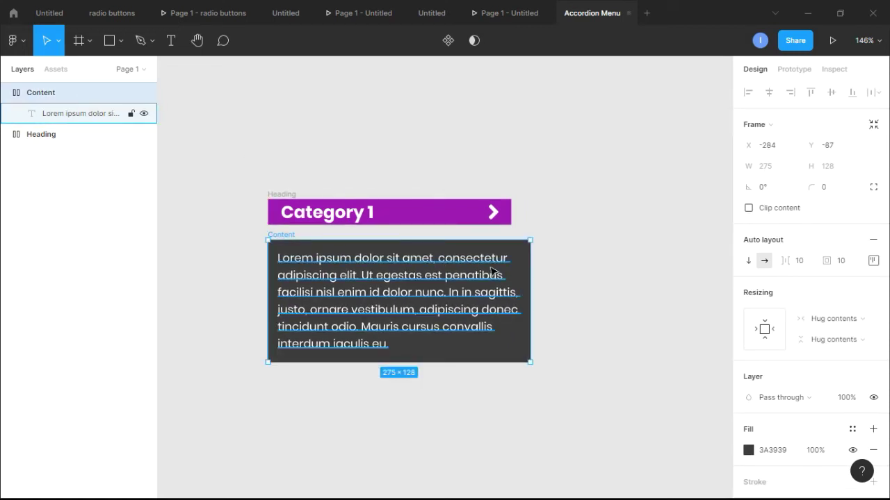
{"action": "left_click_drag", "start_coordinate": [529, 268], "coordinate": [513, 268]}
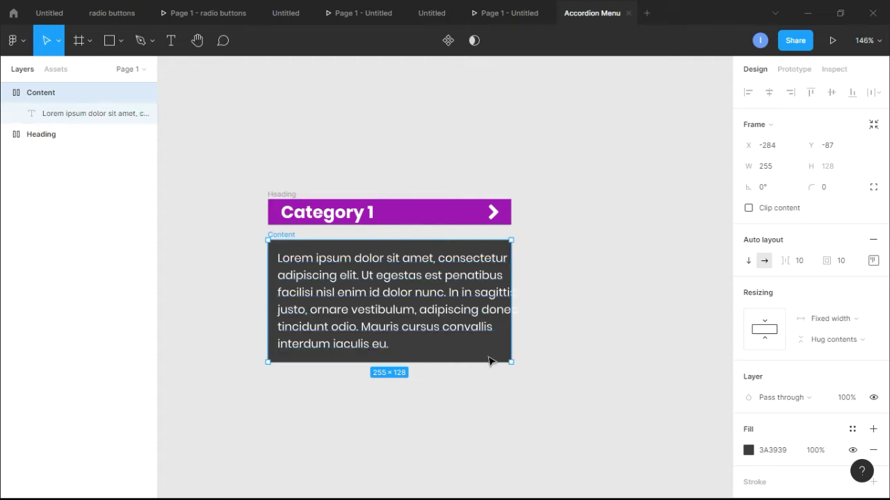
{"action": "left_click_drag", "start_coordinate": [476, 362], "coordinate": [476, 370]}
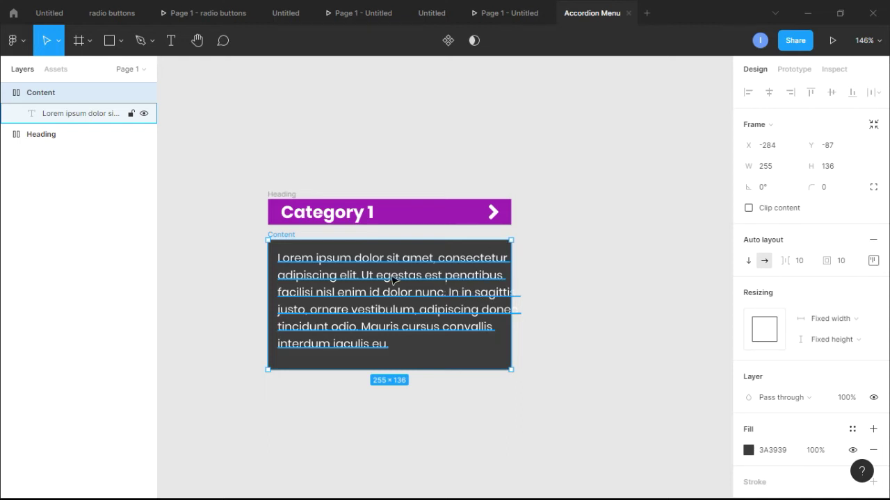
- Set the lorem ipsum text to font size 10 and resize its text box to about 234 × 94
{"action": "left_click", "coordinate": [72, 116]}
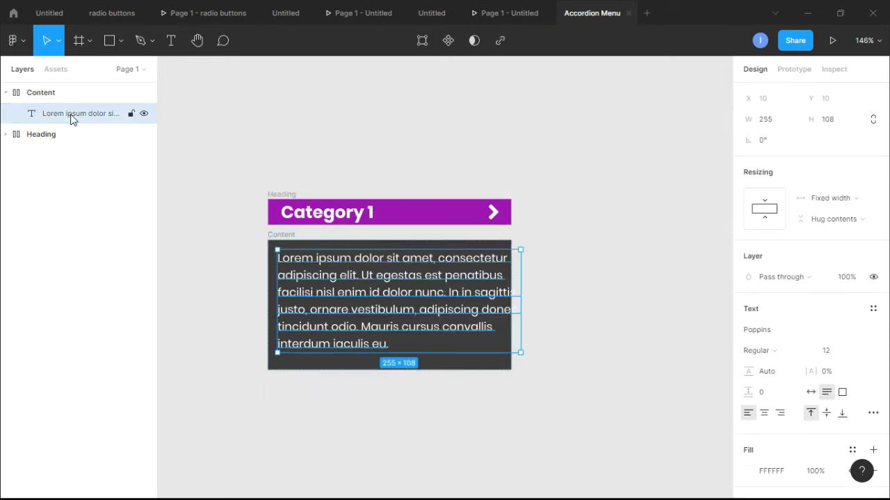
{"action": "left_click", "coordinate": [840, 353]}
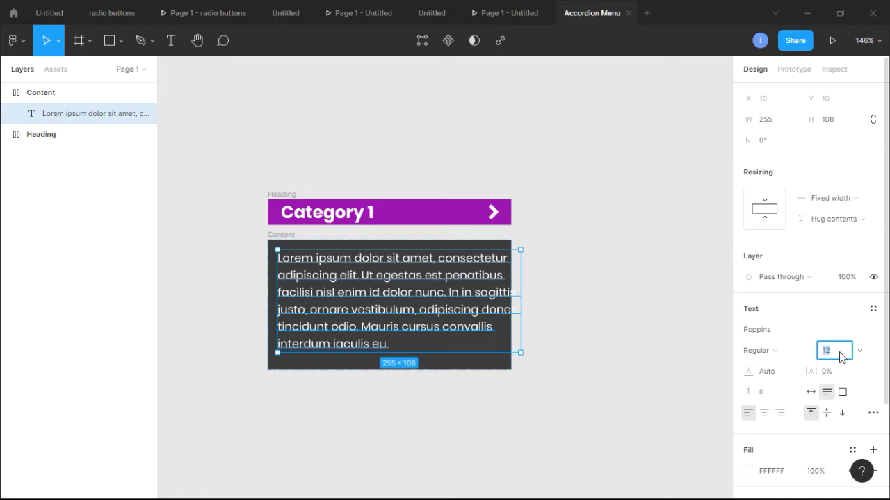
{"action": "key", "text": "Return"}
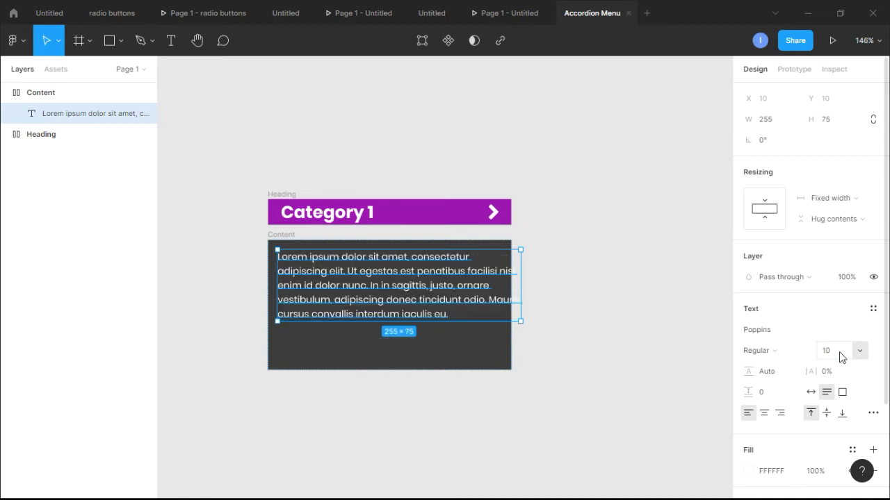
{"action": "left_click_drag", "start_coordinate": [521, 284], "coordinate": [500, 285]}
{"action": "mouse_move", "coordinate": [459, 338]}
{"action": "left_mouse_down"}
{"action": "mouse_move", "coordinate": [459, 346]}
{"action": "mouse_move", "coordinate": [460, 333]}
{"action": "left_mouse_up"}
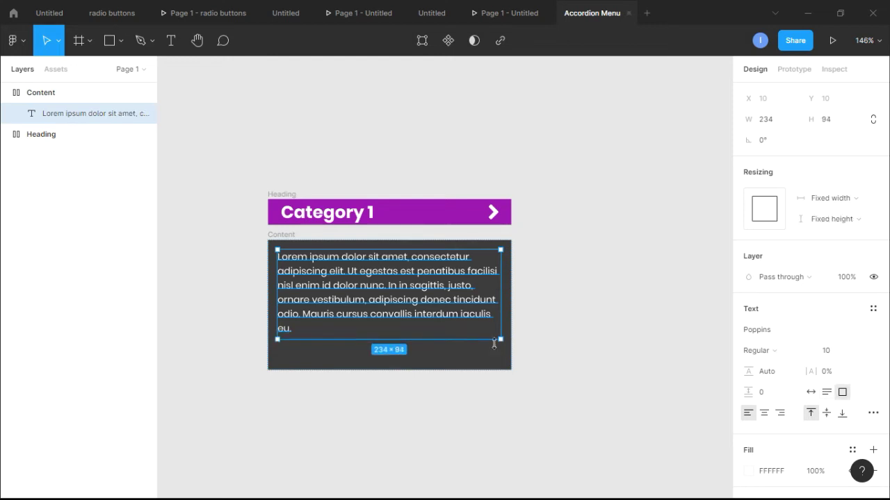
{"action": "left_click", "coordinate": [541, 324]}
- Reduce the Content frame's height to 104
{"action": "left_click", "coordinate": [39, 96]}
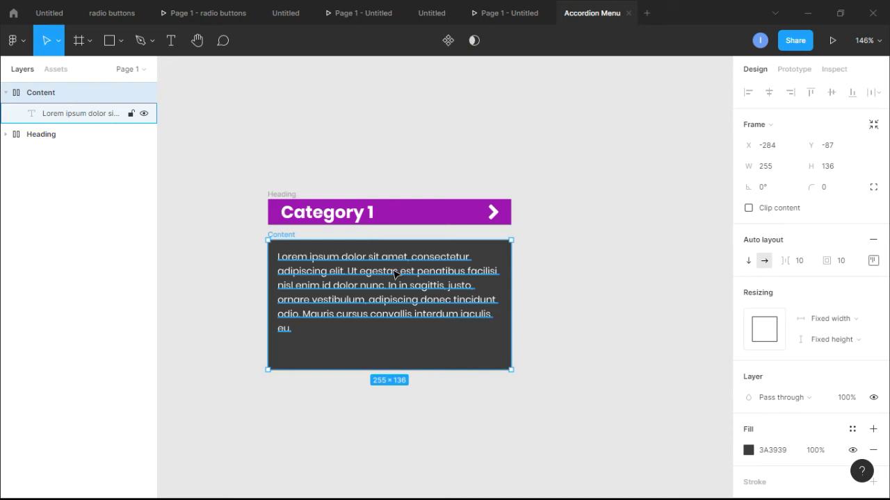
{"action": "left_click_drag", "start_coordinate": [406, 369], "coordinate": [403, 339]}
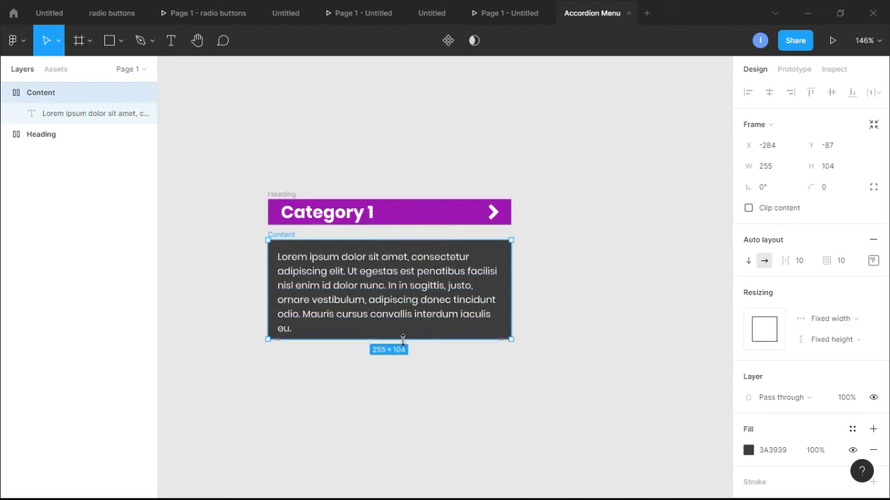
{"action": "left_click", "coordinate": [529, 312]}
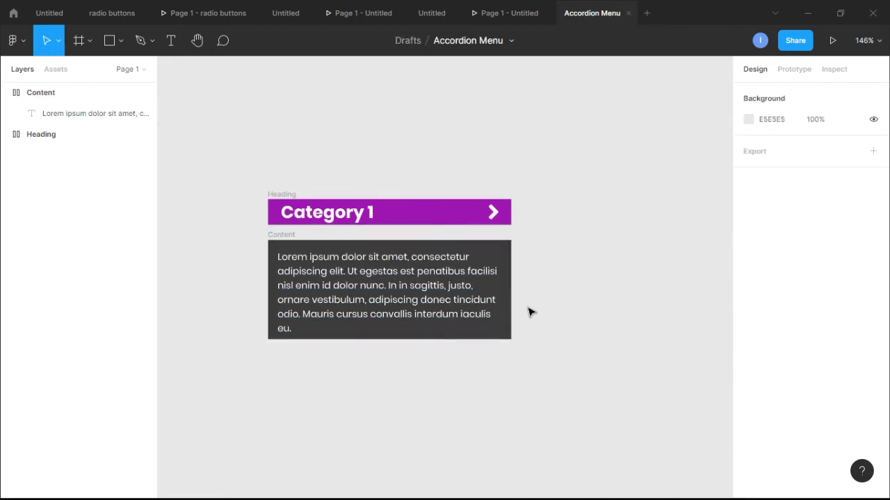
- Set the Content frame's auto layout alignment to center so the paragraph sits in the middle
{"action": "left_click_drag", "start_coordinate": [540, 373], "coordinate": [361, 275]}
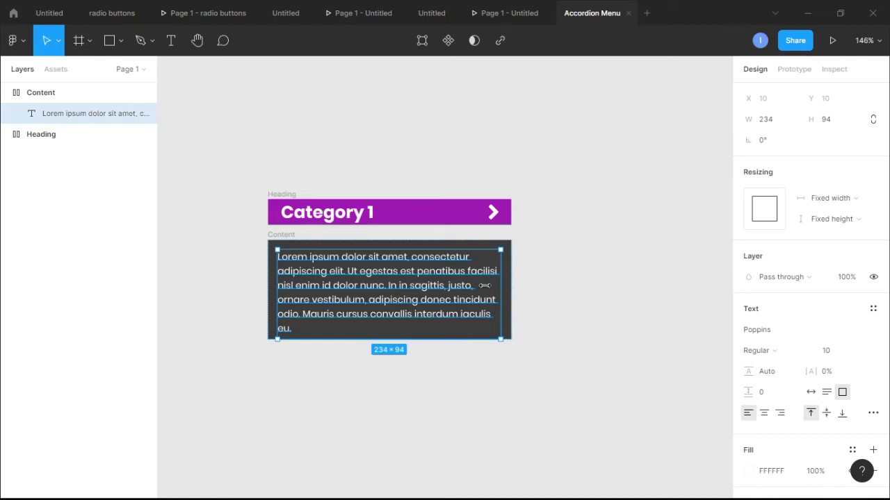
{"action": "left_click", "coordinate": [43, 93]}
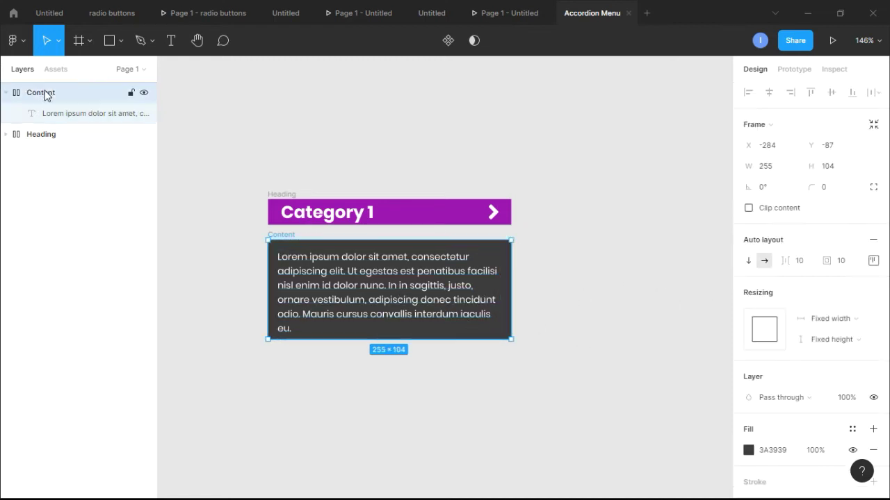
{"action": "left_click", "coordinate": [873, 260]}
{"action": "left_click", "coordinate": [827, 319]}
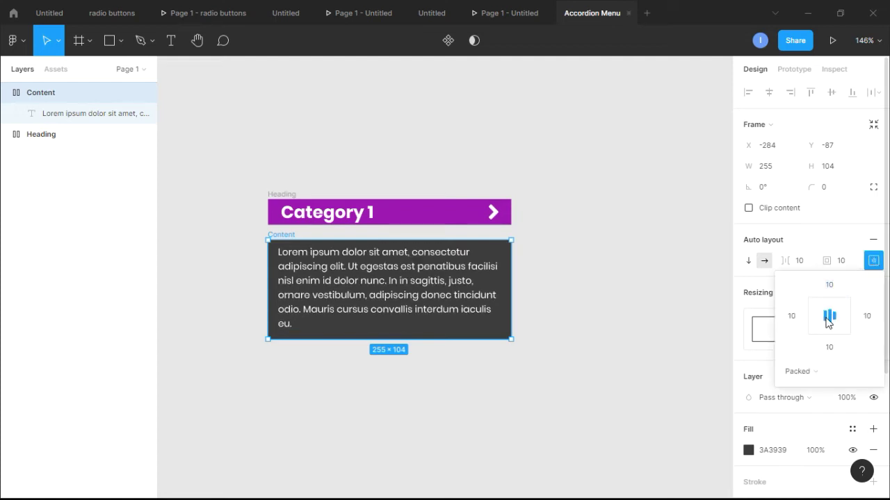
{"action": "left_click", "coordinate": [592, 305]}
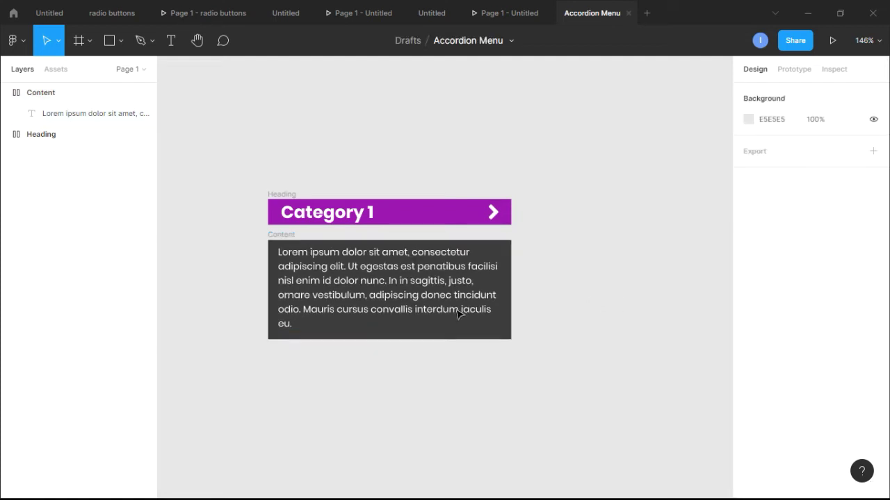
- Move the Content frame up flush against the Heading's lower edge and collapse its layer
{"action": "left_click", "coordinate": [72, 100]}
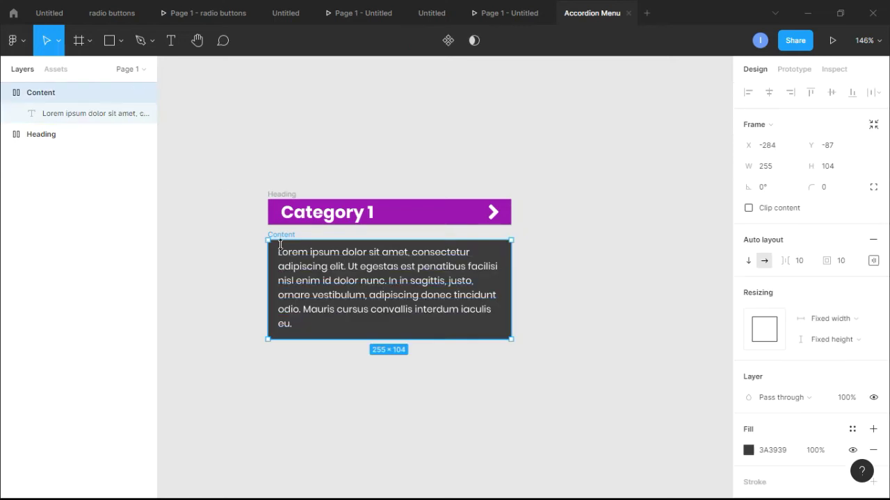
{"action": "left_click_drag", "start_coordinate": [353, 263], "coordinate": [353, 248]}
{"action": "left_click", "coordinate": [564, 189]}
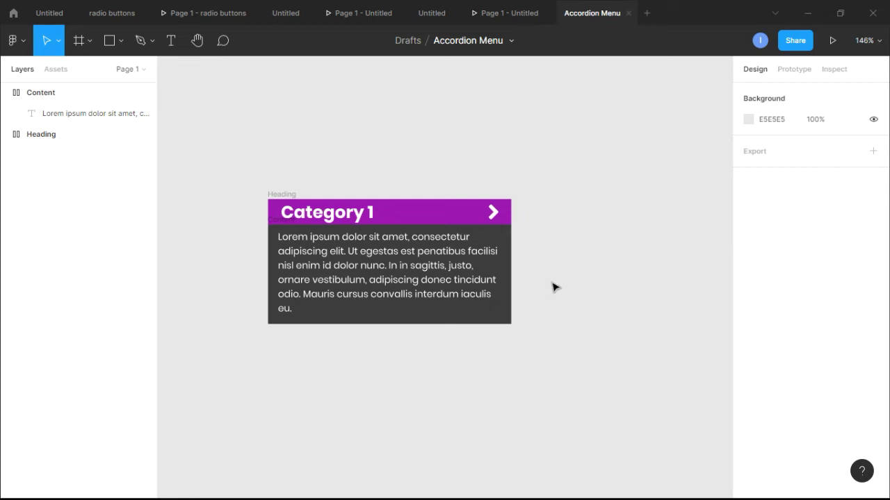
{"action": "left_click", "coordinate": [6, 93]}
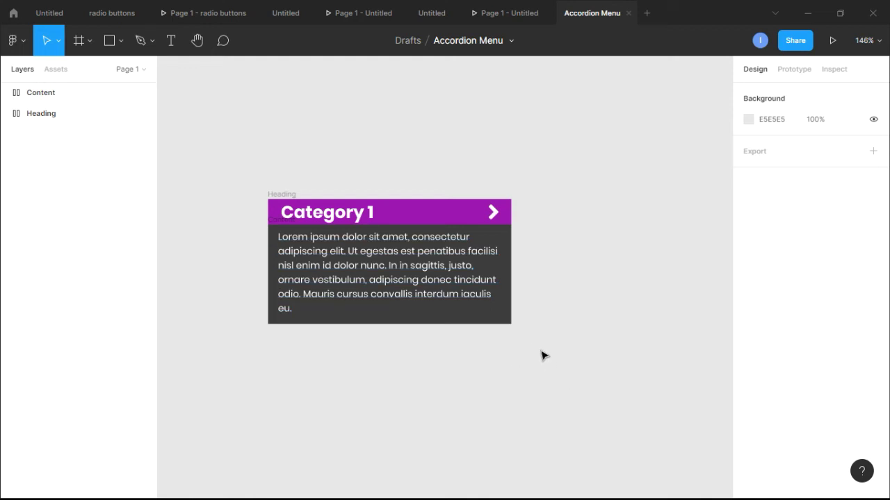
- Wrap the Content and Heading frames together in a vertical auto layout frame and rename it Accordion
{"action": "left_click_drag", "start_coordinate": [552, 355], "coordinate": [254, 141]}
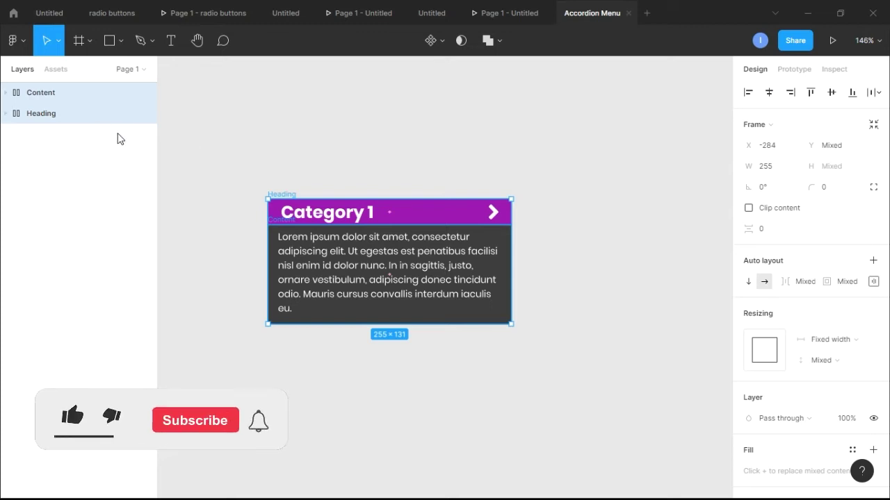
{"action": "right_click", "coordinate": [403, 217]}
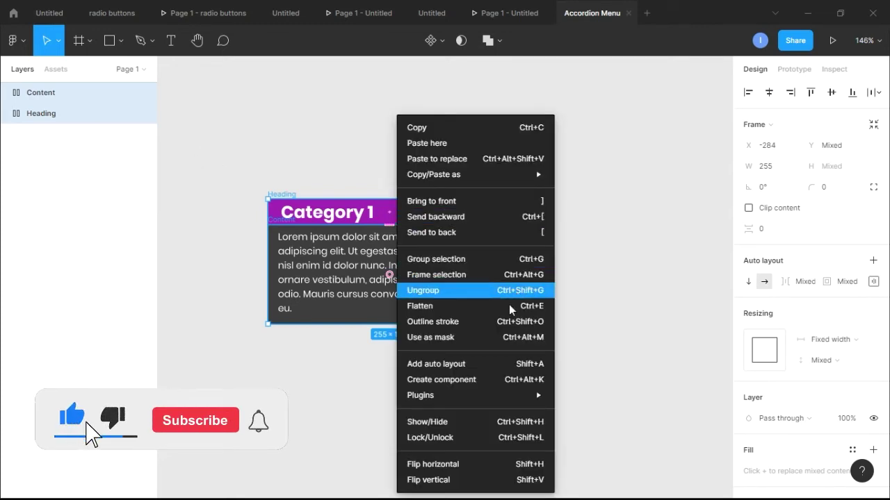
{"action": "left_click", "coordinate": [465, 374]}
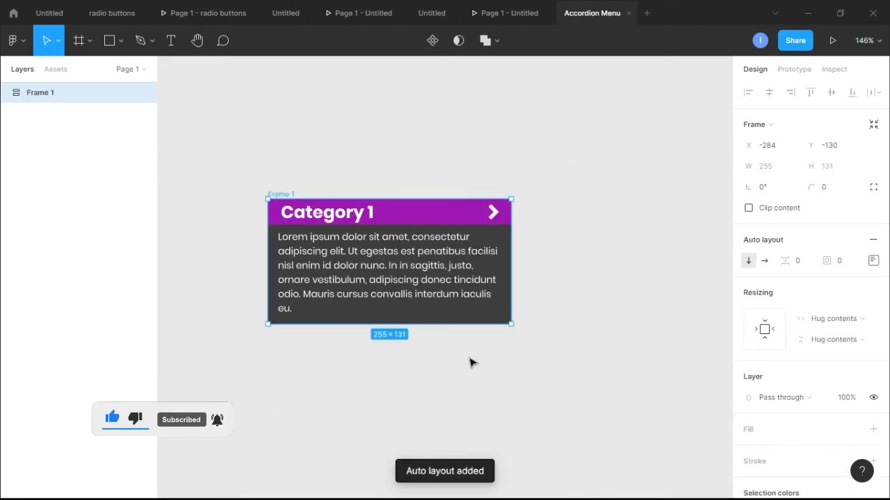
{"action": "double_click", "coordinate": [49, 95]}
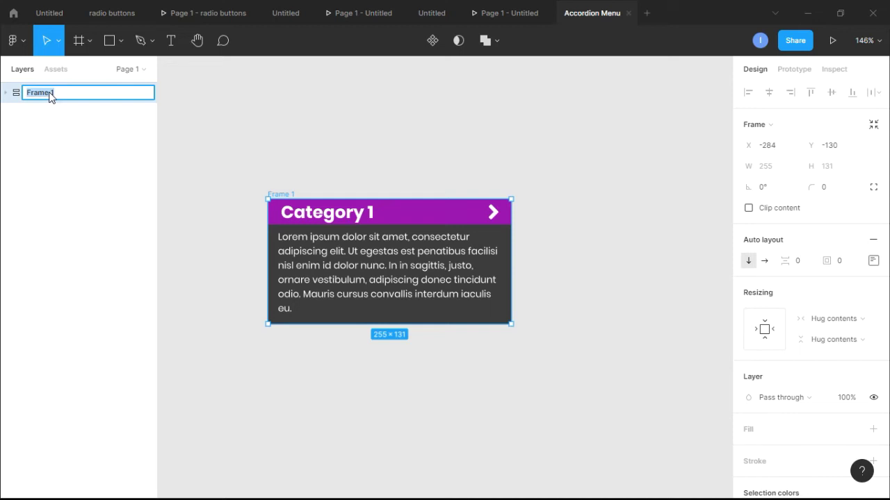
{"action": "type", "text": "ACcordion"}
{"action": "key", "text": "Return"}
{"action": "key", "text": "Return"}
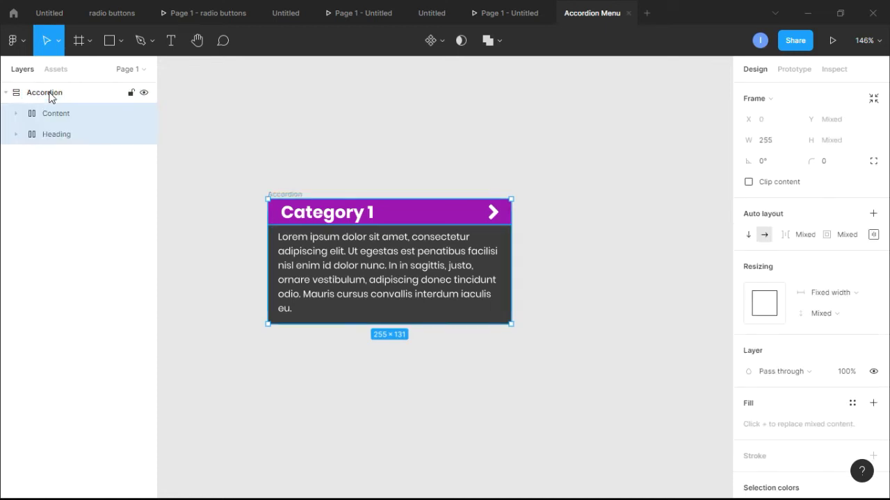
{"action": "left_click", "coordinate": [438, 135]}
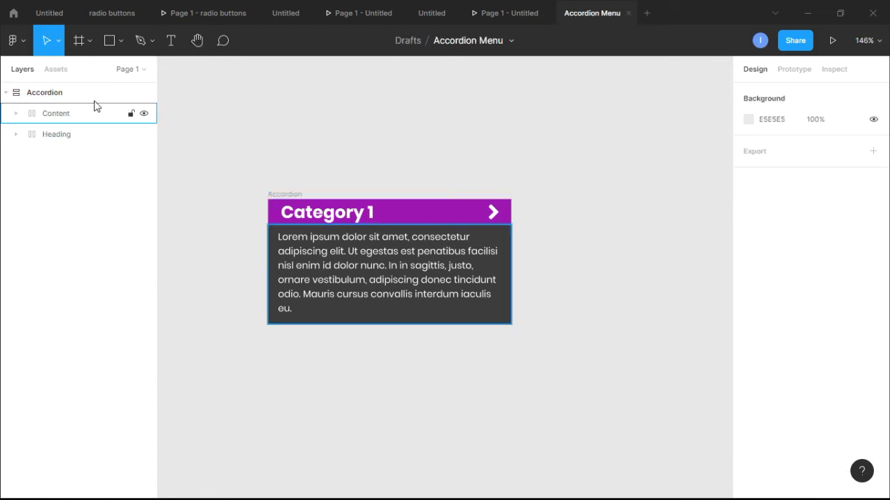
- Convert the Accordion frame into a component
{"action": "left_click", "coordinate": [75, 101]}
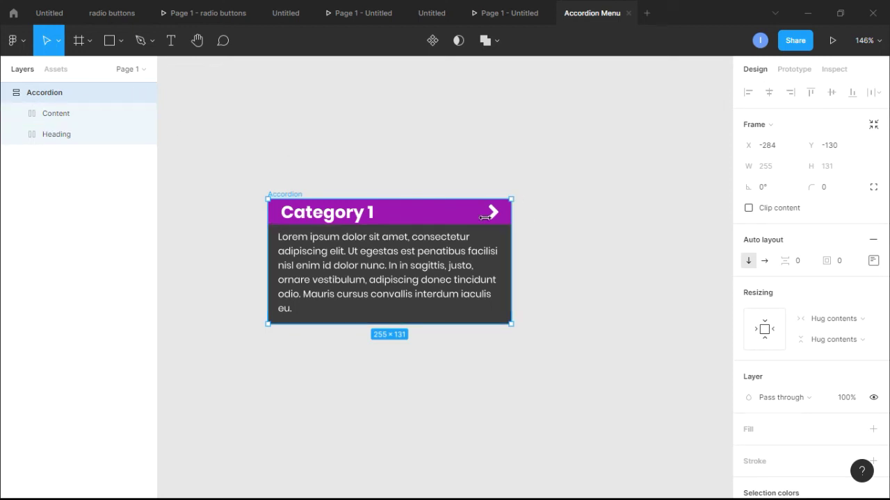
{"action": "right_click", "coordinate": [403, 214]}
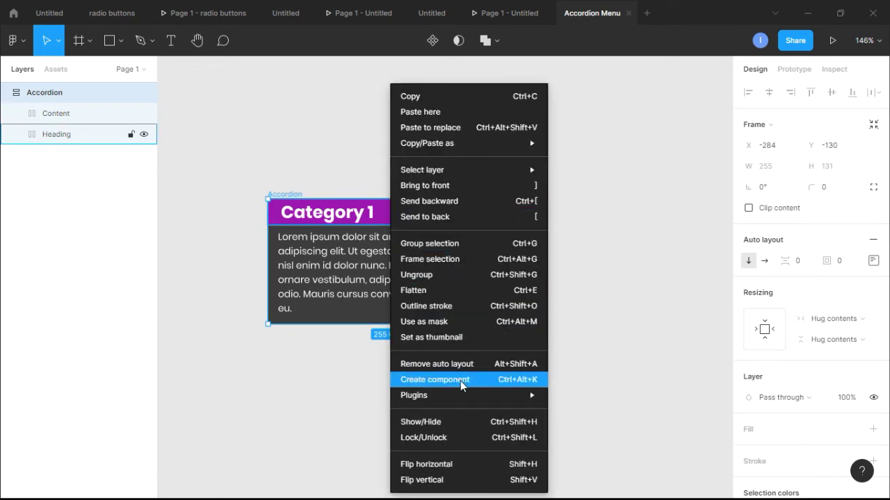
{"action": "left_click", "coordinate": [461, 380]}
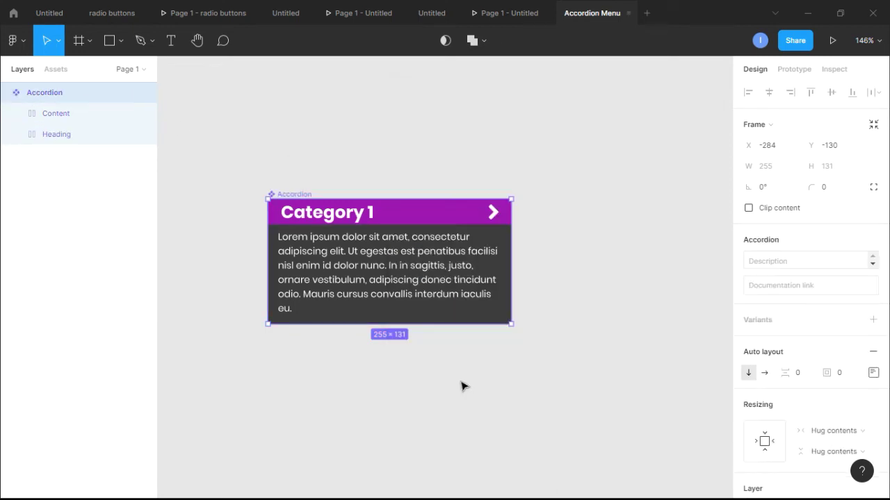
{"action": "left_click", "coordinate": [356, 132]}
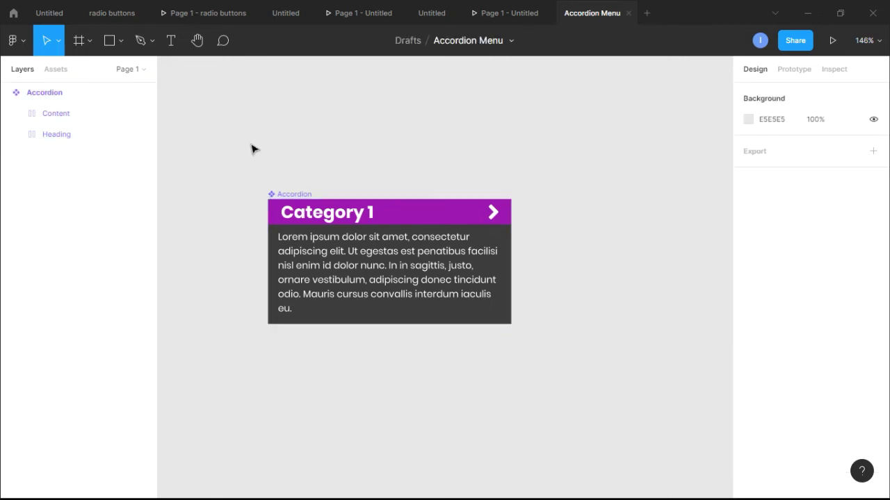
- Add a second variant to the Accordion component
{"action": "left_click", "coordinate": [67, 94]}
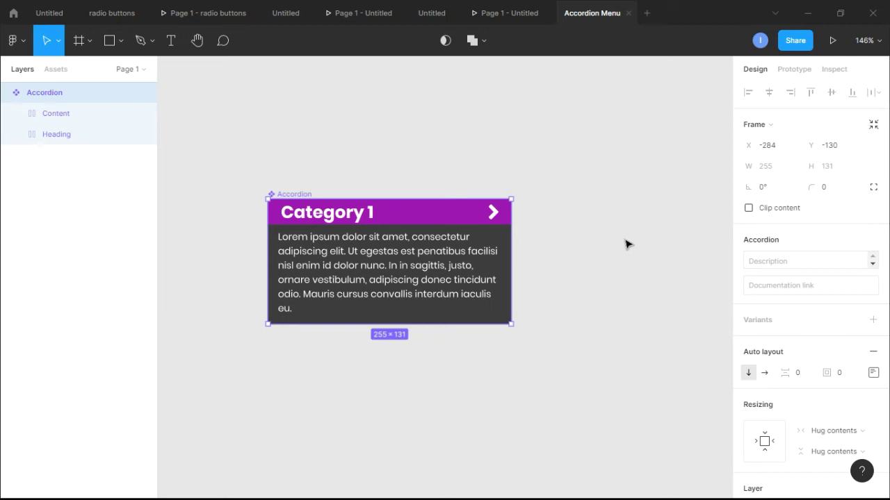
{"action": "left_click", "coordinate": [873, 320]}
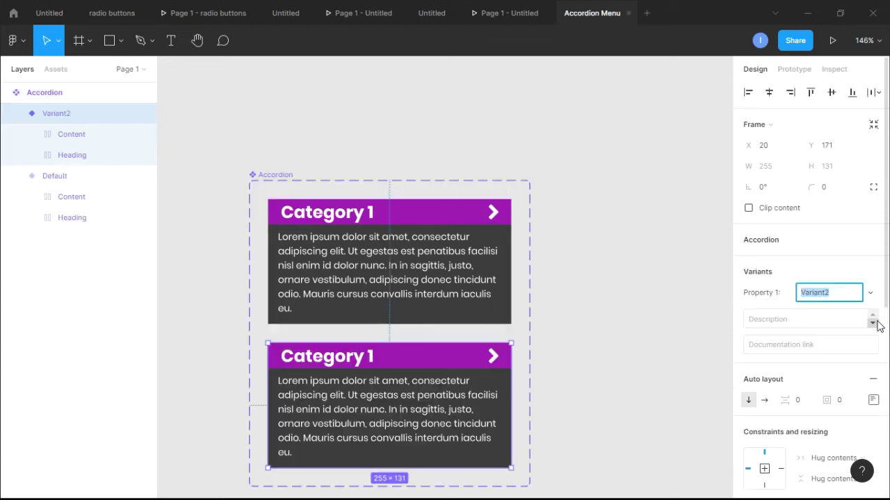
{"action": "scroll", "coordinate": [647, 320], "scroll_direction": "down", "scroll_amount": 2}
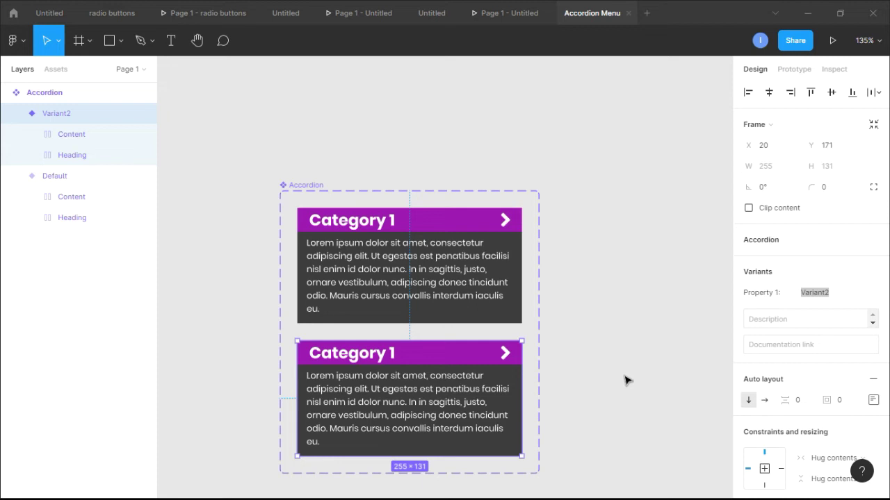
{"action": "scroll", "coordinate": [624, 380], "scroll_direction": "down", "scroll_amount": 2}
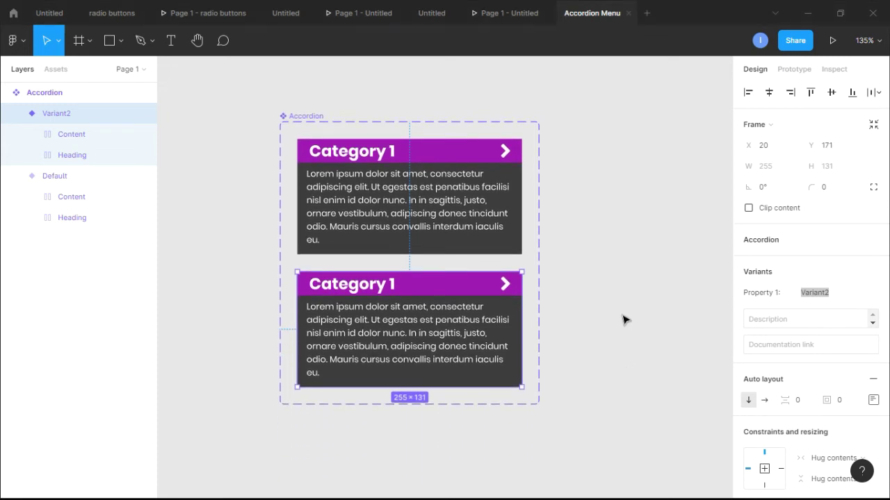
{"action": "left_click", "coordinate": [624, 320]}
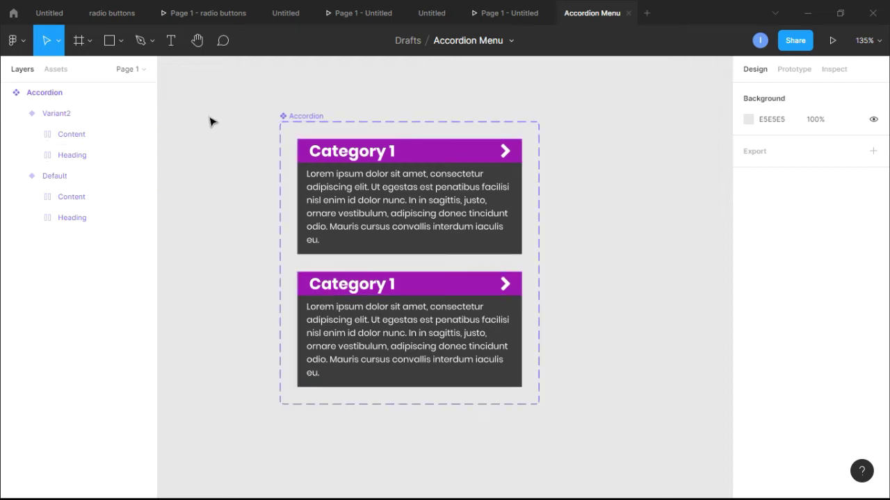
- Rename the Accordion component set's variant property to Open
{"action": "left_click", "coordinate": [72, 100]}
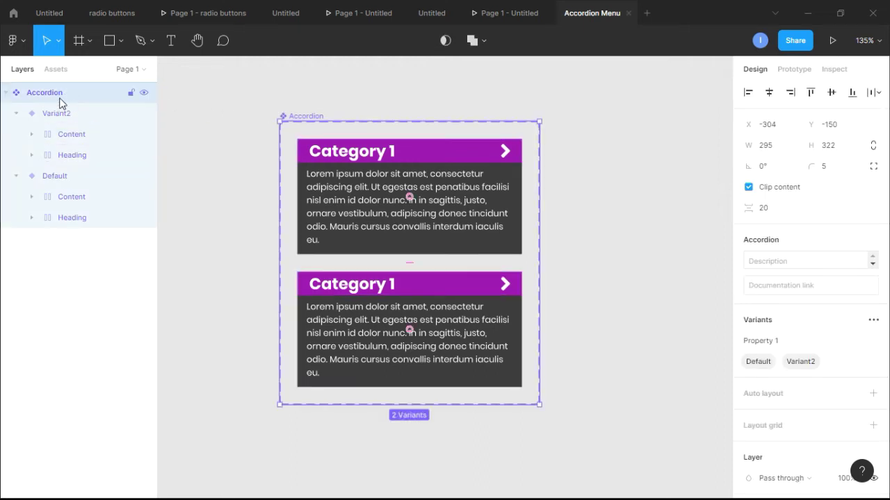
{"action": "left_click", "coordinate": [783, 345]}
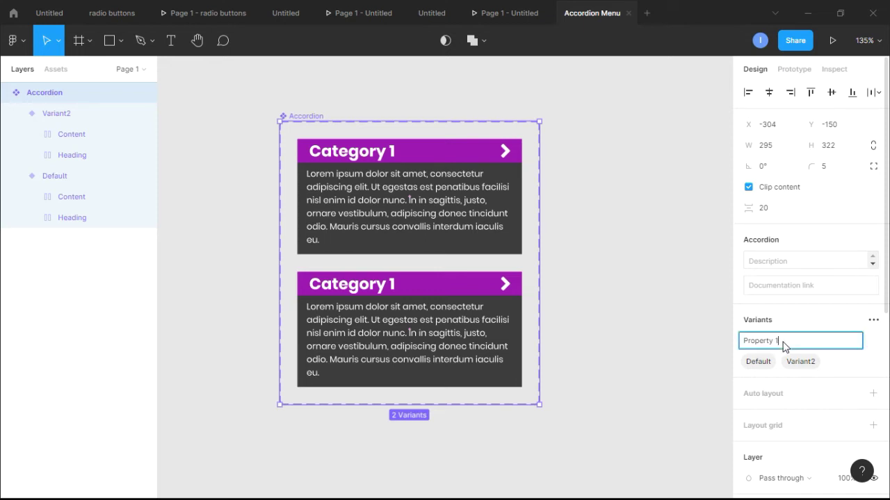
{"action": "key", "text": "BackSpace"}
{"action": "type", "text": "Open"}
{"action": "key", "text": "Return"}
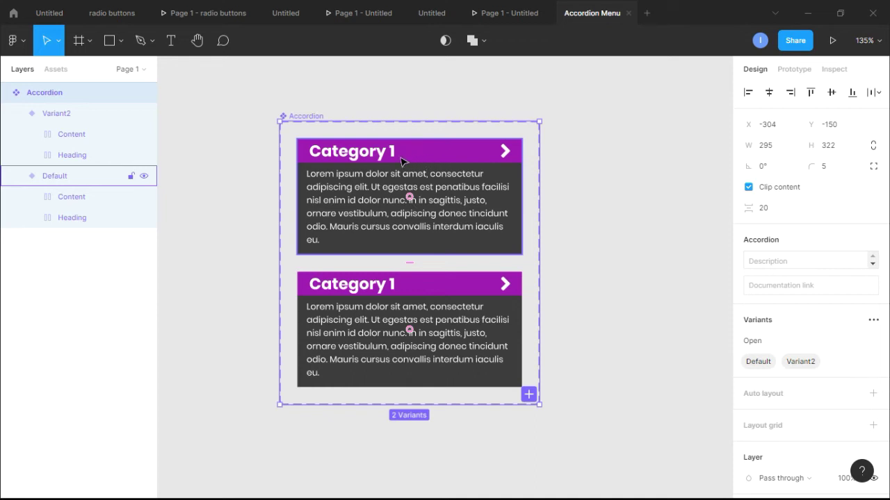
- Rename the Open property's values, changing Default to False and Variant2 to True
{"action": "double_click", "coordinate": [762, 363]}
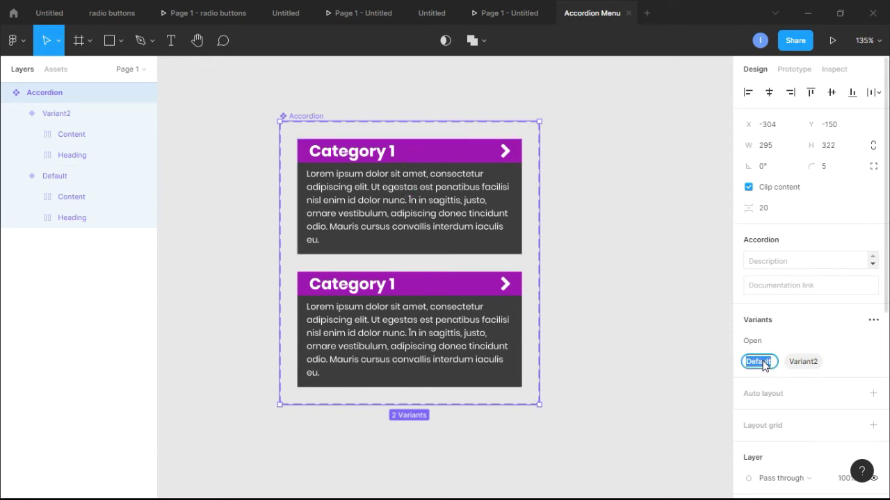
{"action": "type", "text": "False"}
{"action": "key", "text": "Return"}
{"action": "double_click", "coordinate": [796, 362]}
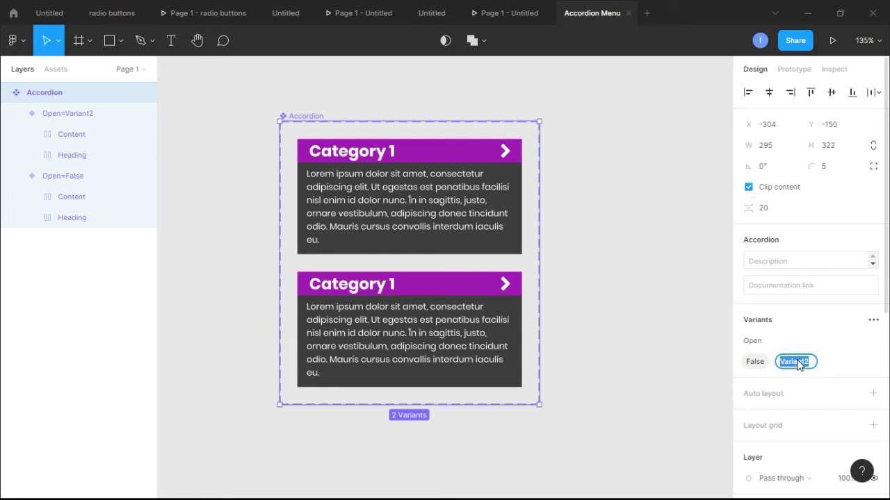
{"action": "type", "text": "True"}
{"action": "key", "text": "Return"}
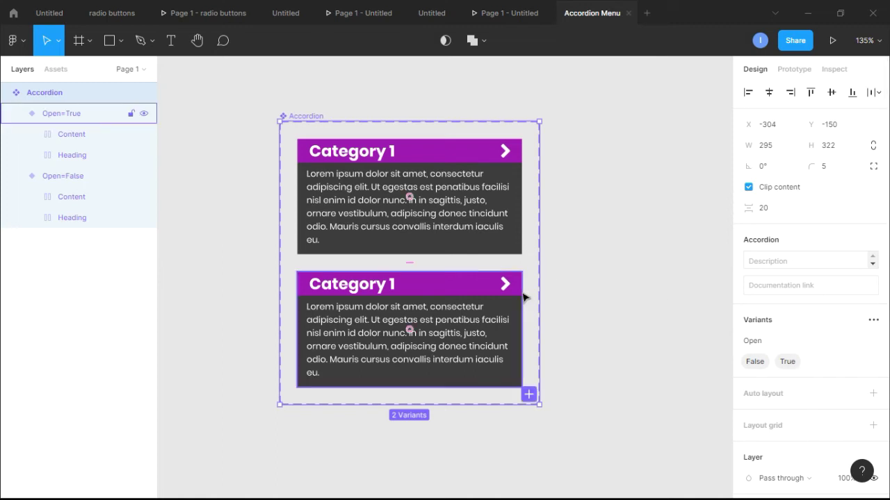
{"action": "left_click", "coordinate": [568, 217]}
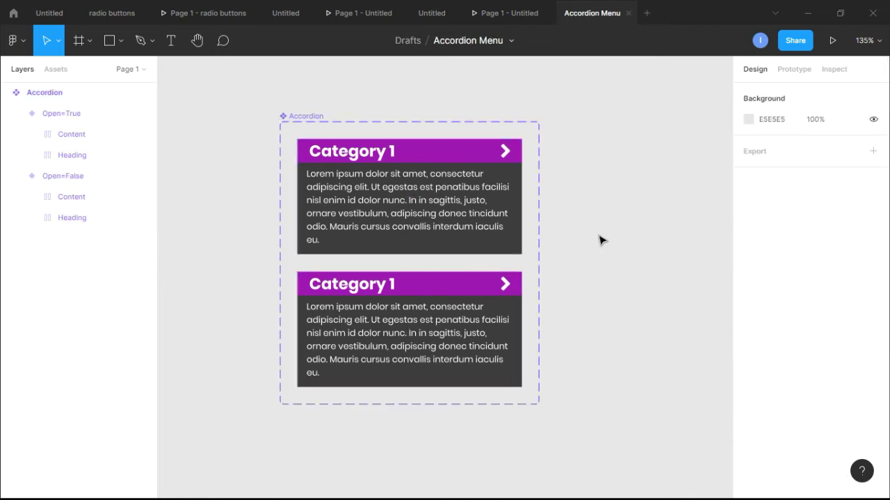
- Hide the Content layer in the Open=False variant so only its heading shows
{"action": "left_click", "coordinate": [74, 115]}
{"action": "left_click", "coordinate": [583, 189]}
{"action": "left_click", "coordinate": [427, 158]}
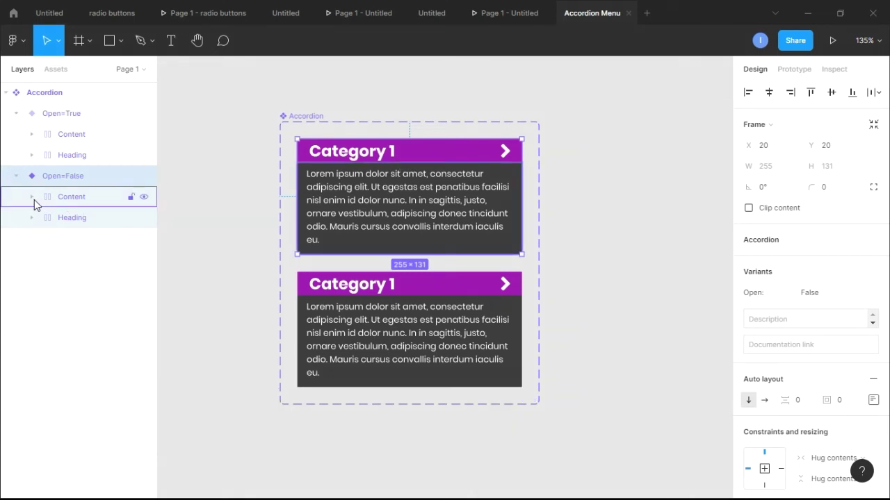
{"action": "left_click", "coordinate": [143, 198]}
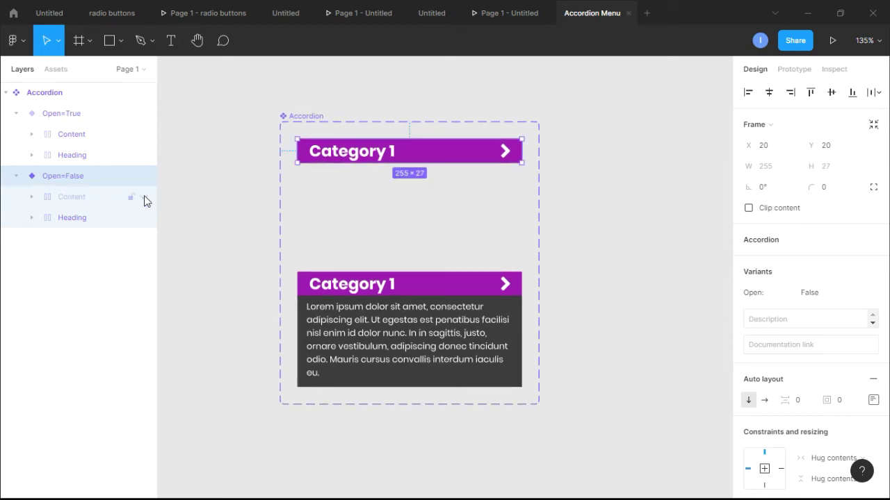
{"action": "left_click", "coordinate": [236, 160]}
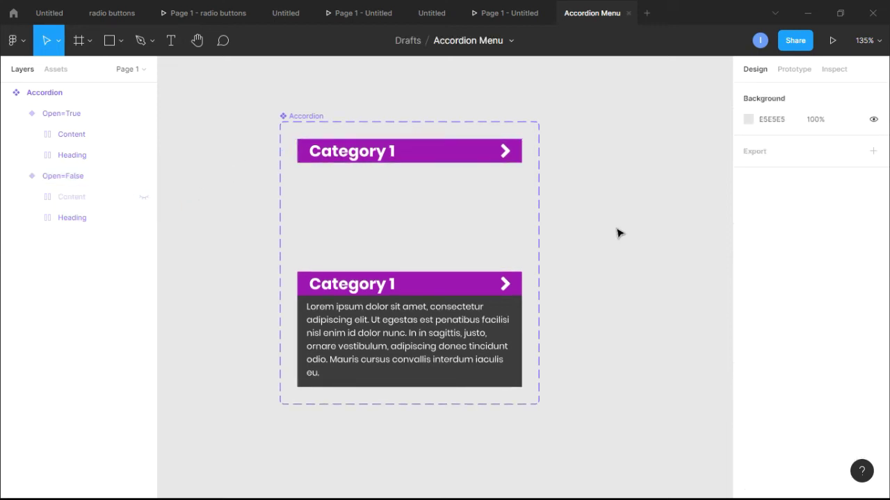
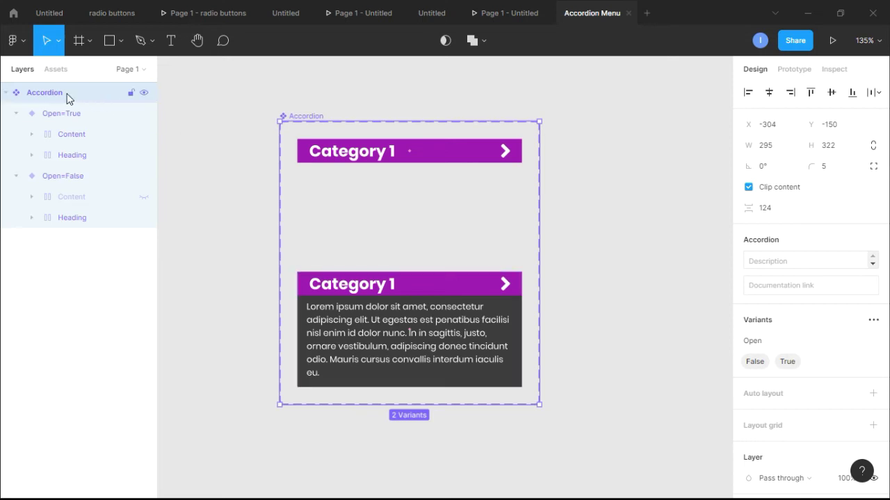
{"action": "right_click", "coordinate": [62, 93]}
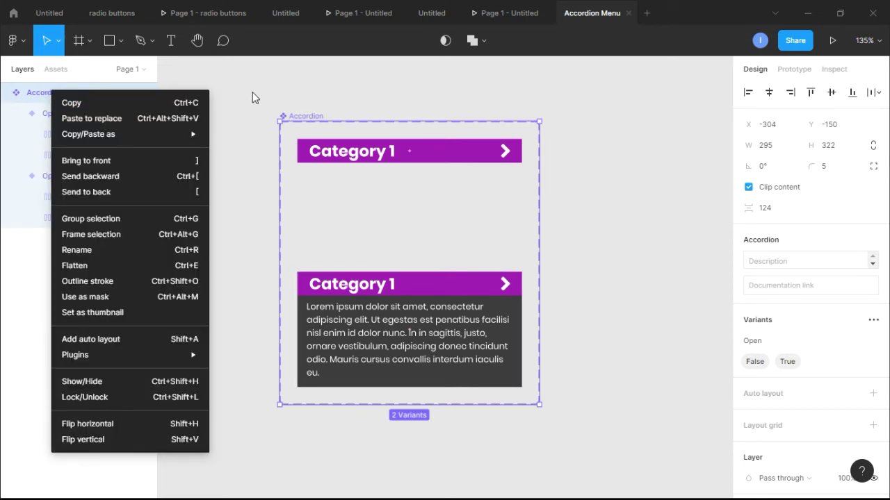
{"action": "left_click", "coordinate": [175, 97]}
{"action": "left_click", "coordinate": [254, 113]}
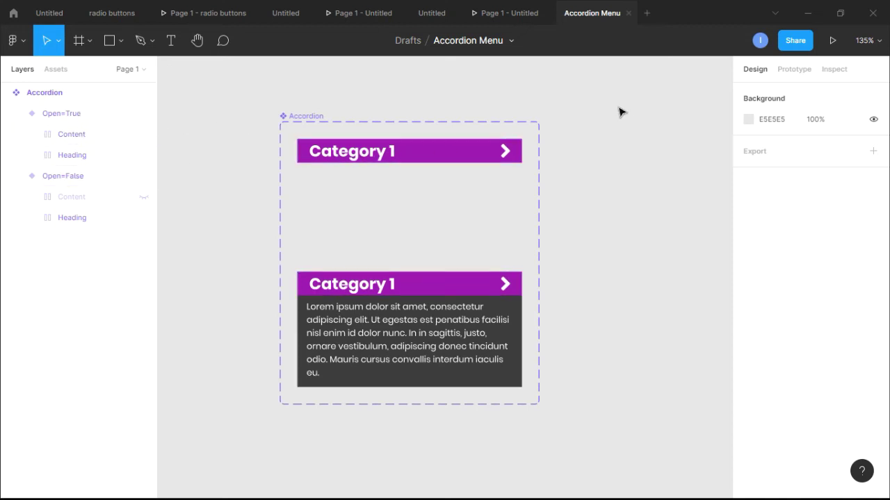
{"action": "left_click", "coordinate": [63, 116]}
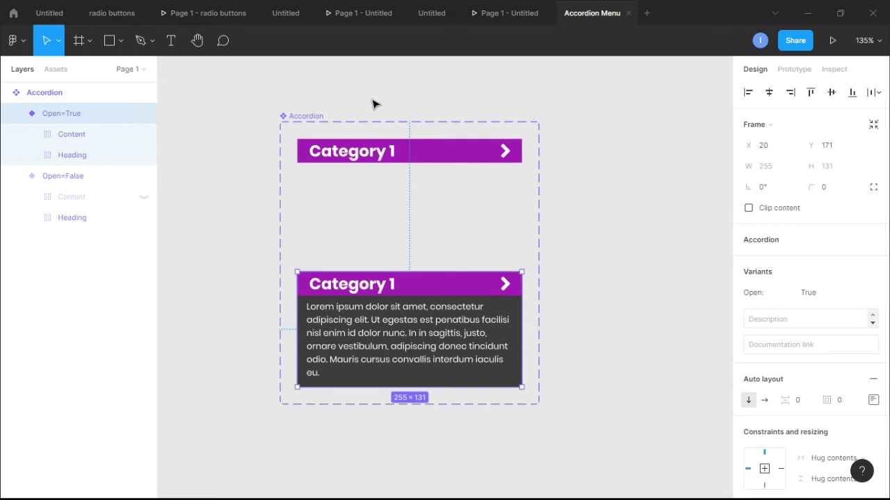
{"action": "left_click", "coordinate": [231, 124]}
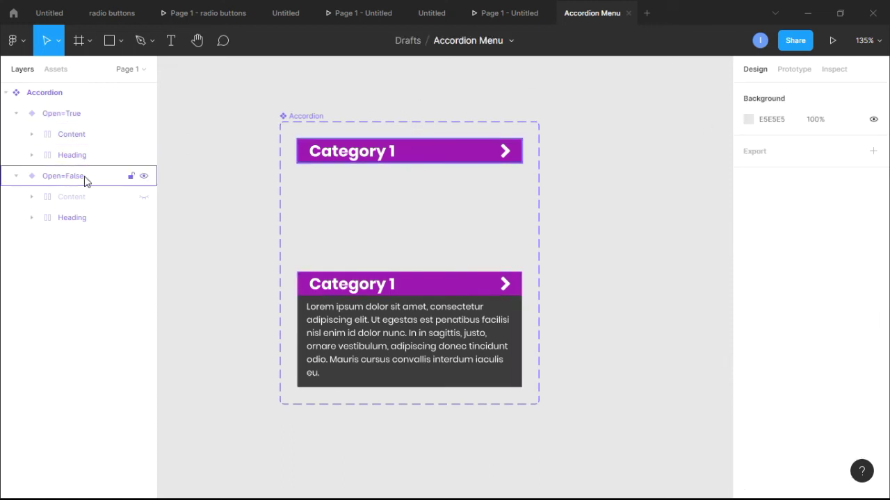
- Add an on-click prototype interaction to the Open=False variant that changes it to Open=True
{"action": "left_click", "coordinate": [803, 72]}
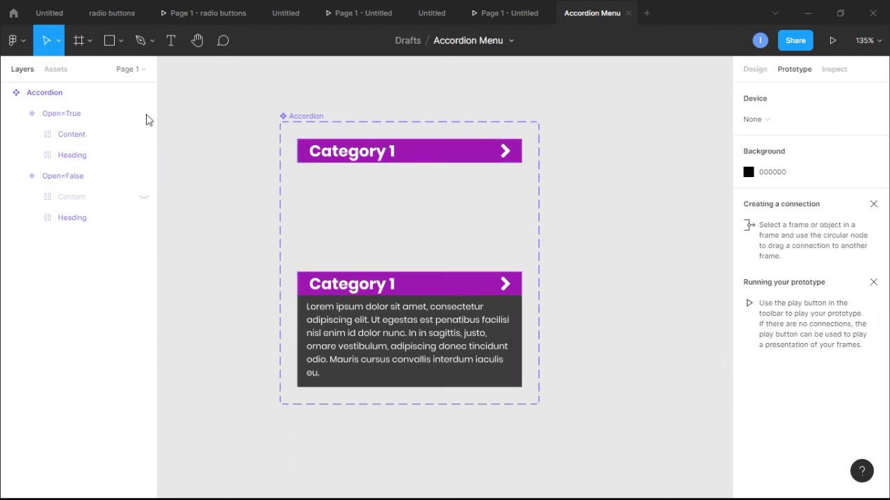
{"action": "left_click", "coordinate": [388, 152]}
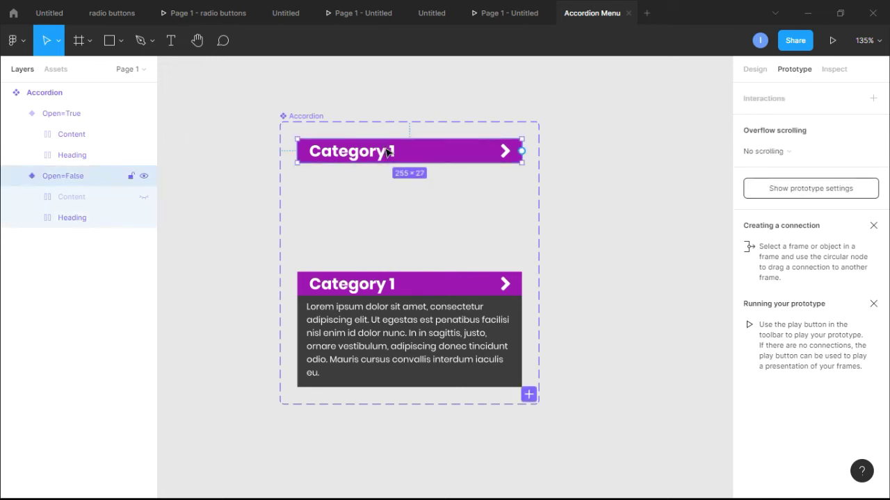
{"action": "left_click", "coordinate": [873, 98]}
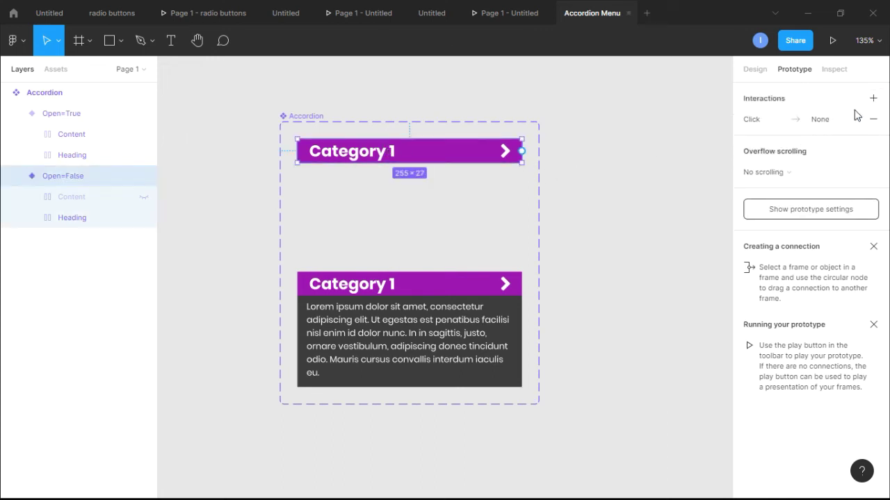
{"action": "left_click", "coordinate": [804, 119]}
{"action": "left_click", "coordinate": [642, 173]}
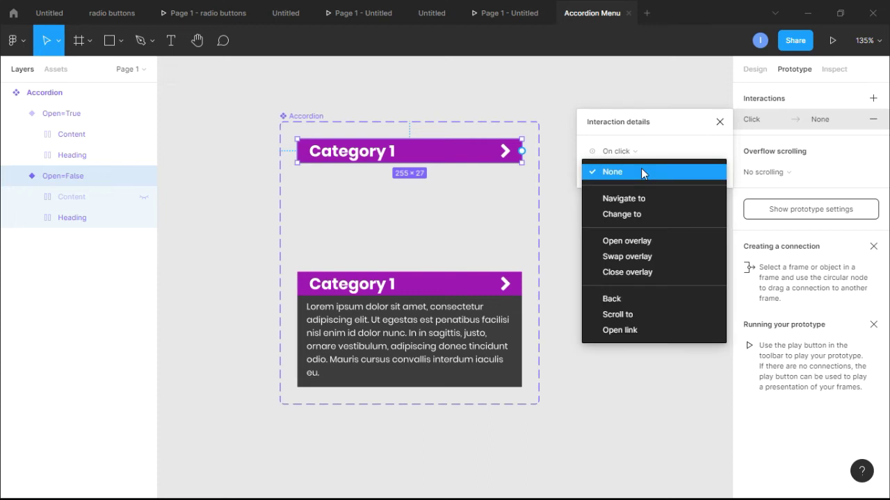
{"action": "left_click", "coordinate": [646, 214]}
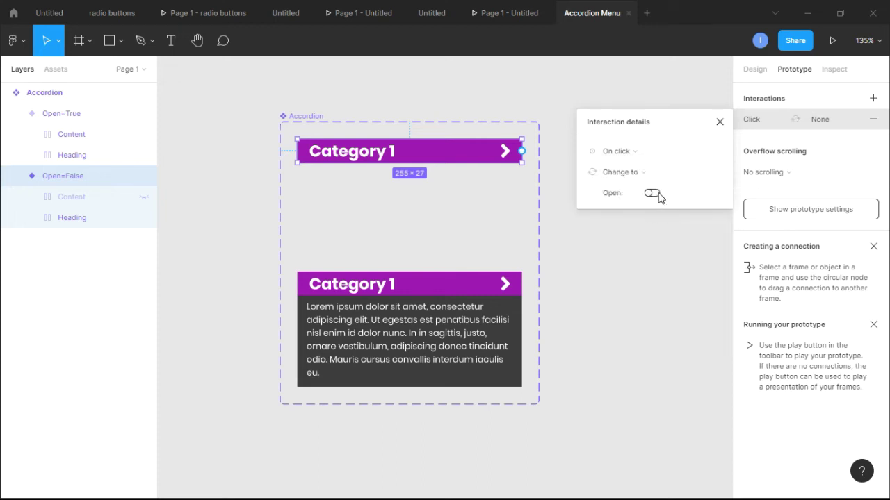
{"action": "left_click", "coordinate": [652, 194]}
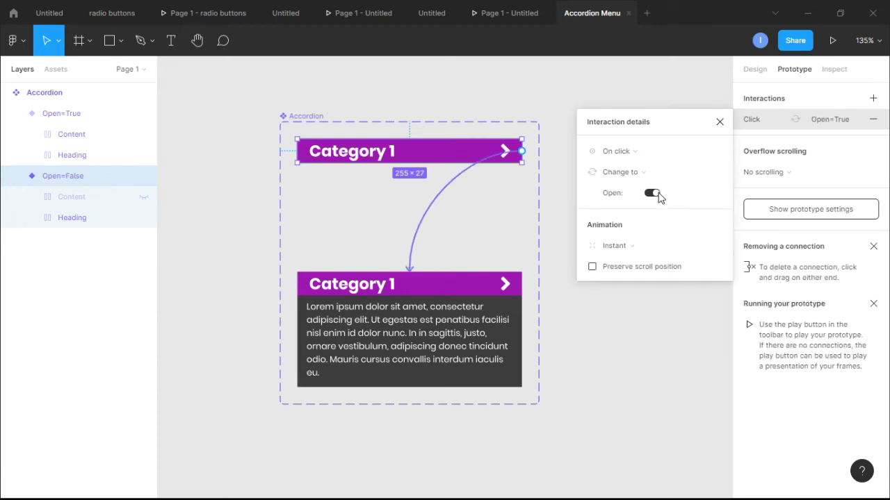
- Set the Open=False variant's interaction animation to Smart animate with a 100 ms duration
{"action": "left_click", "coordinate": [631, 248]}
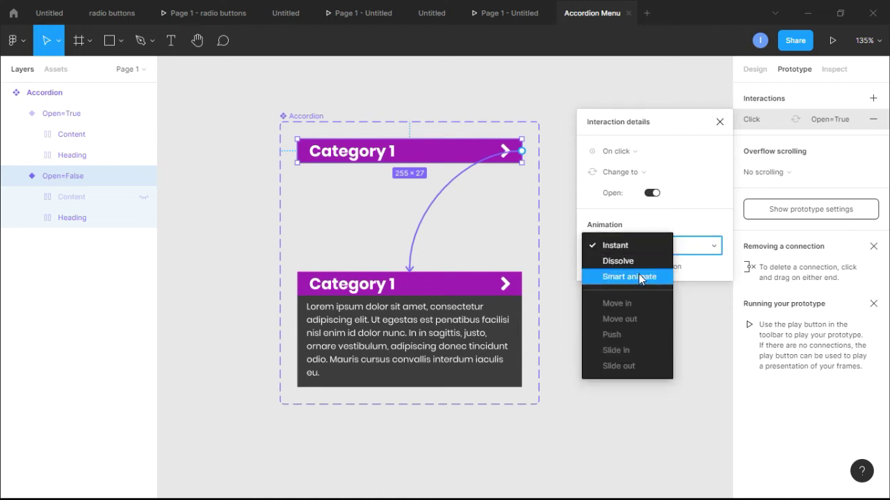
{"action": "left_click", "coordinate": [642, 278]}
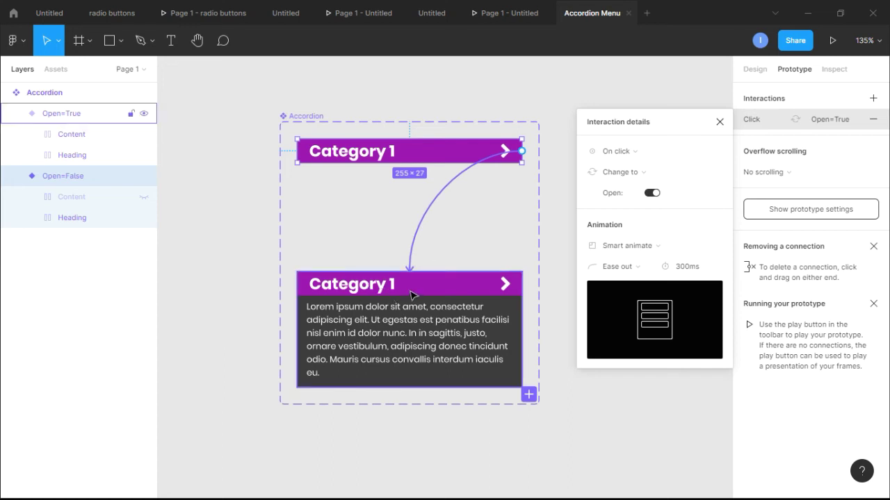
{"action": "left_click", "coordinate": [689, 267]}
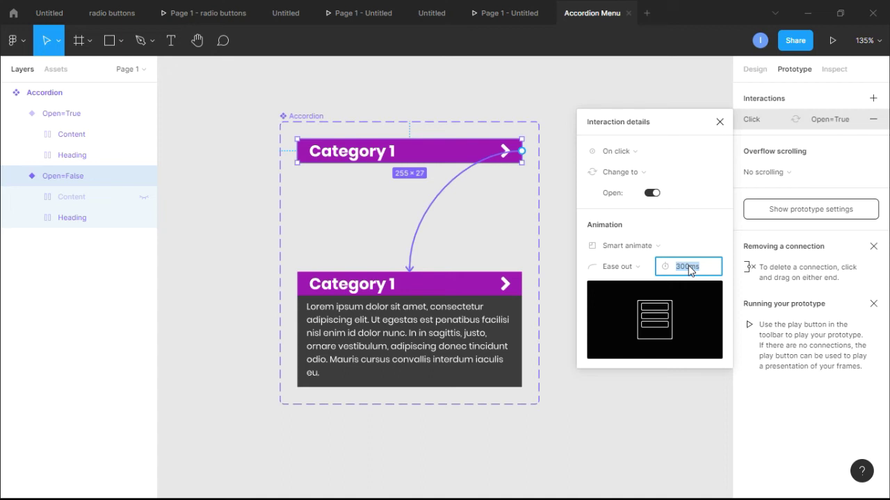
{"action": "type", "text": "100"}
{"action": "key", "text": "Return"}
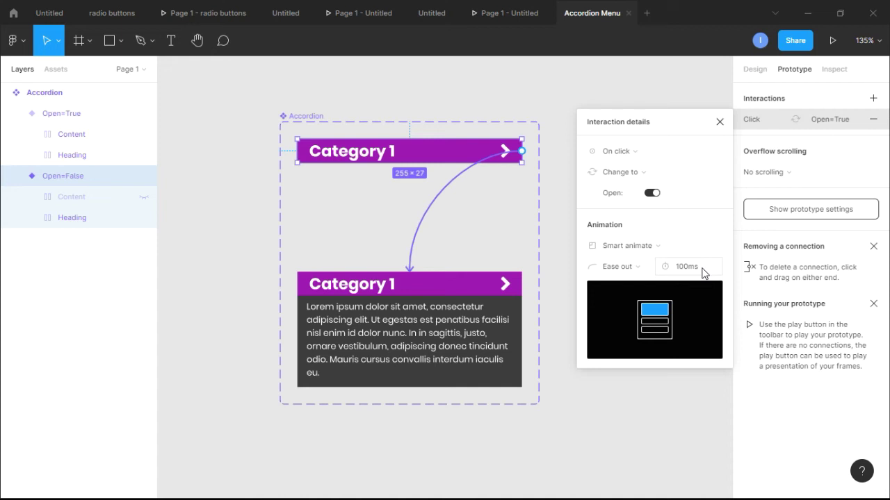
- Undo the duration change and the Smart animate setting on the interaction
{"action": "key", "text": "ctrl+z"}
{"action": "key", "text": "ctrl+z"}
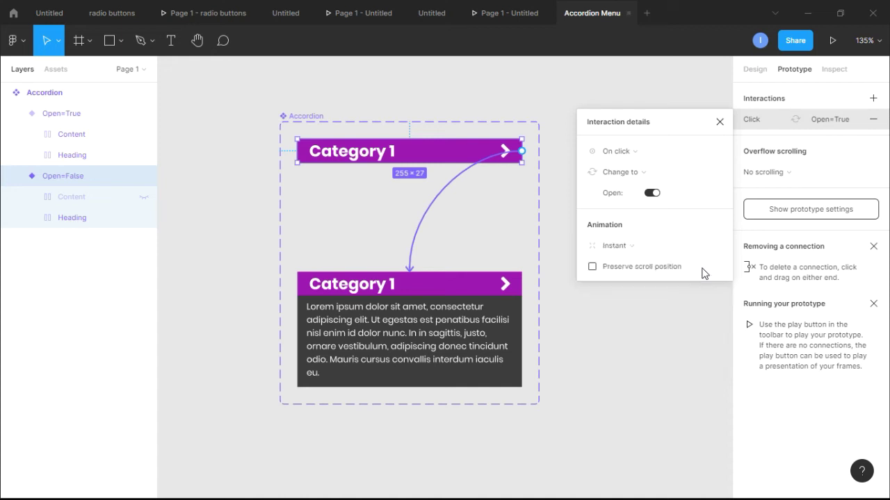
- Set the Open=False variant's click interaction to Smart animate with a 100 ms duration
{"action": "left_click", "coordinate": [626, 244]}
{"action": "left_click", "coordinate": [648, 277]}
{"action": "left_click", "coordinate": [698, 269]}
{"action": "type", "text": "100"}
{"action": "key", "text": "Return"}
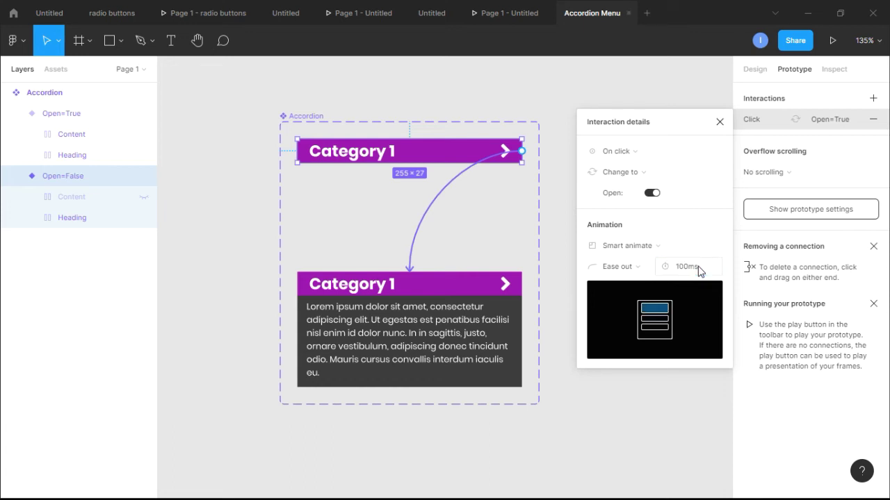
{"action": "left_click", "coordinate": [719, 123]}
{"action": "left_click", "coordinate": [635, 262]}
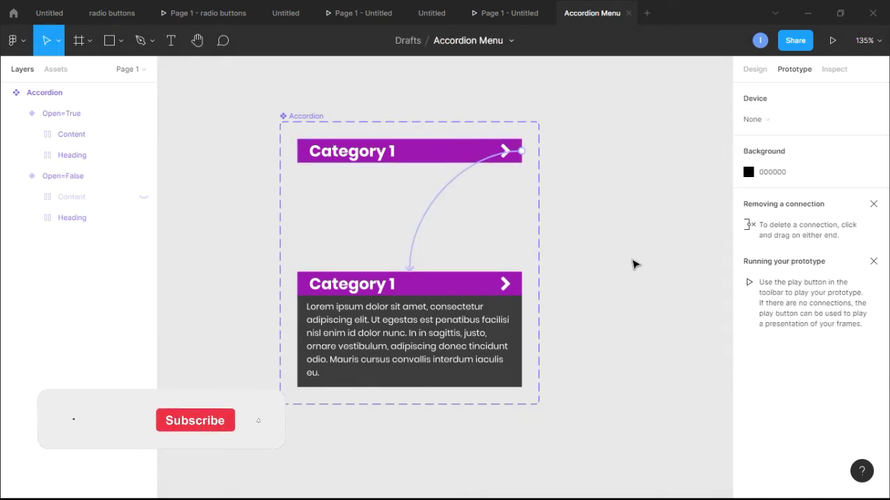
- Add an on-click prototype interaction to the Open=True variant that changes it to Open=False
{"action": "left_click", "coordinate": [431, 295]}
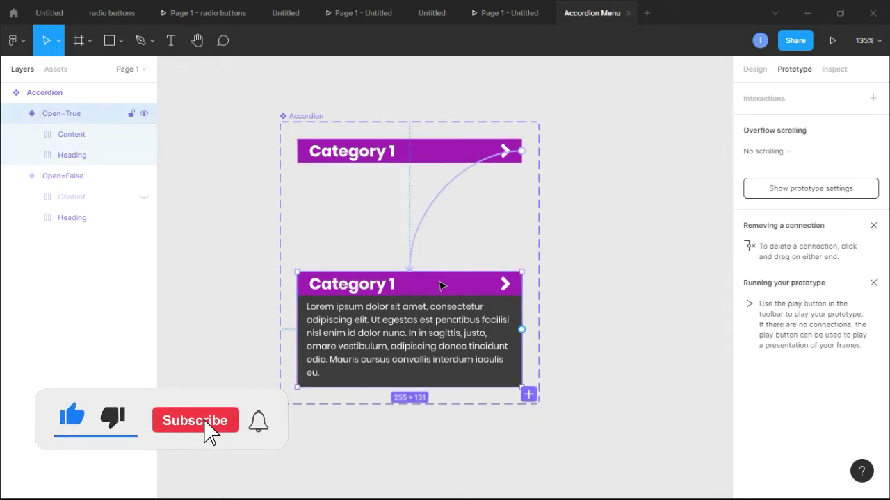
{"action": "left_click", "coordinate": [874, 99]}
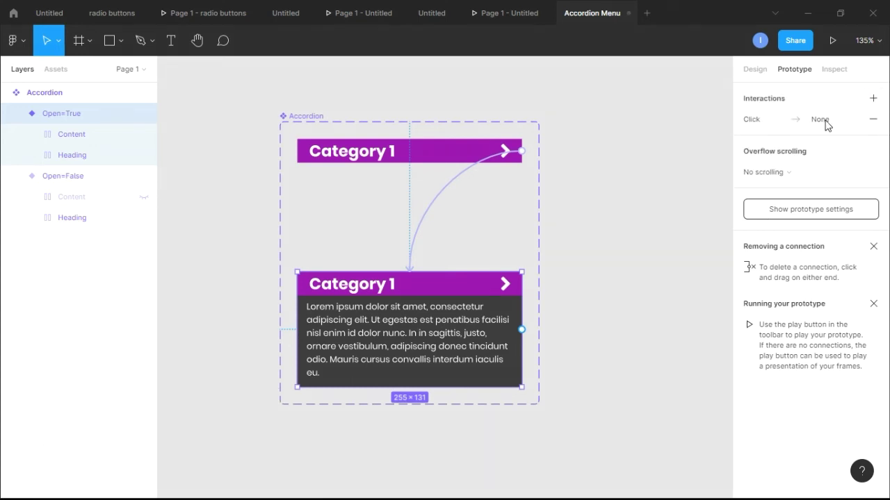
{"action": "left_click", "coordinate": [800, 121]}
{"action": "left_click", "coordinate": [637, 172]}
{"action": "left_click", "coordinate": [647, 213]}
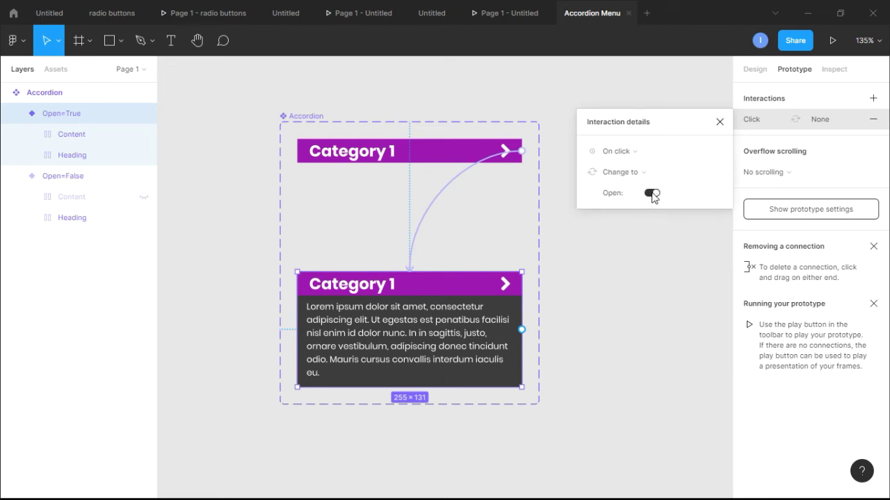
{"action": "left_click", "coordinate": [651, 194]}
- Set the Open=True variant's interaction animation to Smart animate with a 100 ms duration
{"action": "left_click", "coordinate": [622, 252]}
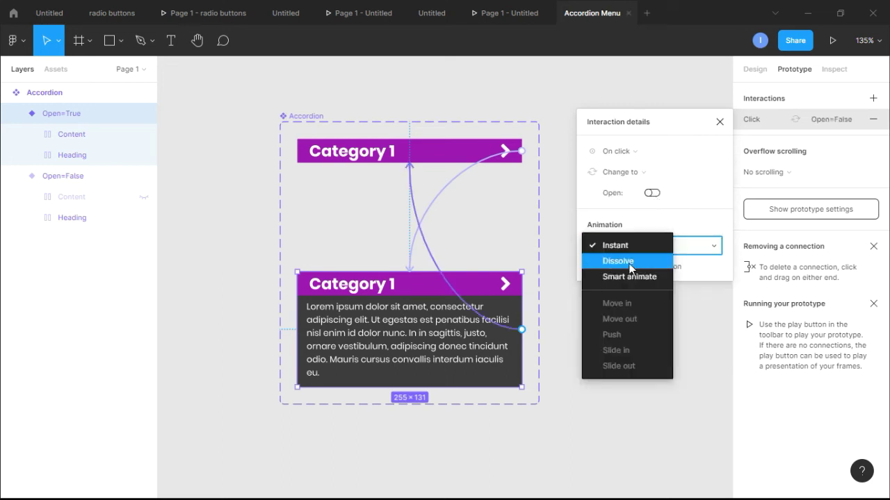
{"action": "left_click", "coordinate": [630, 276]}
{"action": "left_click", "coordinate": [687, 268]}
{"action": "type", "text": "100"}
{"action": "key", "text": "Return"}
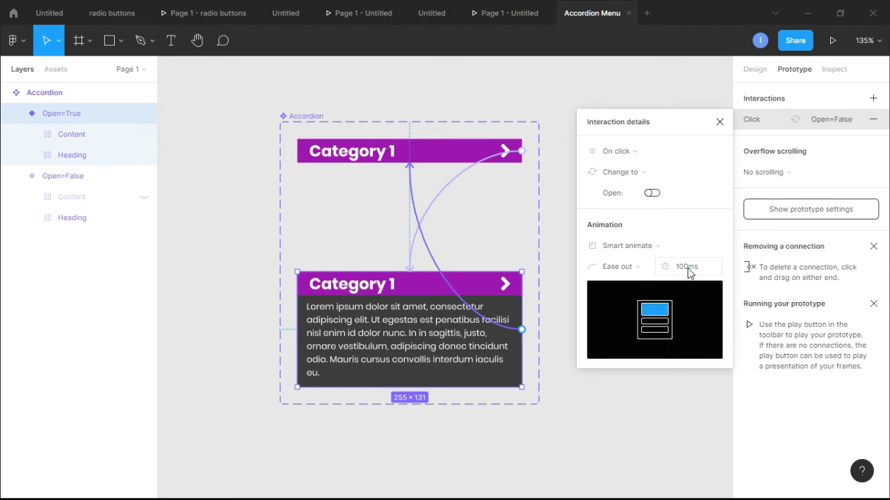
{"action": "left_click", "coordinate": [720, 122]}
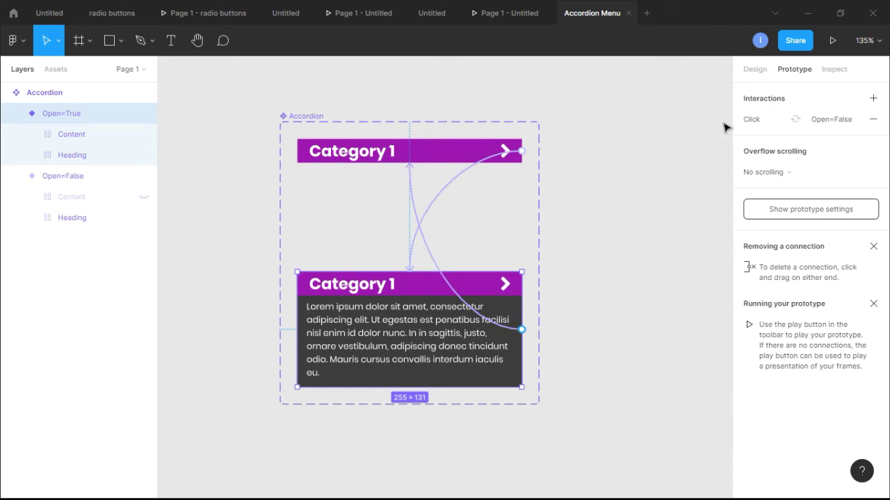
{"action": "left_click", "coordinate": [665, 214]}
- Add auto layout to the whole Accordion component set
{"action": "left_click", "coordinate": [59, 98]}
{"action": "left_click", "coordinate": [59, 101]}
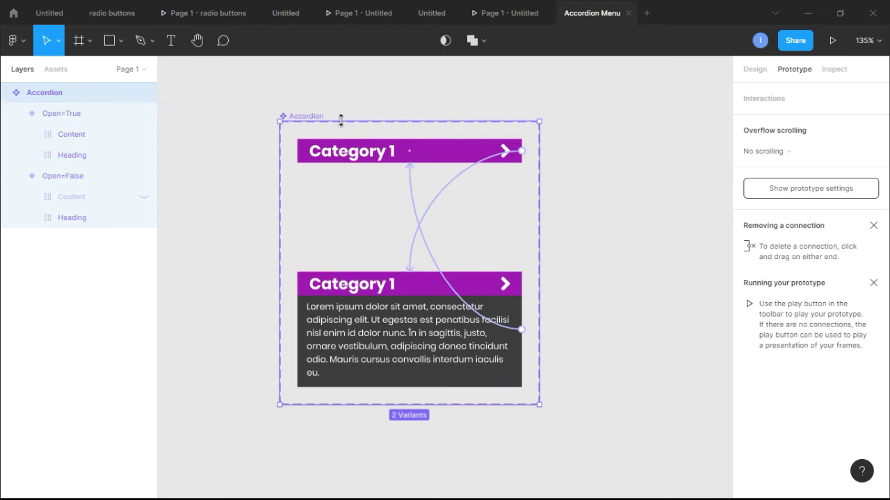
{"action": "left_click", "coordinate": [761, 79]}
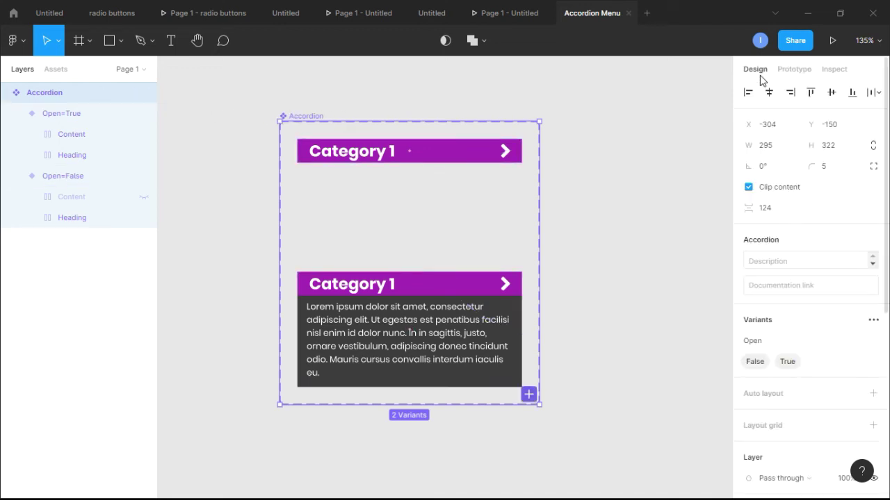
{"action": "left_click", "coordinate": [873, 395]}
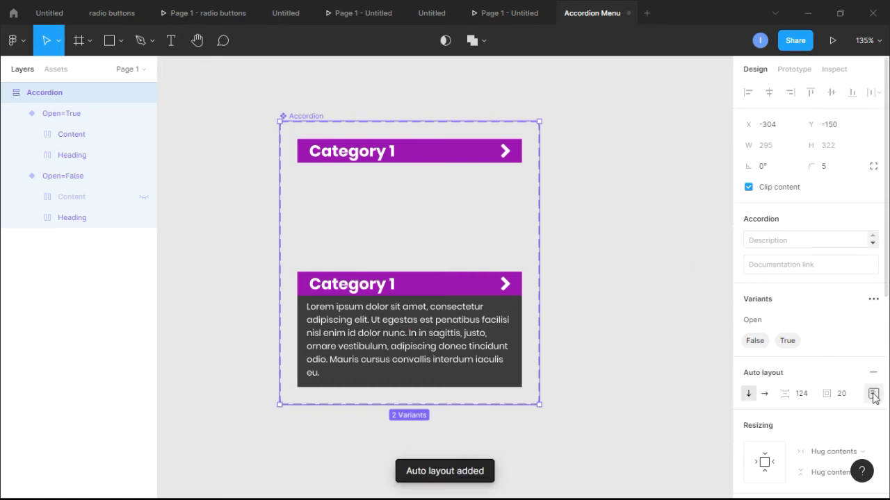
{"action": "left_click", "coordinate": [556, 244]}
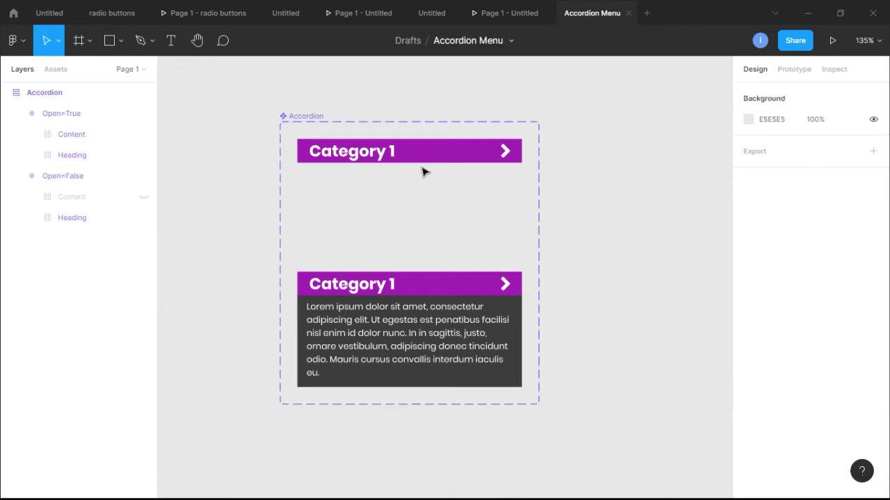
- Set the spacing between the variants in the Accordion component set's auto layout to 20
{"action": "left_click", "coordinate": [88, 95]}
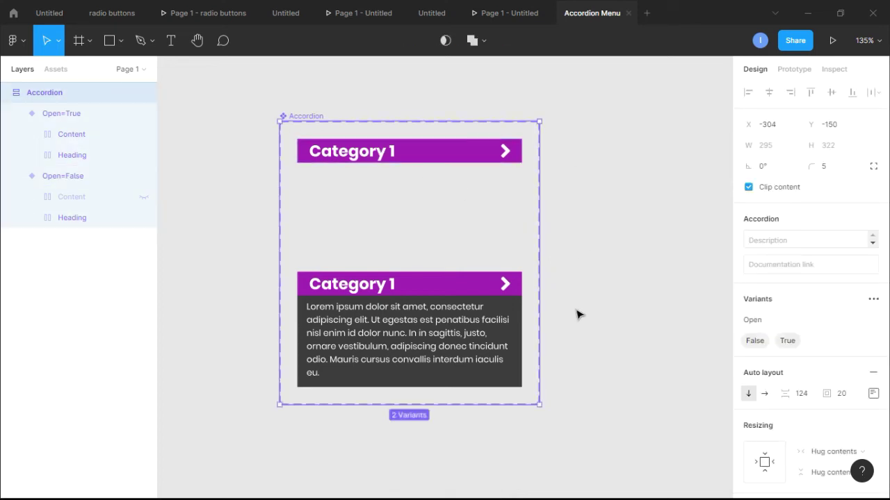
{"action": "left_click", "coordinate": [807, 395]}
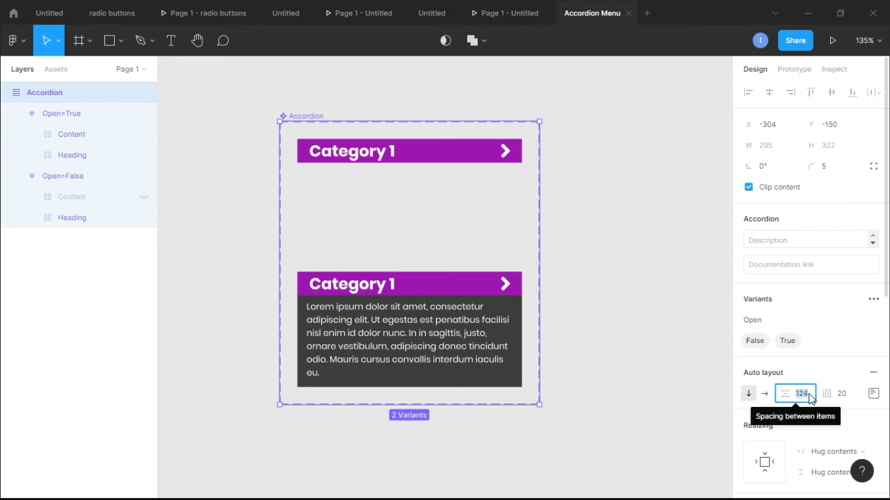
{"action": "type", "text": "20"}
{"action": "key", "text": "Return"}
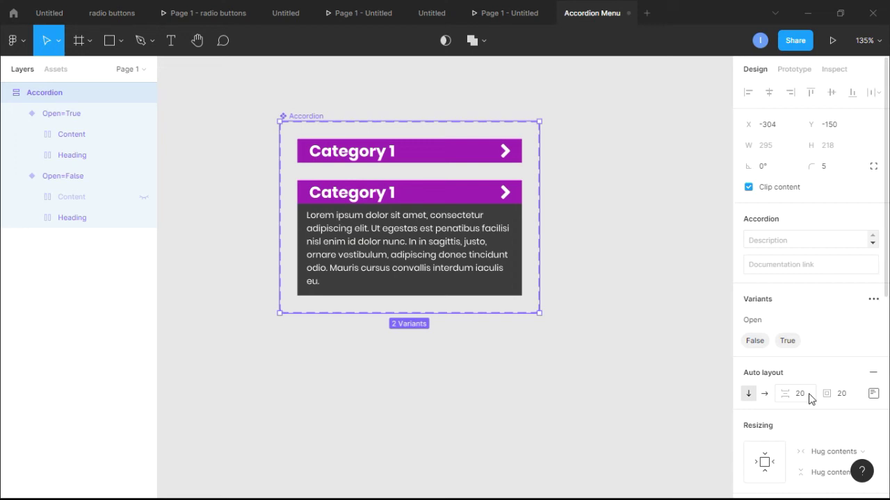
{"action": "left_click", "coordinate": [676, 289]}
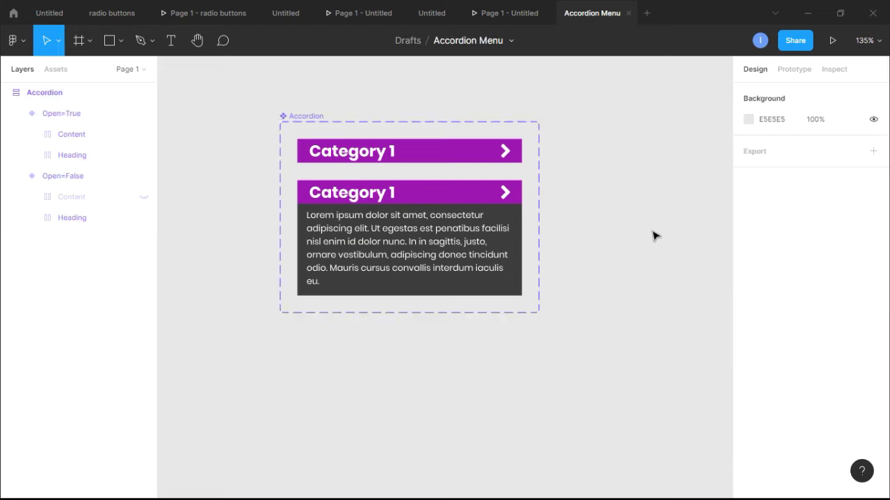
- Set the rotation of the arrow vector in the Open=True variant's heading to -90° so it points down
{"action": "scroll", "coordinate": [652, 236], "scroll_direction": "down", "scroll_amount": 3}
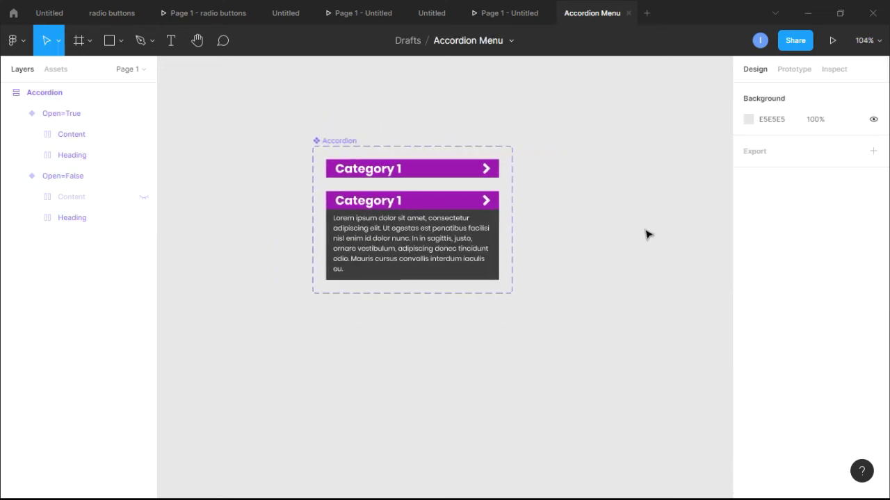
{"action": "scroll", "coordinate": [645, 234], "scroll_direction": "right", "scroll_amount": 3}
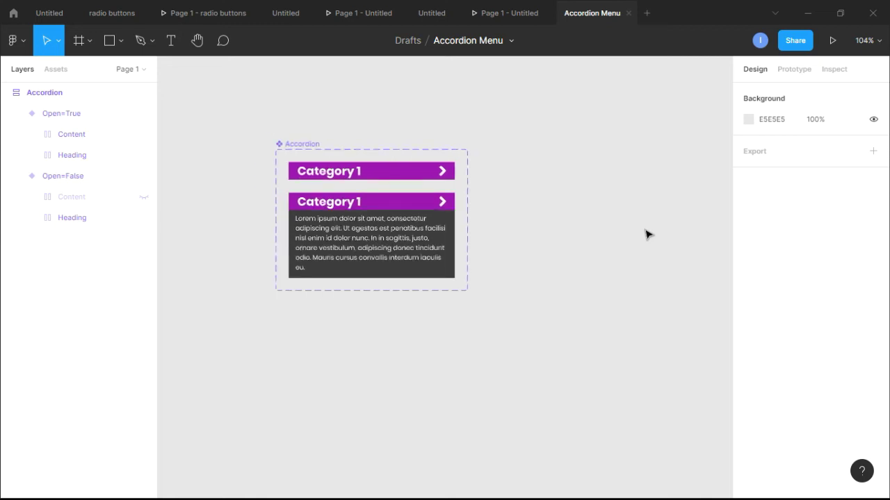
{"action": "scroll", "coordinate": [645, 234], "scroll_direction": "right", "scroll_amount": 1}
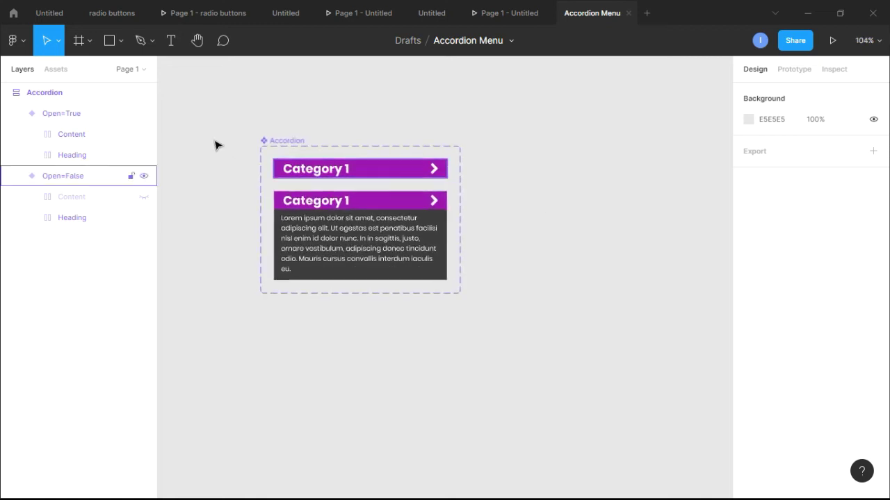
{"action": "left_click", "coordinate": [65, 116]}
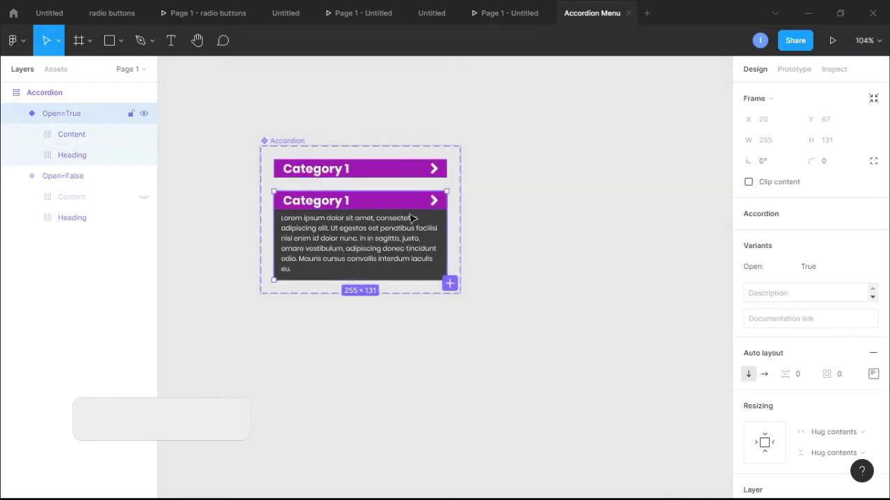
{"action": "left_click", "coordinate": [31, 156]}
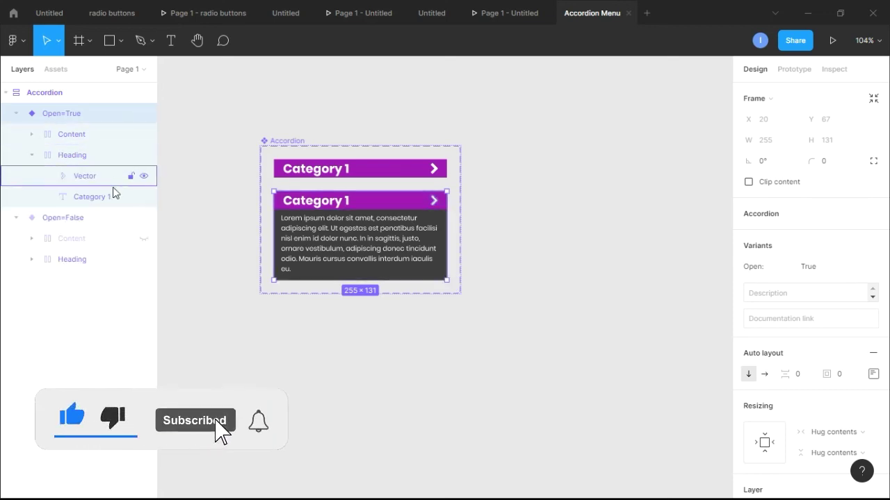
{"action": "left_click", "coordinate": [93, 178]}
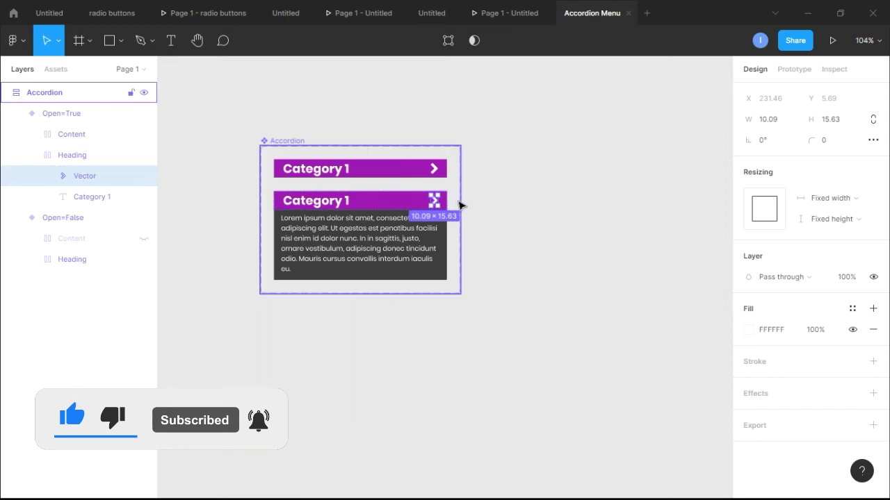
{"action": "scroll", "coordinate": [459, 205], "scroll_direction": "up", "scroll_amount": 5}
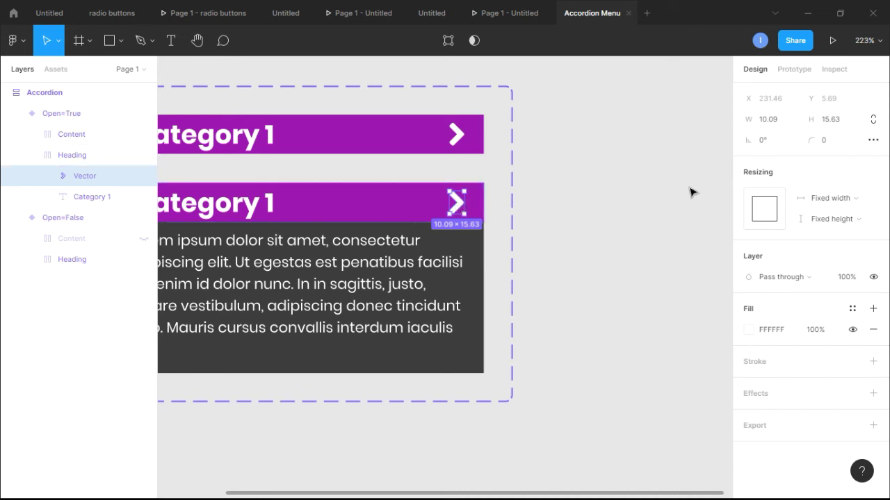
{"action": "left_click", "coordinate": [826, 141]}
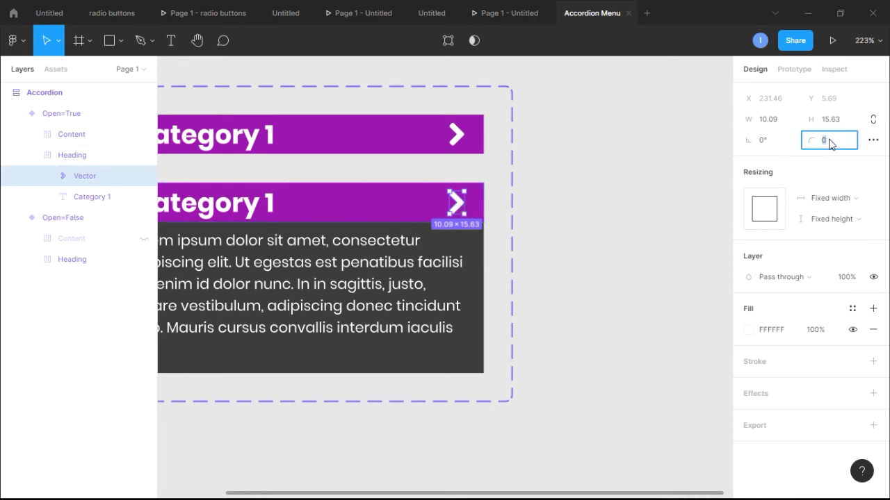
{"action": "type", "text": "270"}
{"action": "key", "text": "Return"}
{"action": "key", "text": "shift+1"}
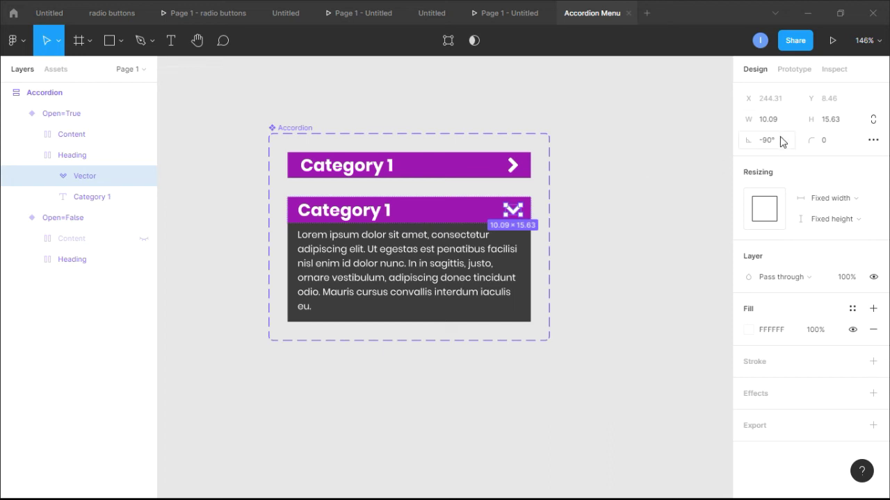
{"action": "left_click", "coordinate": [643, 224]}
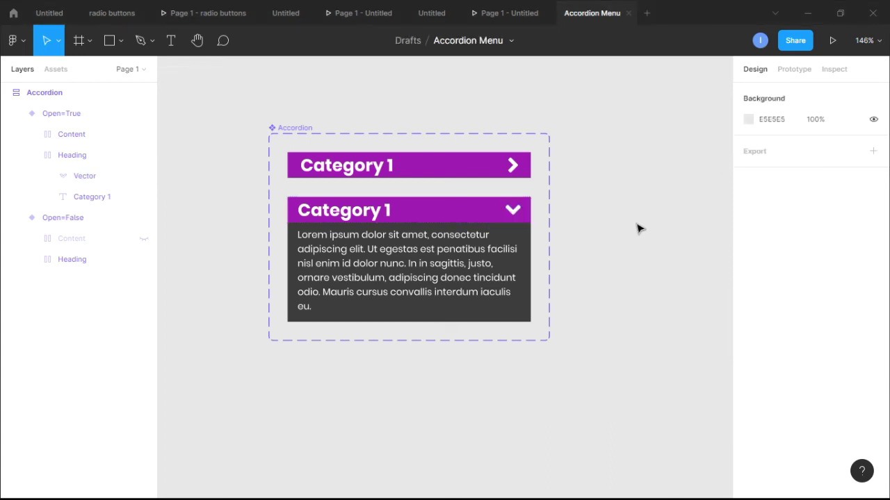
- Draw a frame beside the Accordion component set and enlarge it to about 476 × 772
{"action": "scroll", "coordinate": [639, 229], "scroll_direction": "down", "scroll_amount": 5}
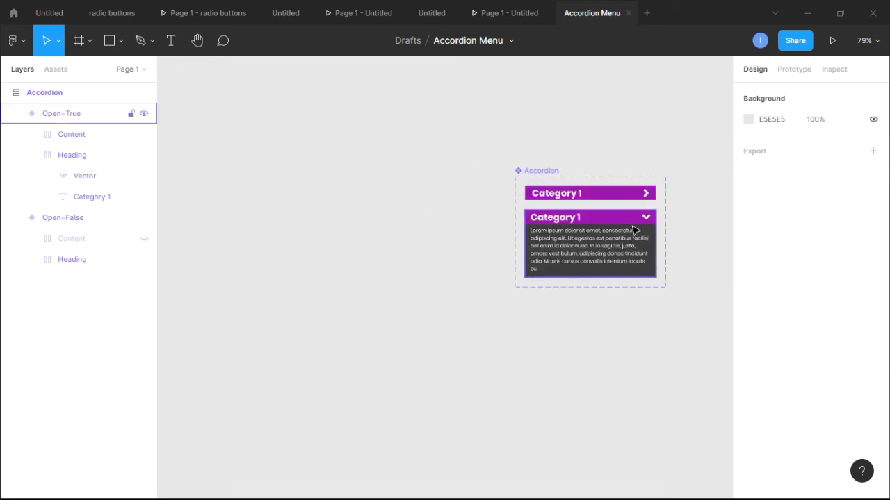
{"action": "scroll", "coordinate": [634, 229], "scroll_direction": "right", "scroll_amount": 5}
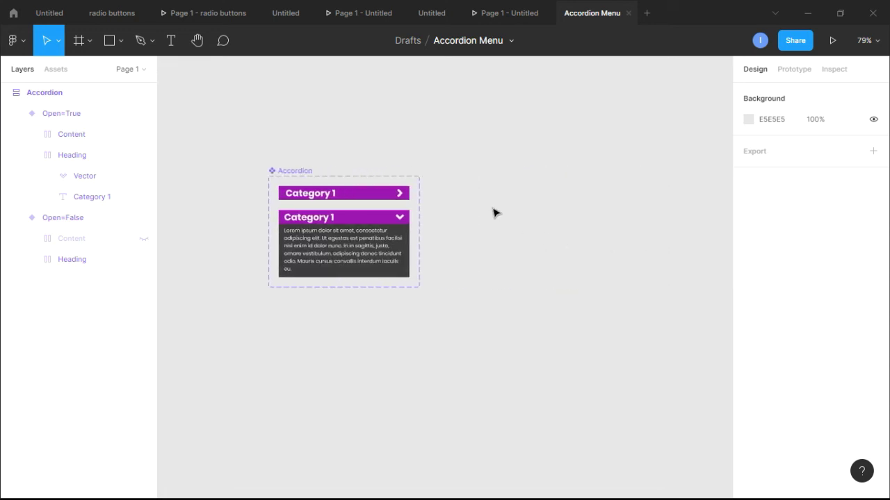
{"action": "left_click", "coordinate": [82, 47]}
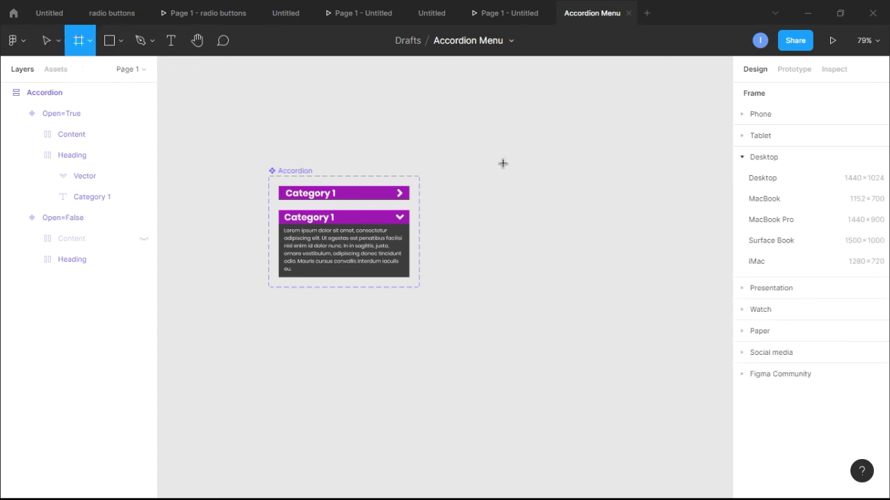
{"action": "left_click_drag", "start_coordinate": [491, 123], "coordinate": [706, 466]}
{"action": "scroll", "coordinate": [719, 431], "scroll_direction": "right", "scroll_amount": 1}
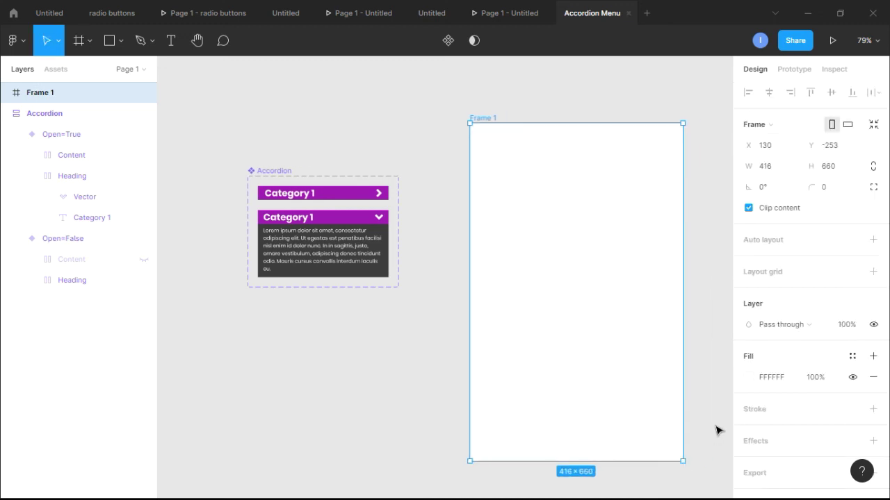
{"action": "left_click_drag", "start_coordinate": [636, 397], "coordinate": [631, 363]}
{"action": "left_click_drag", "start_coordinate": [673, 428], "coordinate": [703, 484]}
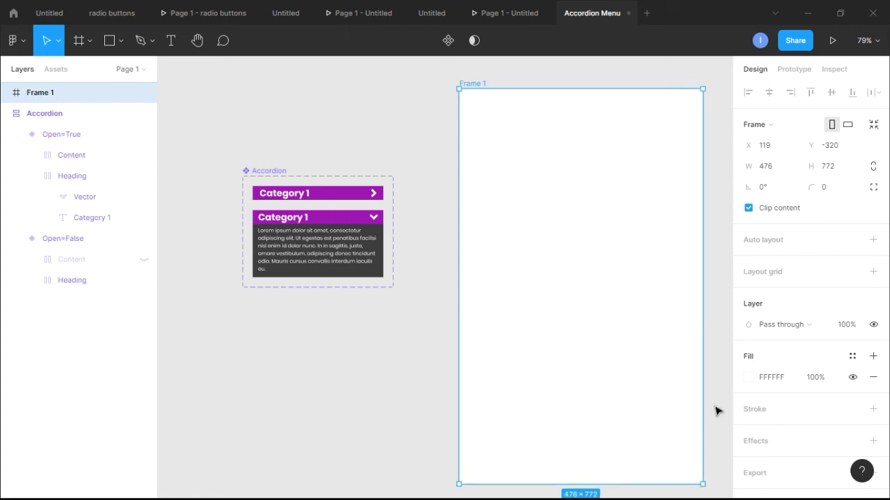
{"action": "scroll", "coordinate": [717, 411], "scroll_direction": "down", "scroll_amount": 2}
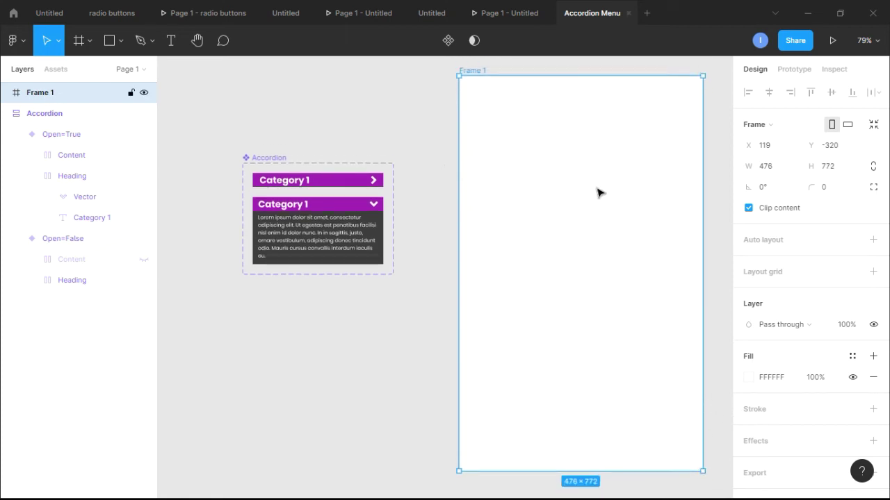
- Add auto layout to the new empty frame and rename it Main Frame
{"action": "left_click", "coordinate": [873, 239]}
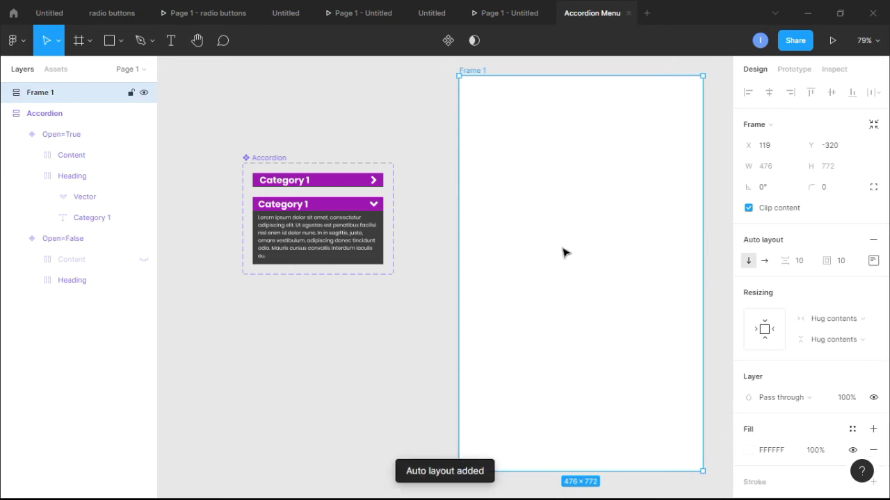
{"action": "double_click", "coordinate": [47, 97]}
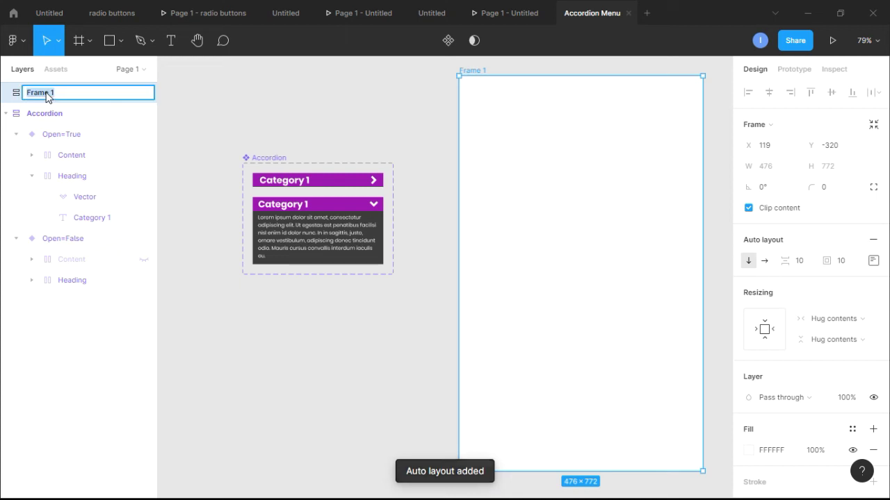
{"action": "type", "text": "Main"}
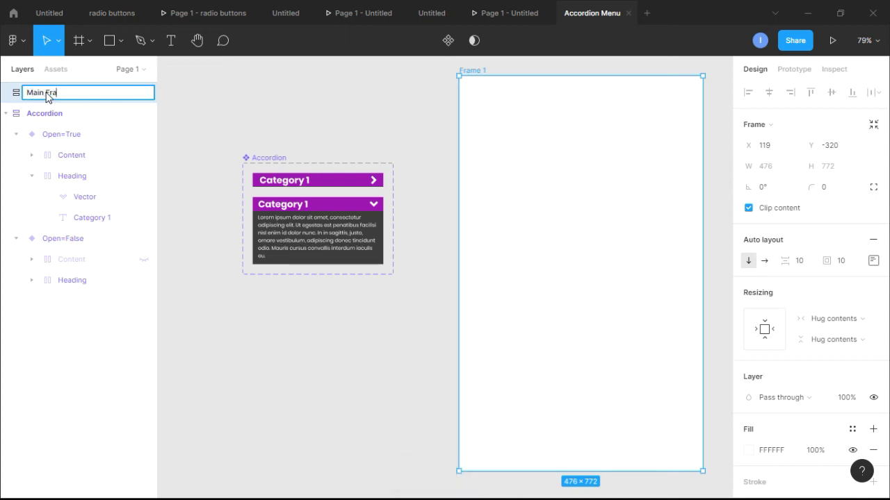
{"action": "key", "text": "Return"}
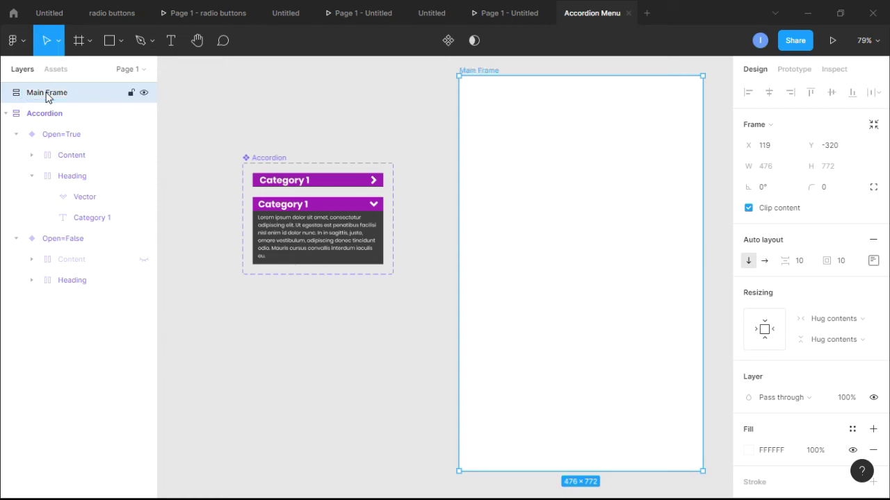
- Place an instance of the Accordion's Open=False variant inside the Main Frame
{"action": "left_click", "coordinate": [304, 136]}
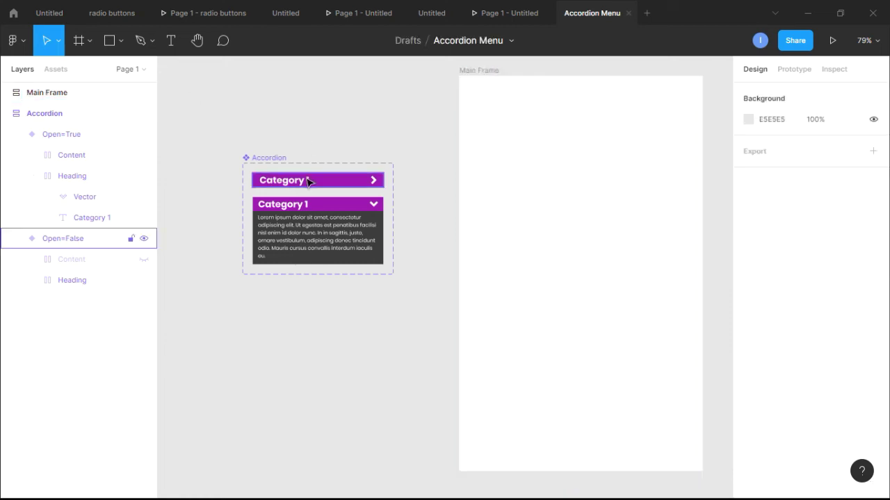
{"action": "left_click", "coordinate": [308, 182]}
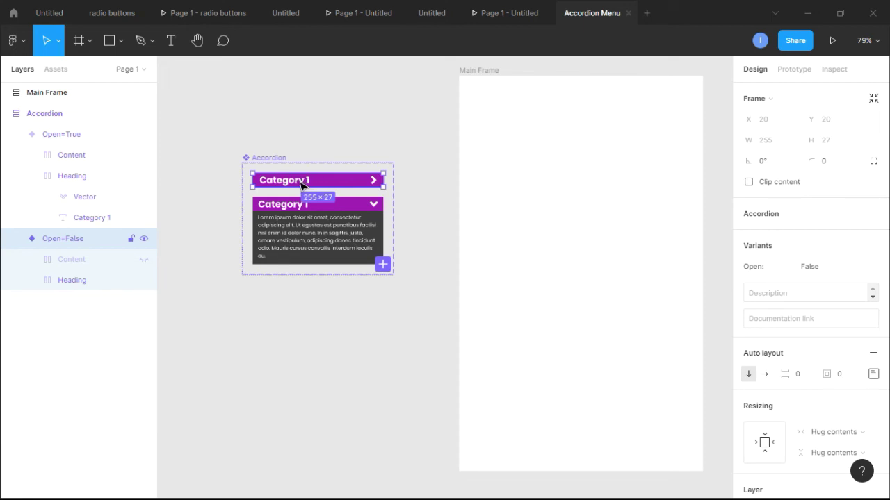
{"action": "left_click_drag", "start_coordinate": [302, 185], "coordinate": [535, 117]}
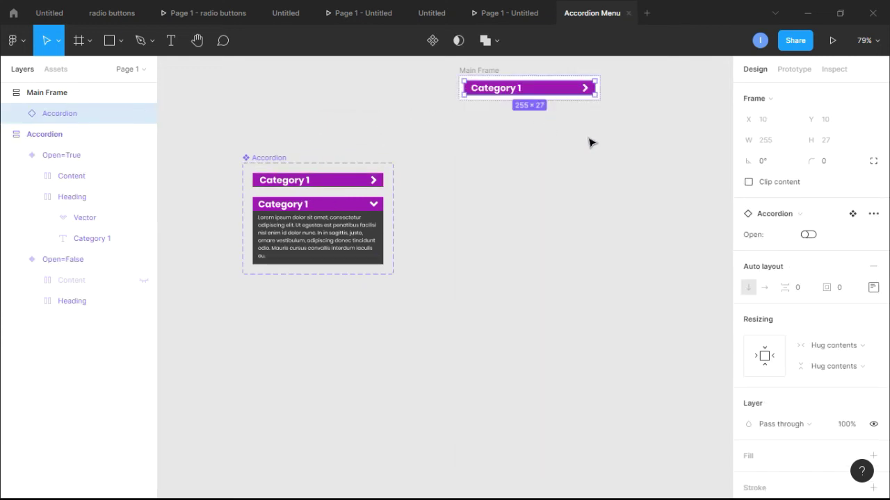
{"action": "left_click", "coordinate": [641, 223]}
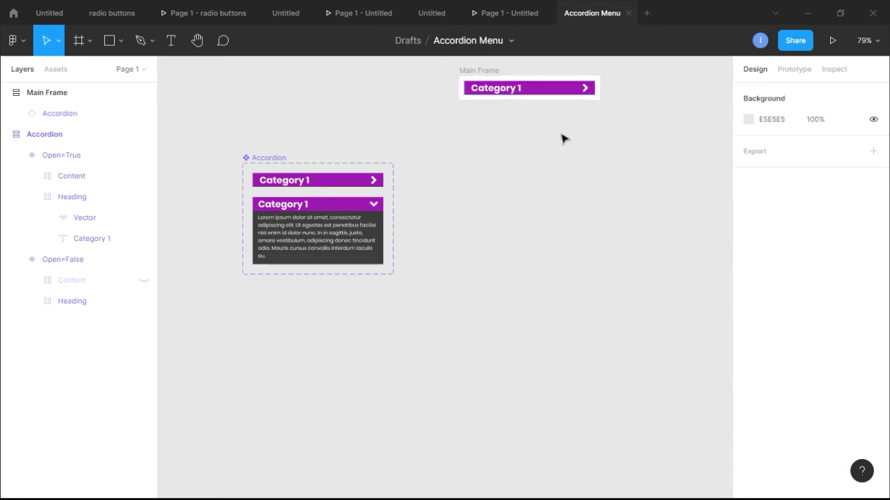
- Enlarge the Main Frame to about 434 × 705 around the accordion instance
{"action": "left_click", "coordinate": [63, 94]}
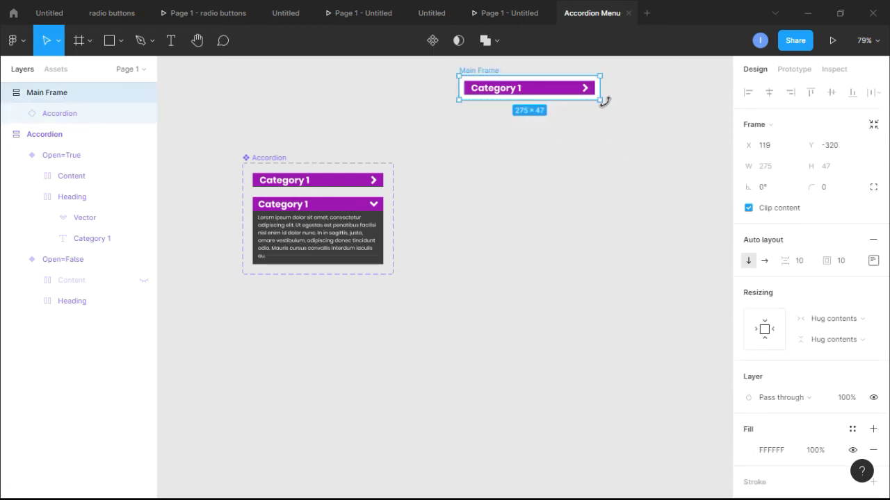
{"action": "left_click_drag", "start_coordinate": [602, 100], "coordinate": [682, 437]}
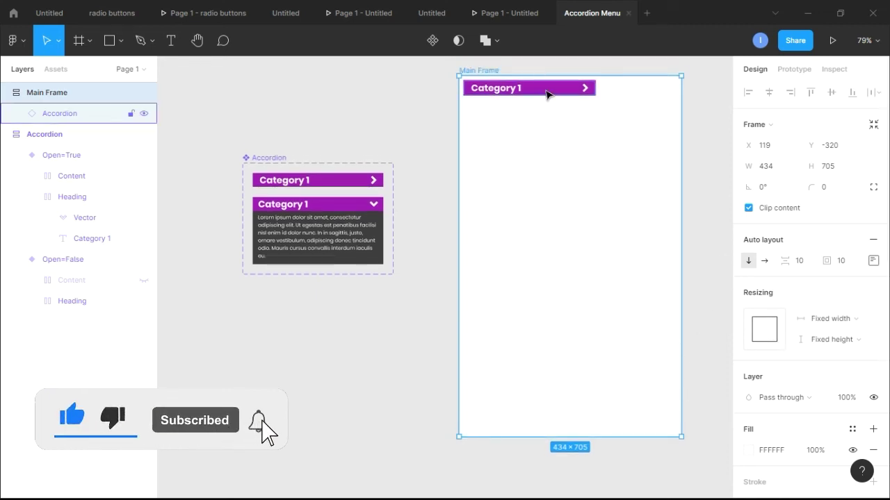
{"action": "left_click", "coordinate": [570, 265]}
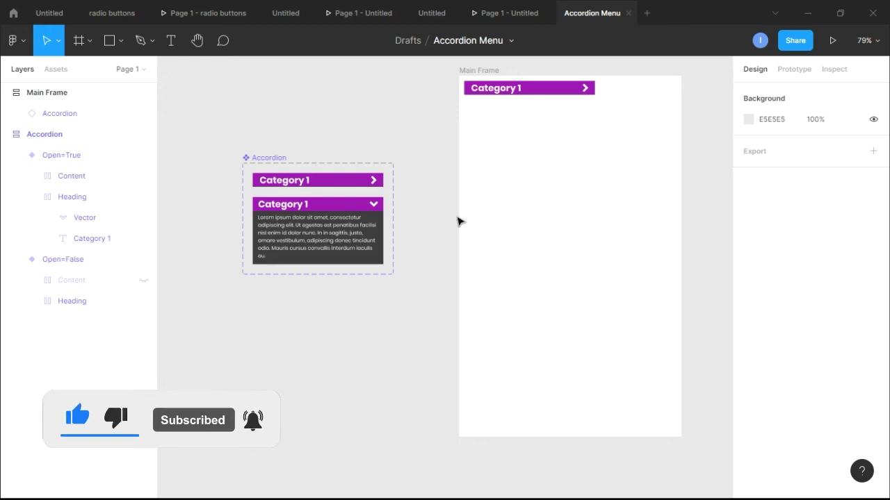
- Set the Main Frame's auto layout alignment to top center
{"action": "left_click", "coordinate": [59, 99]}
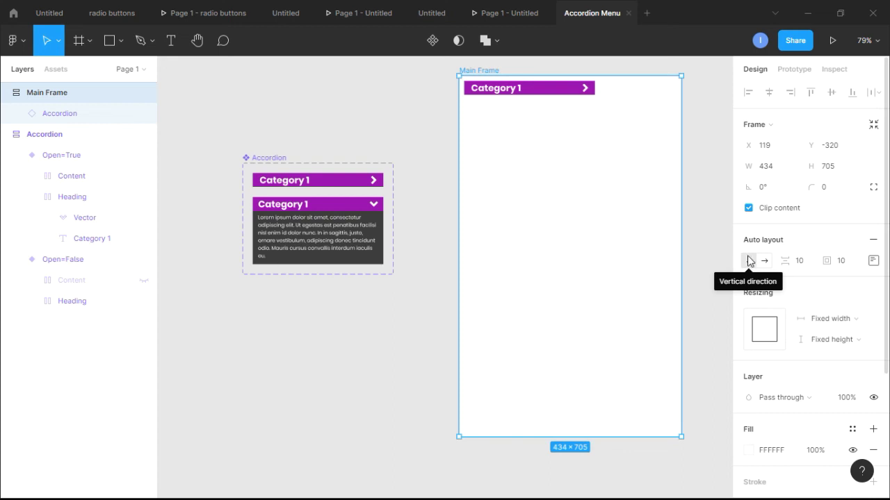
{"action": "left_click", "coordinate": [874, 260]}
{"action": "left_click", "coordinate": [833, 309]}
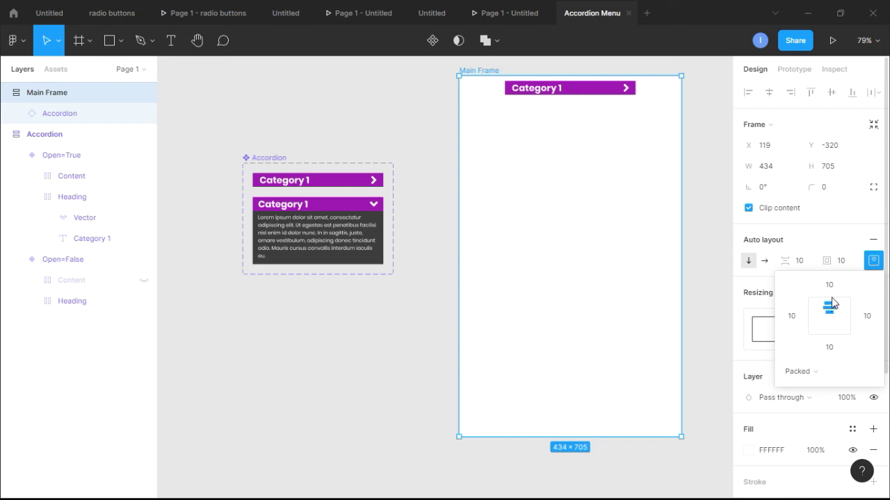
{"action": "left_click", "coordinate": [643, 155]}
- Duplicate the accordion instance in the Main Frame three times to make a stack of four
{"action": "left_click", "coordinate": [582, 98]}
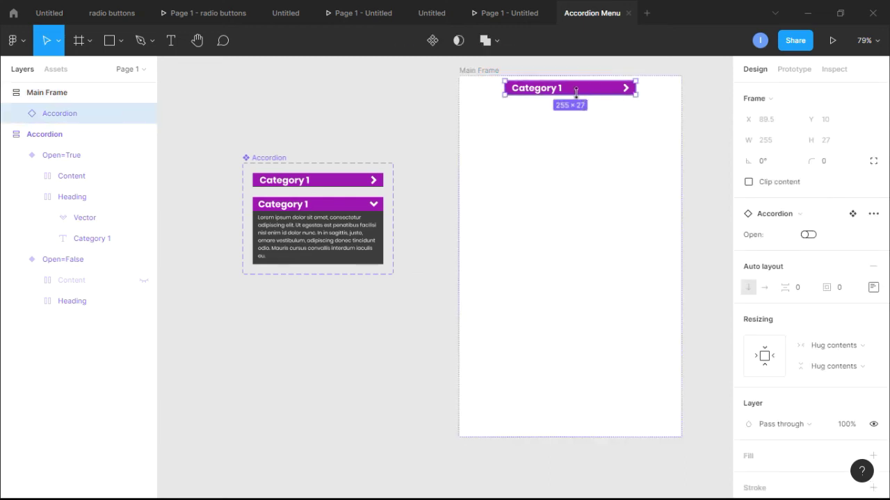
{"action": "key", "text": "ctrl+d"}
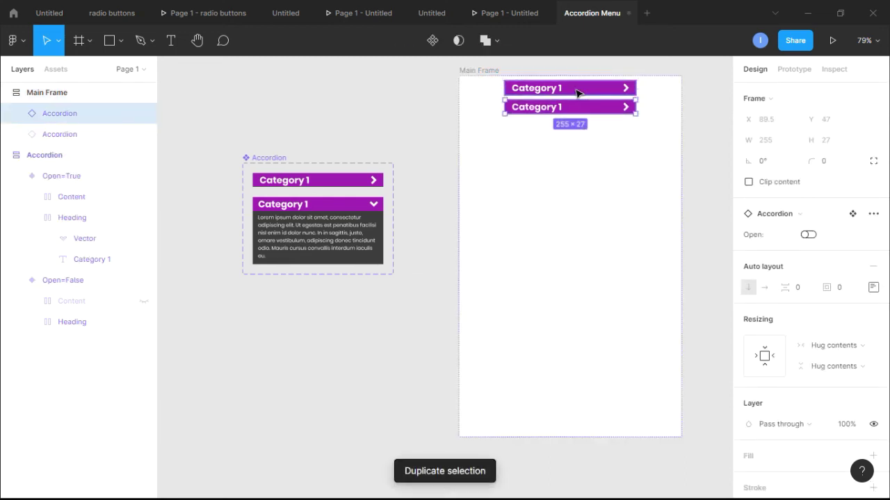
{"action": "key", "text": "ctrl+d"}
{"action": "key", "text": "ctrl+d"}
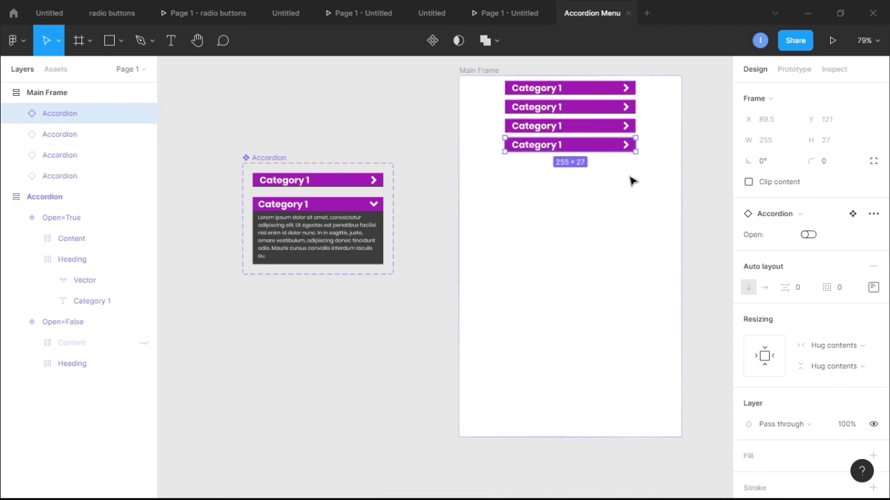
{"action": "left_click", "coordinate": [607, 152]}
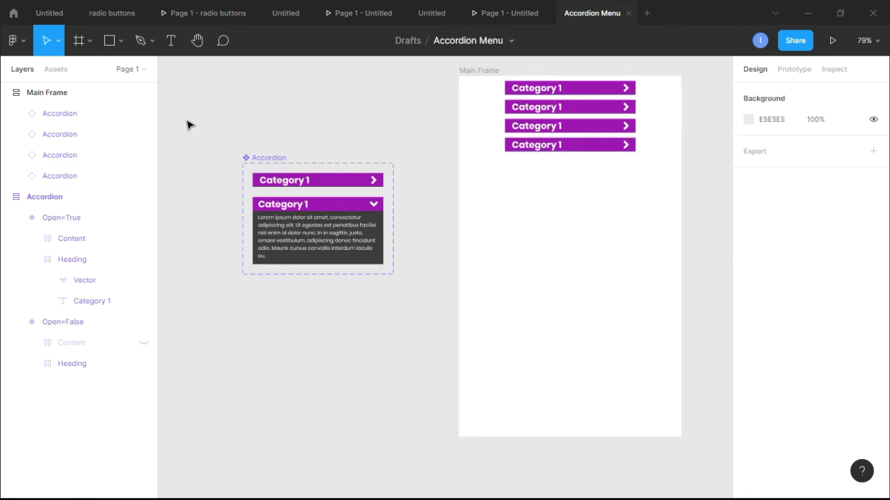
- Reduce the spacing between items in the Main Frame's auto layout to 1, and further to 0.5
{"action": "left_click", "coordinate": [67, 93]}
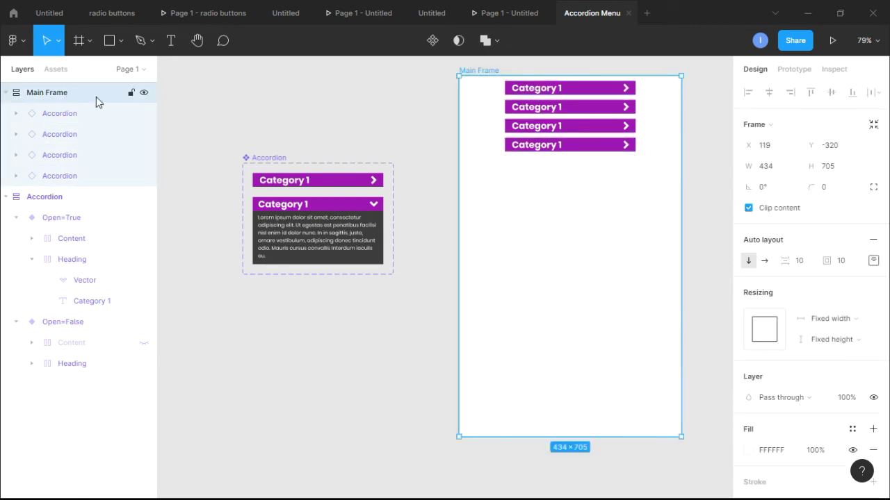
{"action": "left_click", "coordinate": [799, 261]}
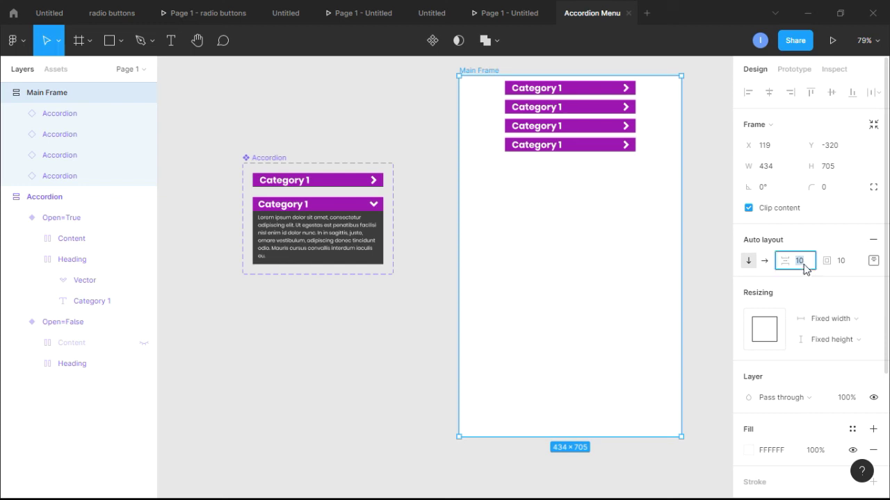
{"action": "key", "text": "Return"}
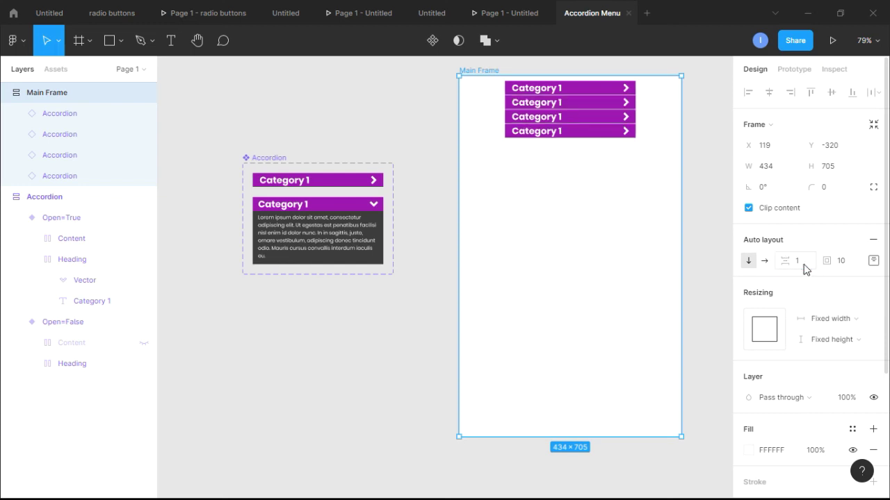
{"action": "left_click", "coordinate": [805, 267]}
{"action": "type", "text": "0.5"}
{"action": "key", "text": "Return"}
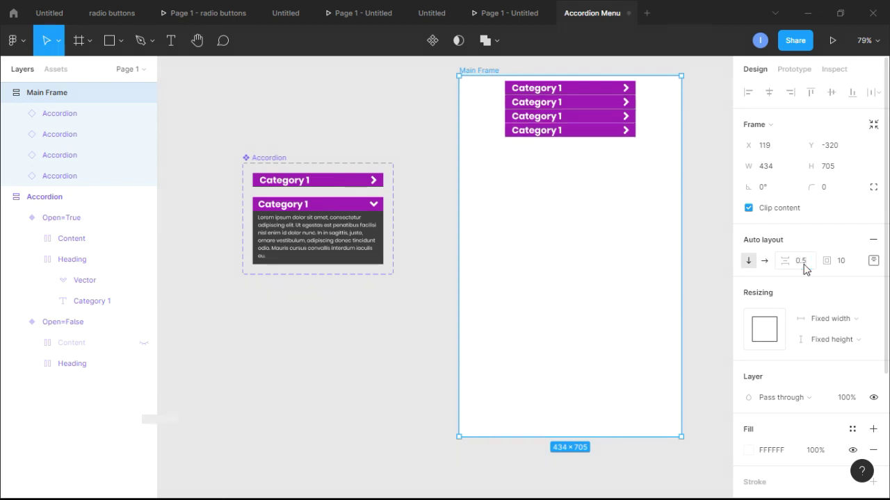
{"action": "left_click", "coordinate": [657, 162]}
- Change the heading text of the second accordion instance in the Main Frame to Category 2
{"action": "scroll", "coordinate": [656, 128], "scroll_direction": "up", "scroll_amount": 10}
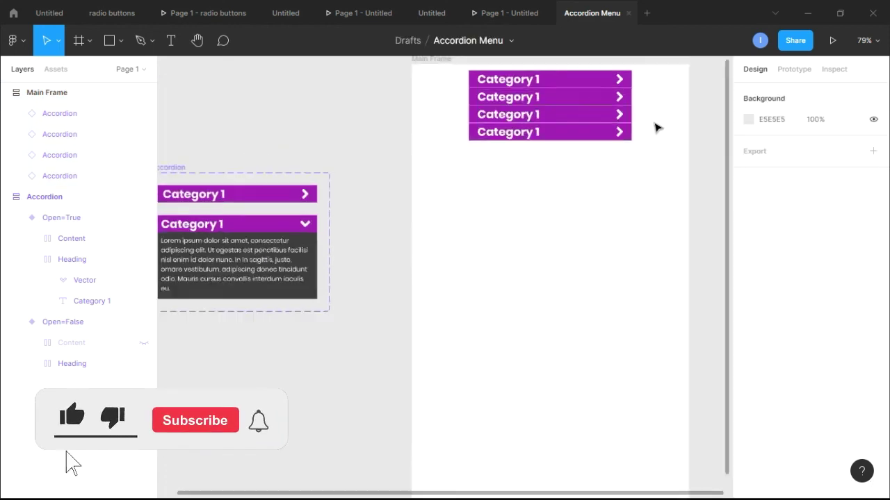
{"action": "scroll", "coordinate": [532, 84], "scroll_direction": "down", "scroll_amount": 8}
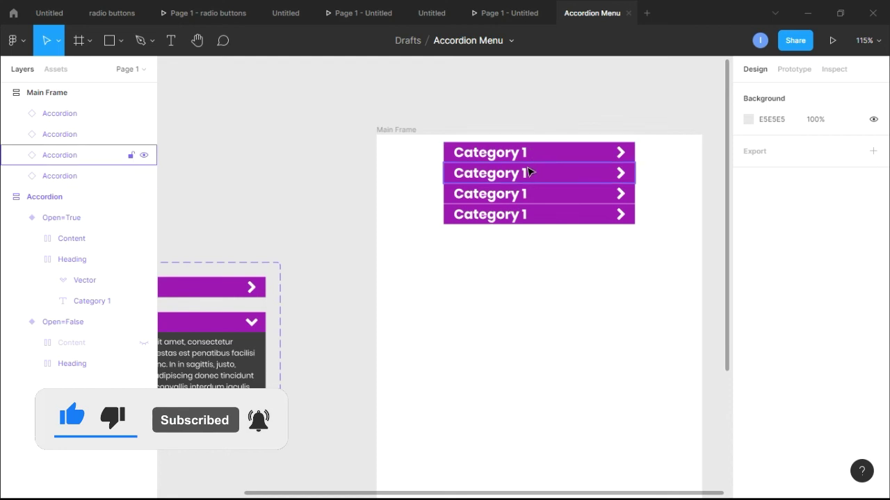
{"action": "scroll", "coordinate": [537, 198], "scroll_direction": "up", "scroll_amount": 2}
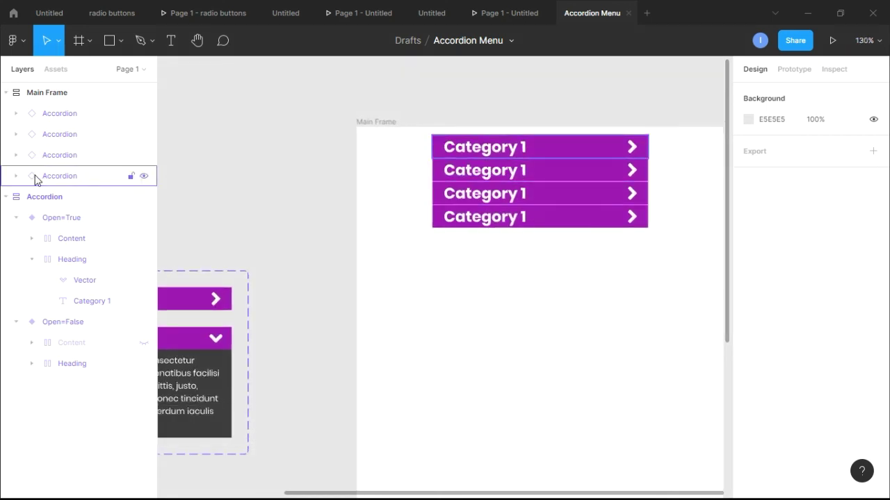
{"action": "left_click", "coordinate": [16, 156]}
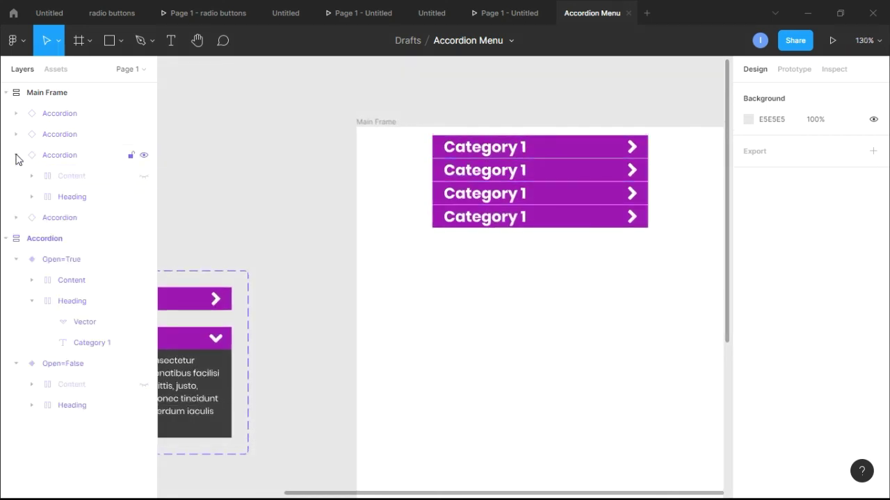
{"action": "left_click", "coordinate": [70, 201]}
{"action": "left_click", "coordinate": [31, 197]}
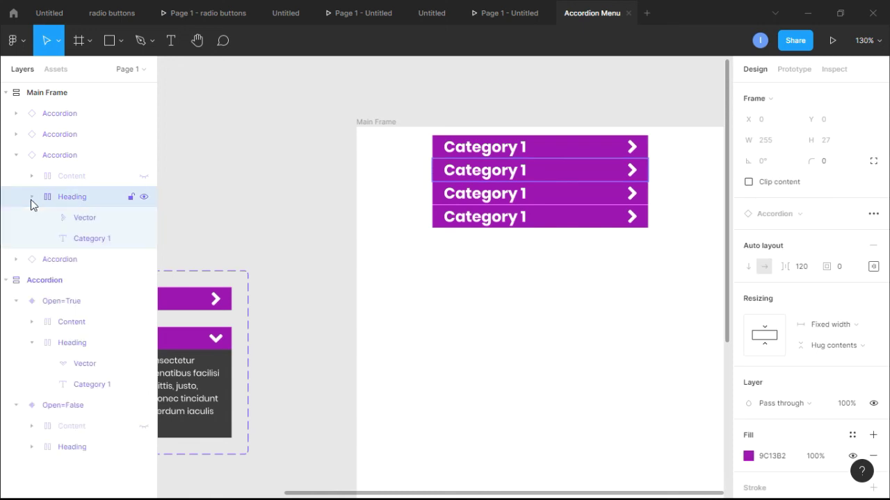
{"action": "left_click", "coordinate": [102, 239]}
{"action": "double_click", "coordinate": [522, 174]}
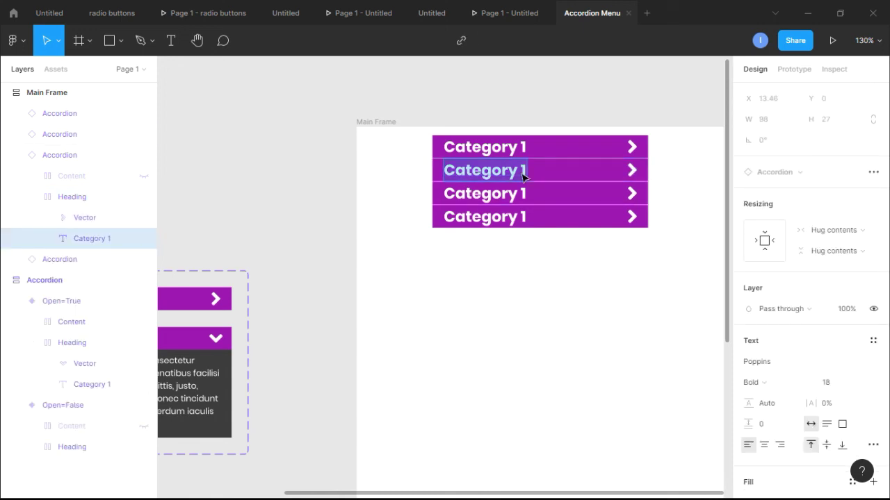
{"action": "left_click", "coordinate": [522, 172]}
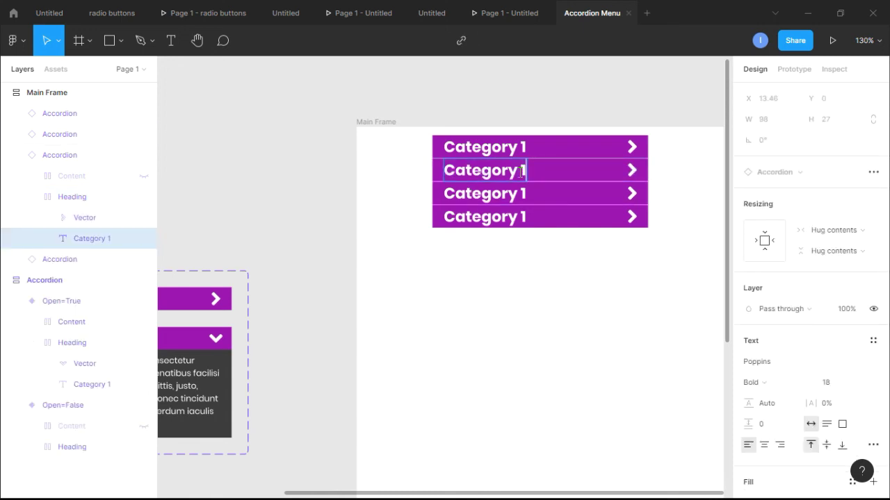
{"action": "key", "text": "BackSpace"}
{"action": "type", "text": "2"}
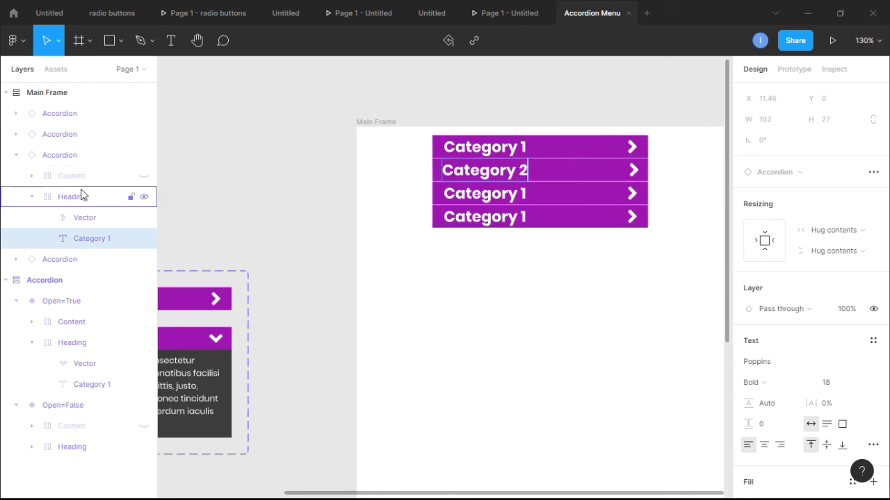
- Change the heading text of the third accordion instance in the Main Frame to Category 3
{"action": "left_click", "coordinate": [16, 155]}
{"action": "left_click", "coordinate": [16, 136]}
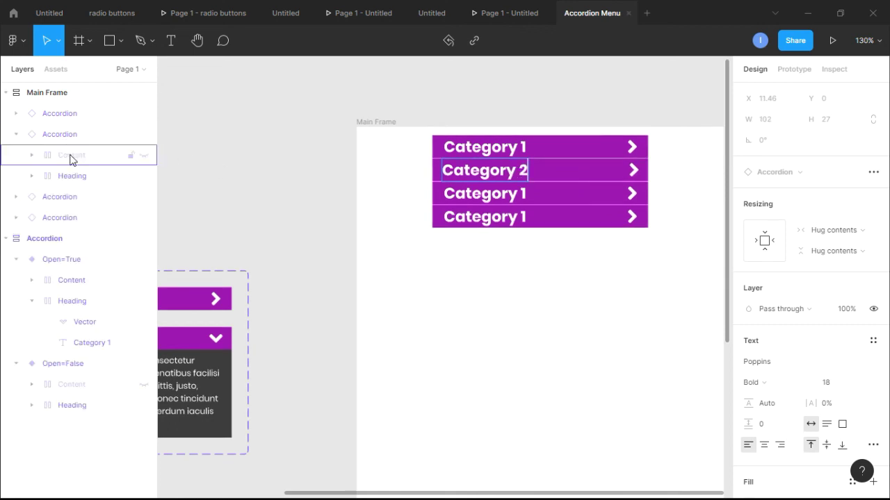
{"action": "left_click", "coordinate": [32, 176]}
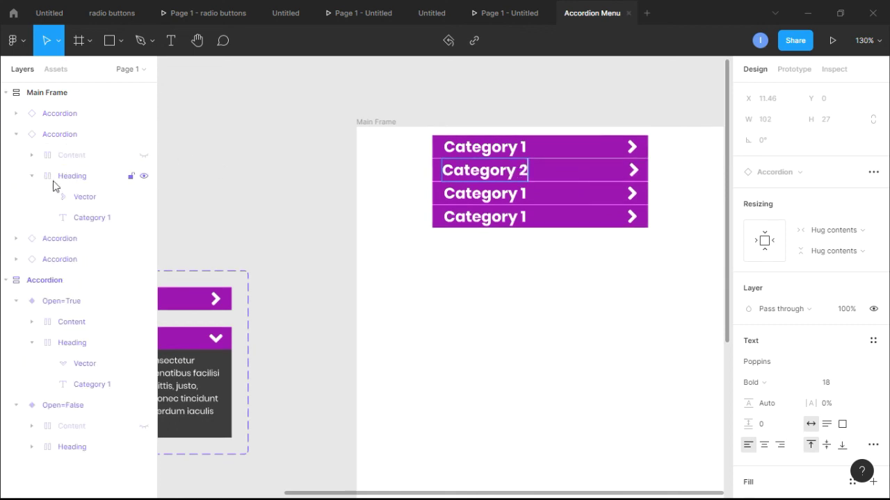
{"action": "left_click", "coordinate": [94, 217]}
{"action": "double_click", "coordinate": [518, 194]}
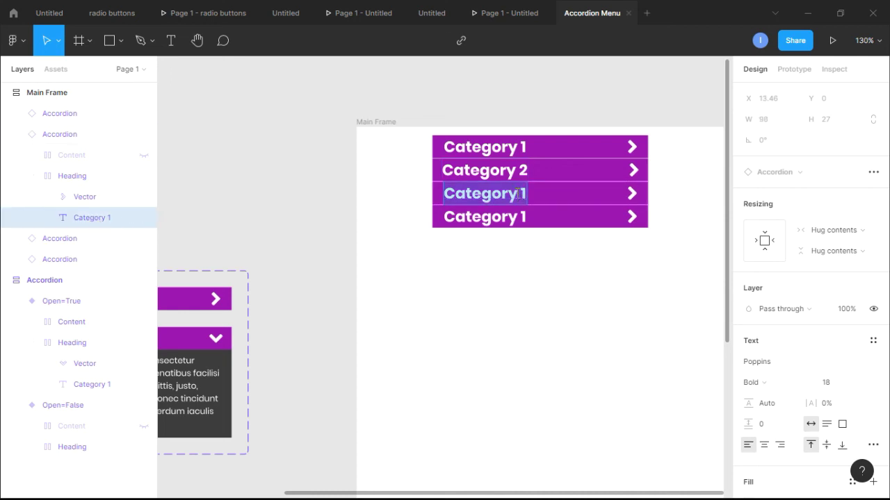
{"action": "left_click", "coordinate": [518, 194]}
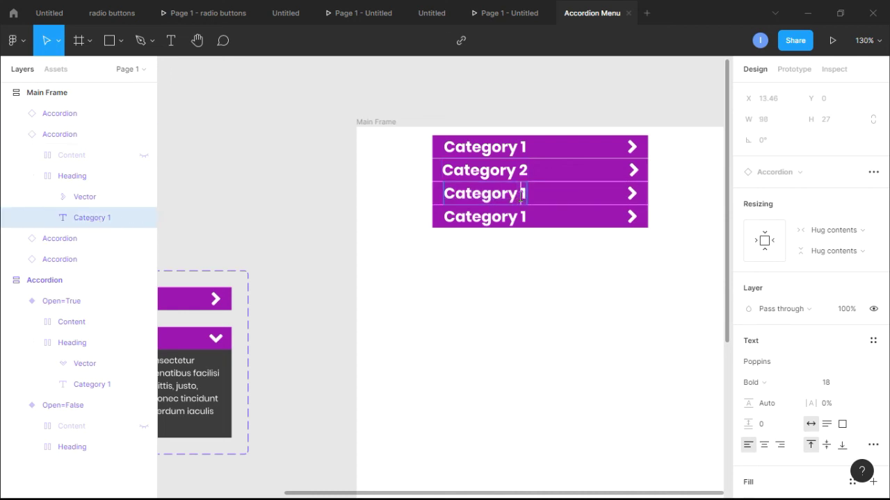
{"action": "key", "text": "BackSpace"}
{"action": "type", "text": "3"}
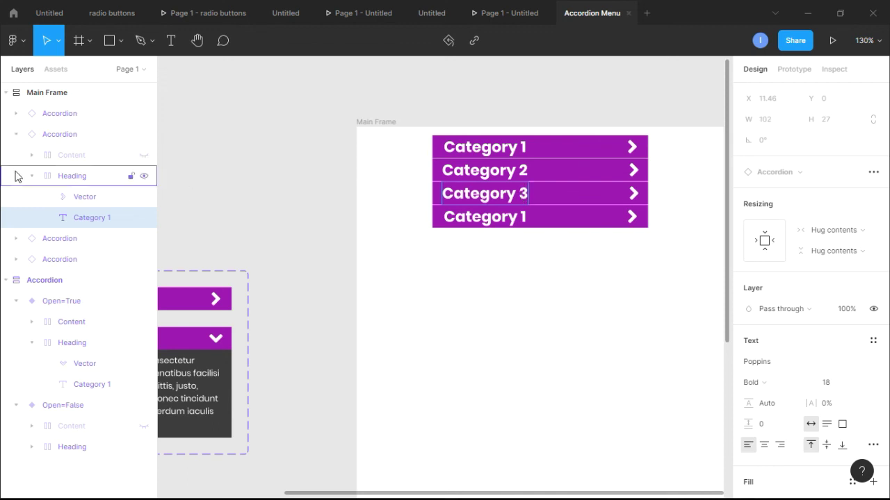
- Change the heading text of the fourth accordion instance in the Main Frame to Category 4
{"action": "left_click", "coordinate": [17, 134]}
{"action": "left_click", "coordinate": [15, 115]}
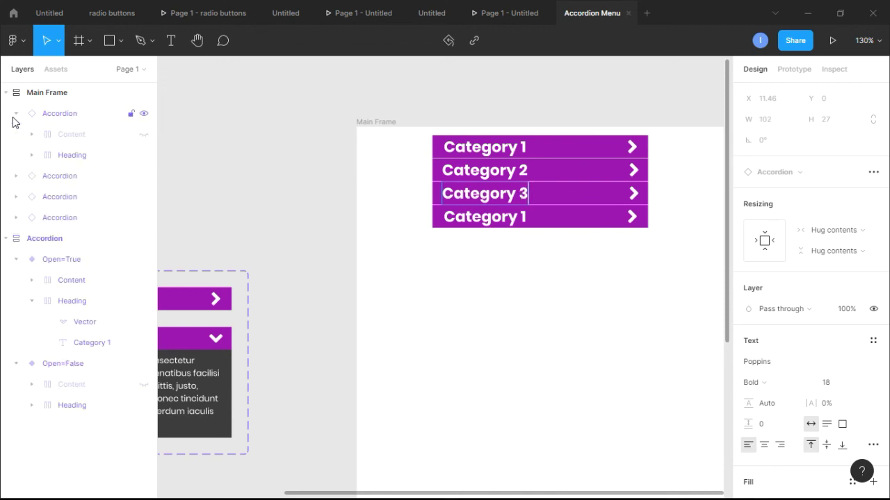
{"action": "left_click", "coordinate": [31, 155]}
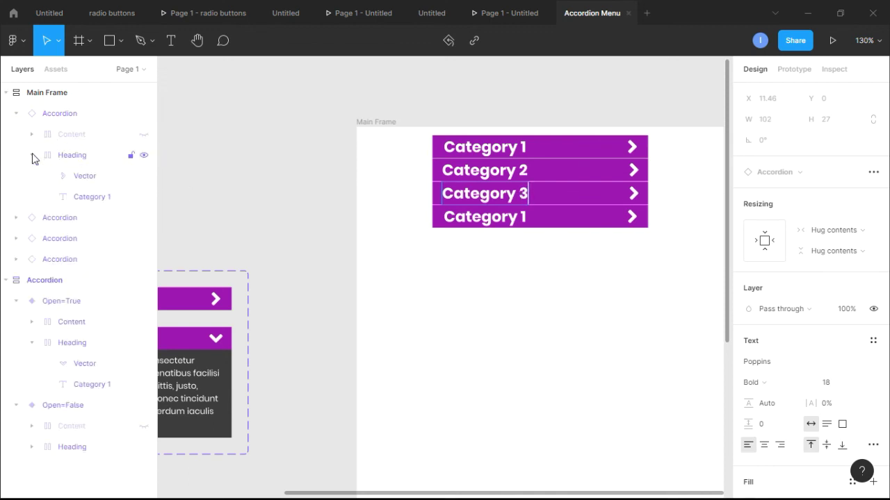
{"action": "left_click", "coordinate": [92, 197]}
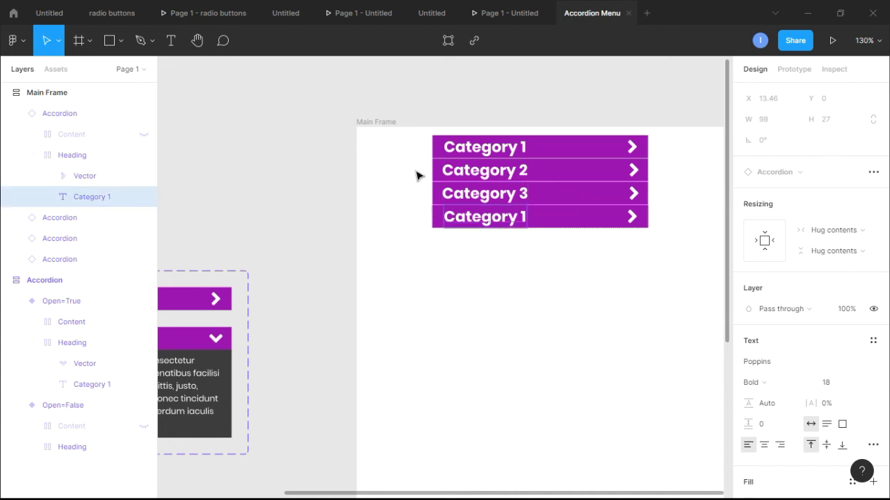
{"action": "double_click", "coordinate": [523, 216]}
{"action": "left_click", "coordinate": [518, 215]}
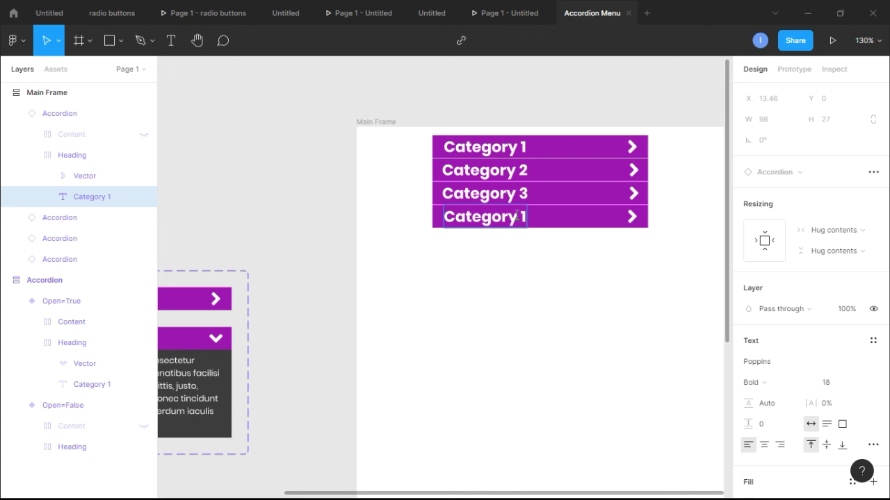
{"action": "key", "text": "Delete"}
{"action": "type", "text": "4"}
{"action": "left_click", "coordinate": [643, 278]}
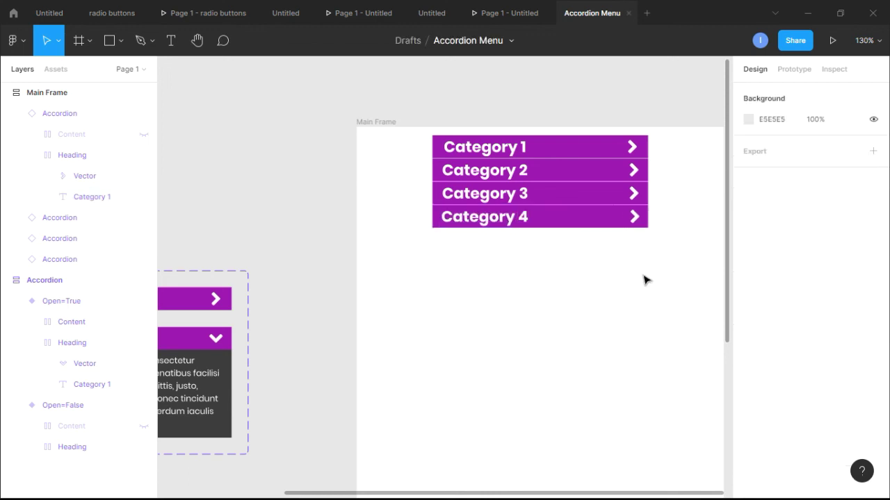
- Present the Main Frame as a prototype and test expanding the Category 2, Category 3 and Category 4 sections
{"action": "scroll", "coordinate": [644, 278], "scroll_direction": "down", "scroll_amount": 5}
{"action": "scroll", "coordinate": [660, 282], "scroll_direction": "down", "scroll_amount": 1}
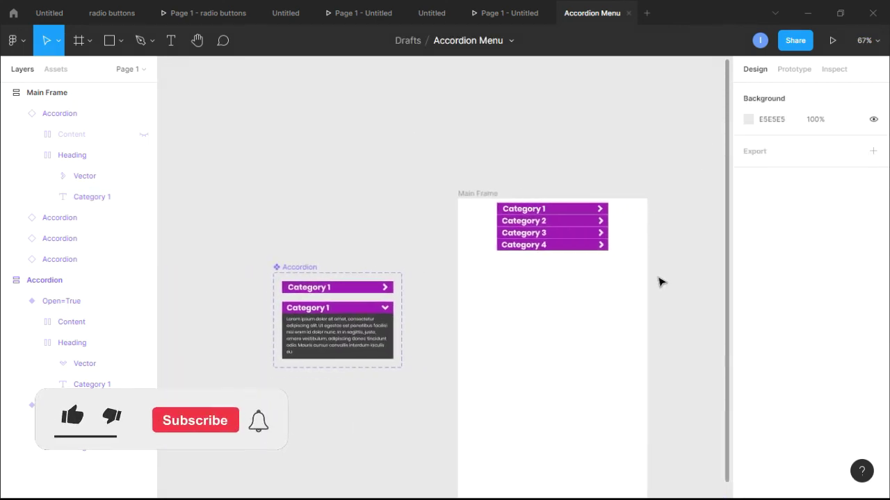
{"action": "scroll", "coordinate": [660, 282], "scroll_direction": "down", "scroll_amount": 3}
{"action": "scroll", "coordinate": [661, 281], "scroll_direction": "up", "scroll_amount": 2}
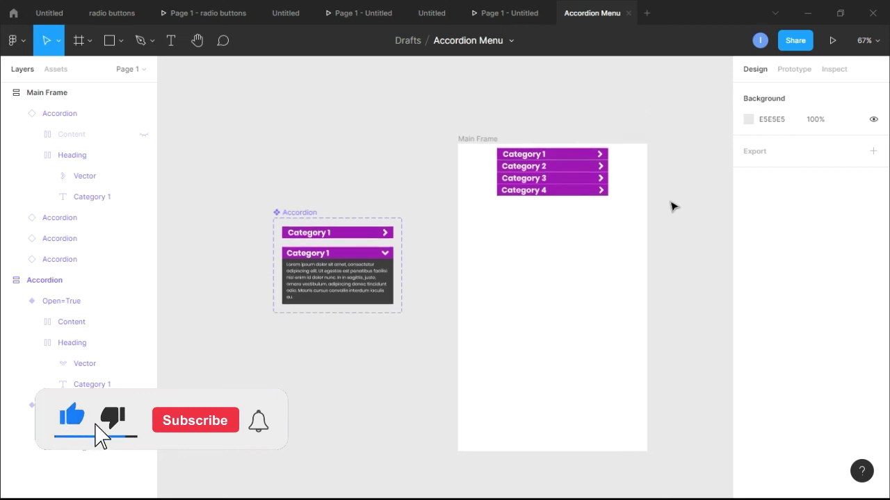
{"action": "scroll", "coordinate": [676, 176], "scroll_direction": "right", "scroll_amount": 2}
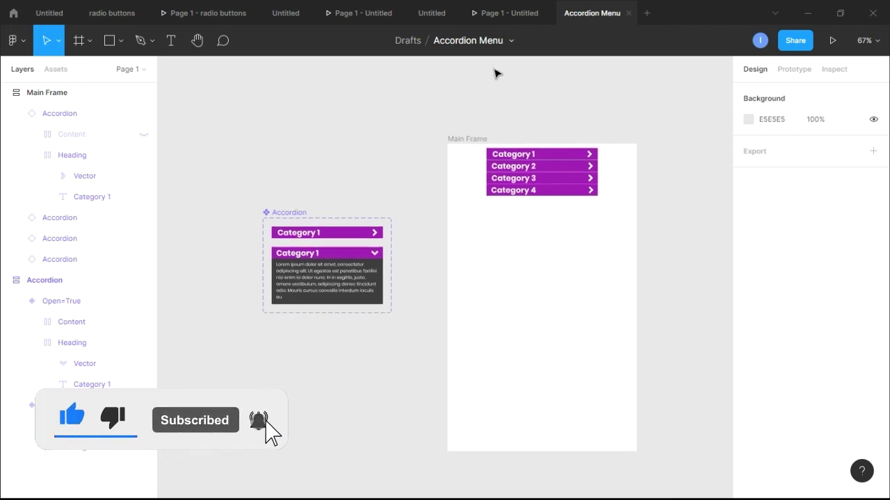
{"action": "left_click", "coordinate": [832, 41]}
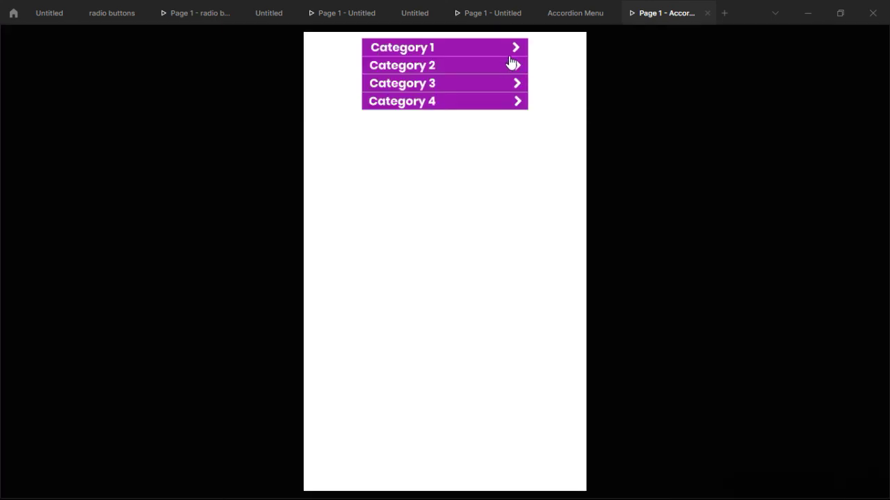
{"action": "left_click", "coordinate": [519, 68]}
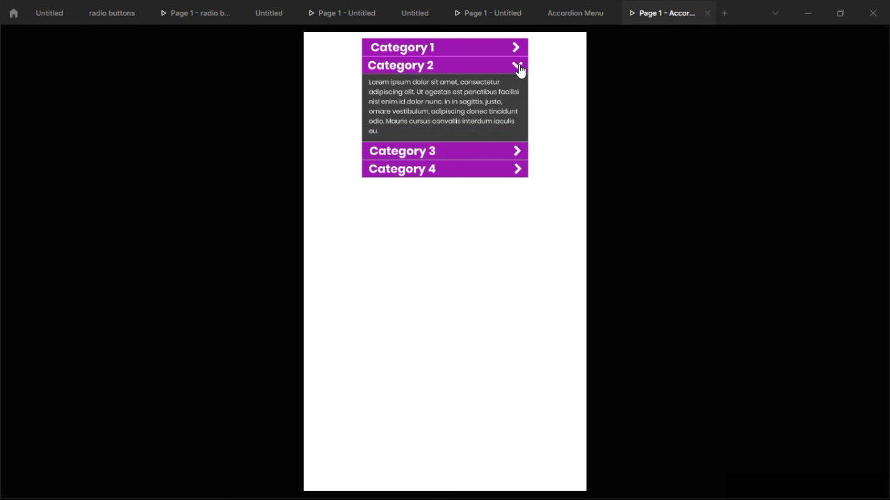
{"action": "left_click", "coordinate": [520, 155]}
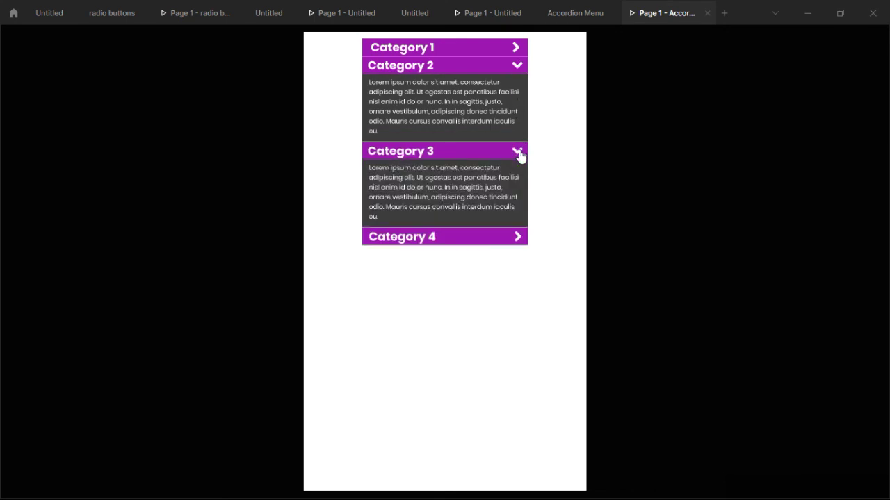
{"action": "left_click", "coordinate": [521, 239]}
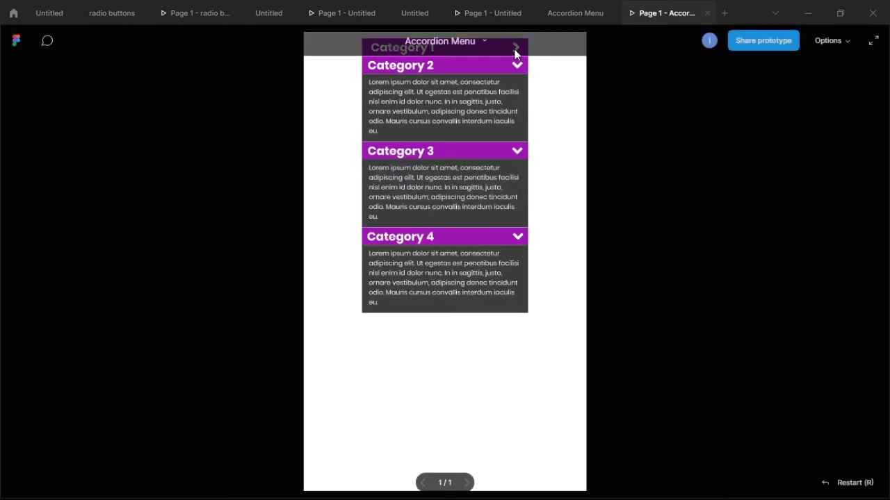
- Set the prototype display to Fit – Scale down to fit and expand the Category 1 section
{"action": "left_click", "coordinate": [840, 40]}
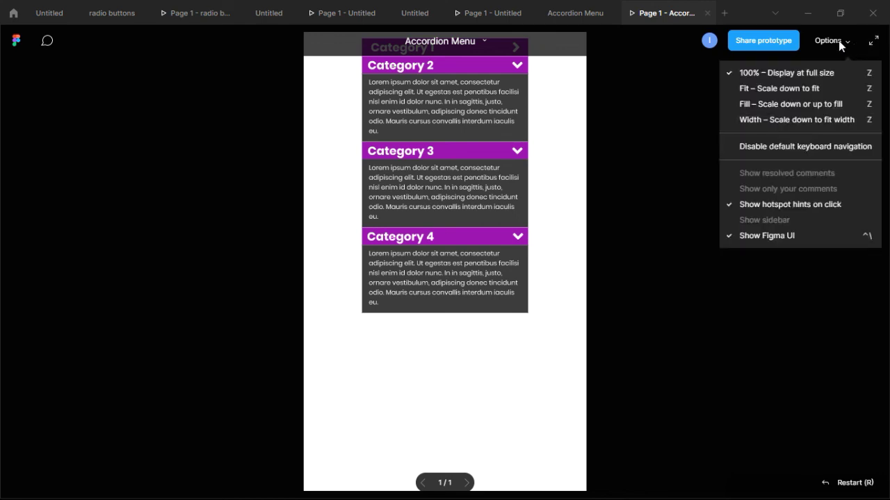
{"action": "left_click", "coordinate": [795, 89]}
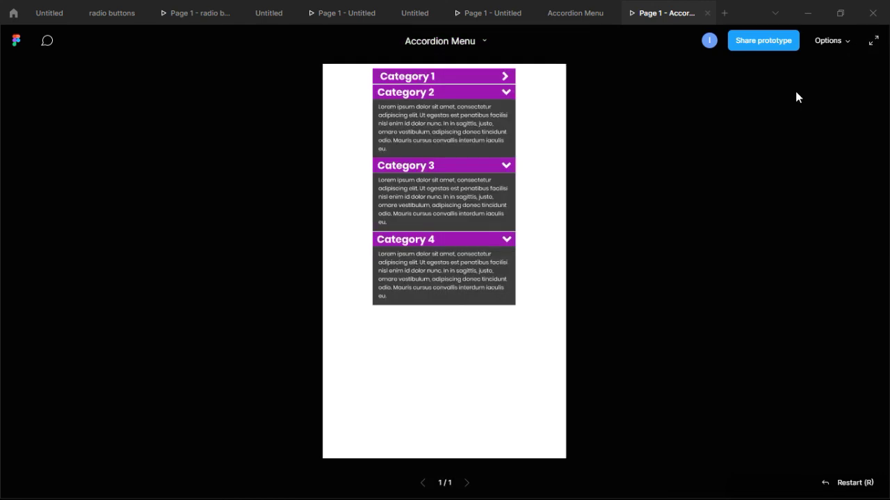
{"action": "left_click", "coordinate": [505, 80]}
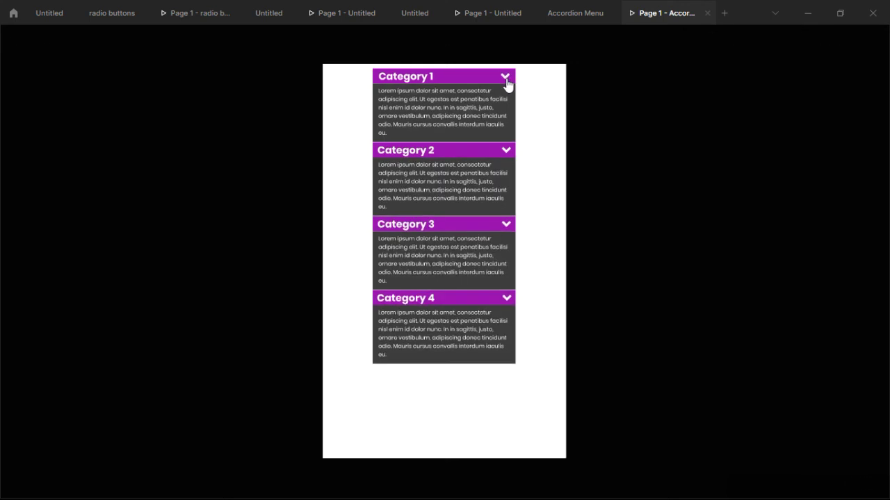
- Test collapsing all four category sections of the prototype one by one, from Category 1 to Category 4
{"action": "left_click", "coordinate": [507, 79]}
{"action": "left_click", "coordinate": [507, 94]}
{"action": "left_click", "coordinate": [508, 110]}
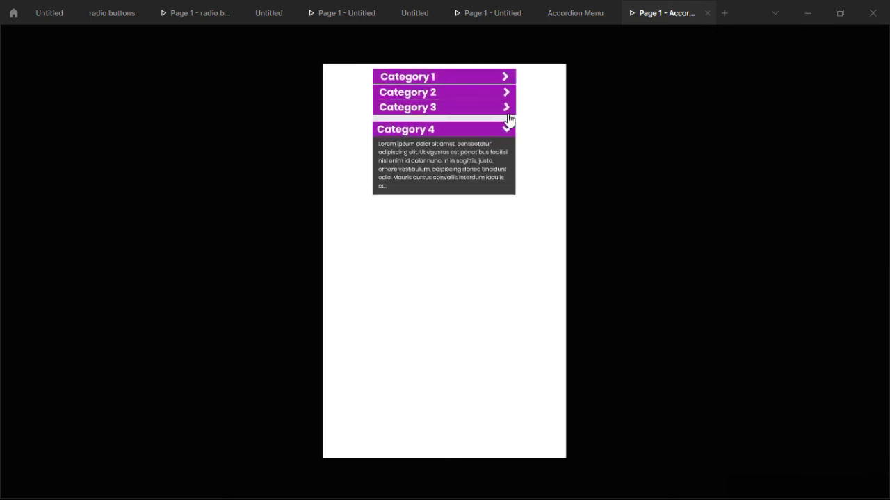
{"action": "left_click", "coordinate": [507, 125]}
- Test expanding Category 3, 2, 1 and 4 again in the prototype and collapsing Category 2 and Category 3
{"action": "left_click", "coordinate": [509, 111]}
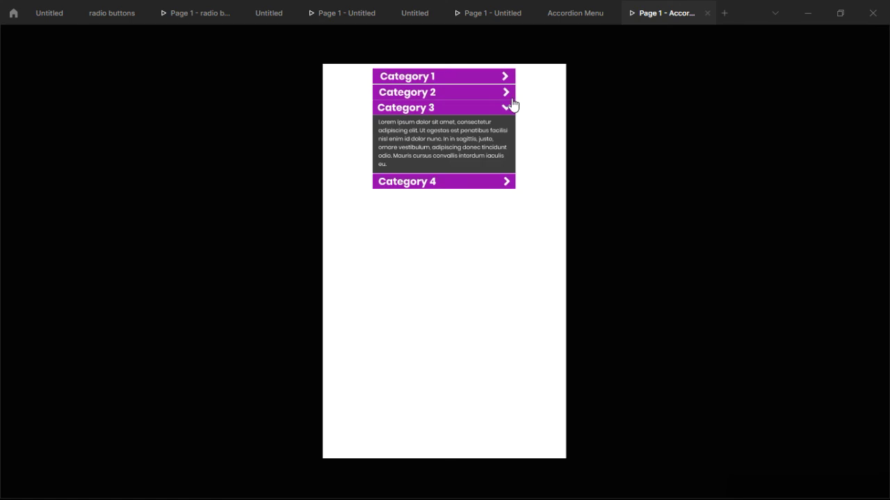
{"action": "left_click", "coordinate": [507, 92]}
{"action": "left_click", "coordinate": [505, 77]}
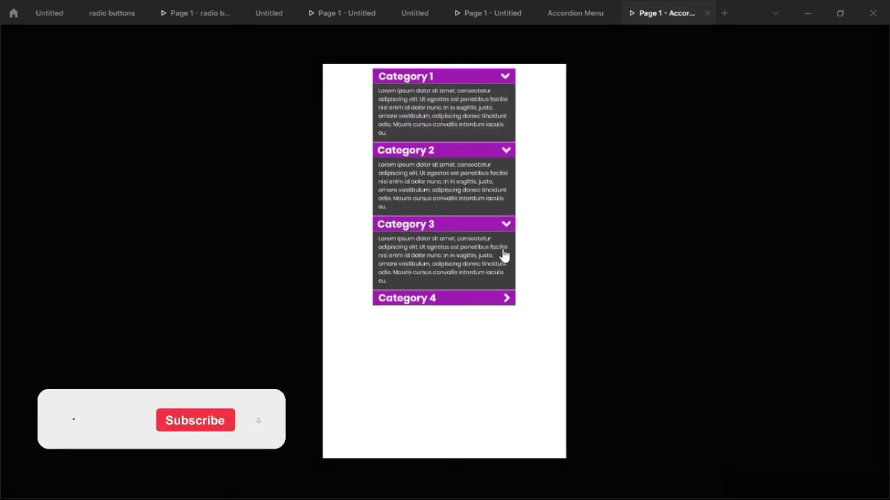
{"action": "left_click", "coordinate": [507, 298]}
{"action": "left_click", "coordinate": [506, 151]}
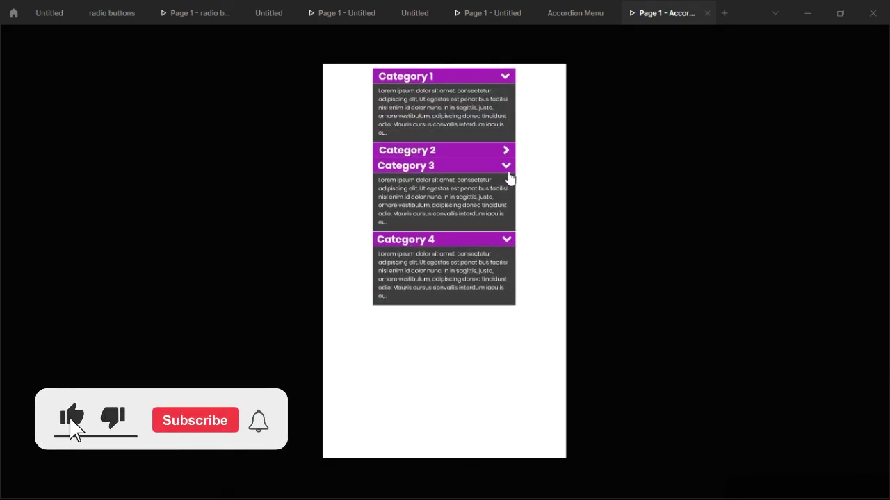
{"action": "left_click", "coordinate": [508, 170]}
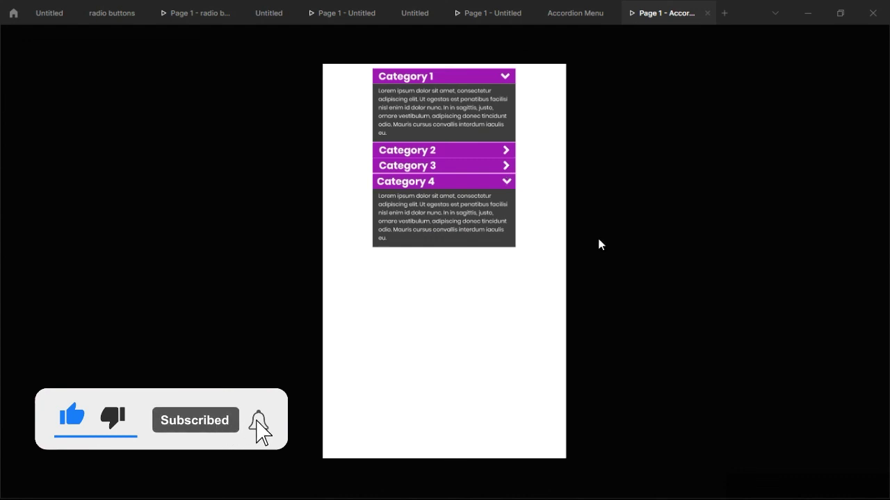